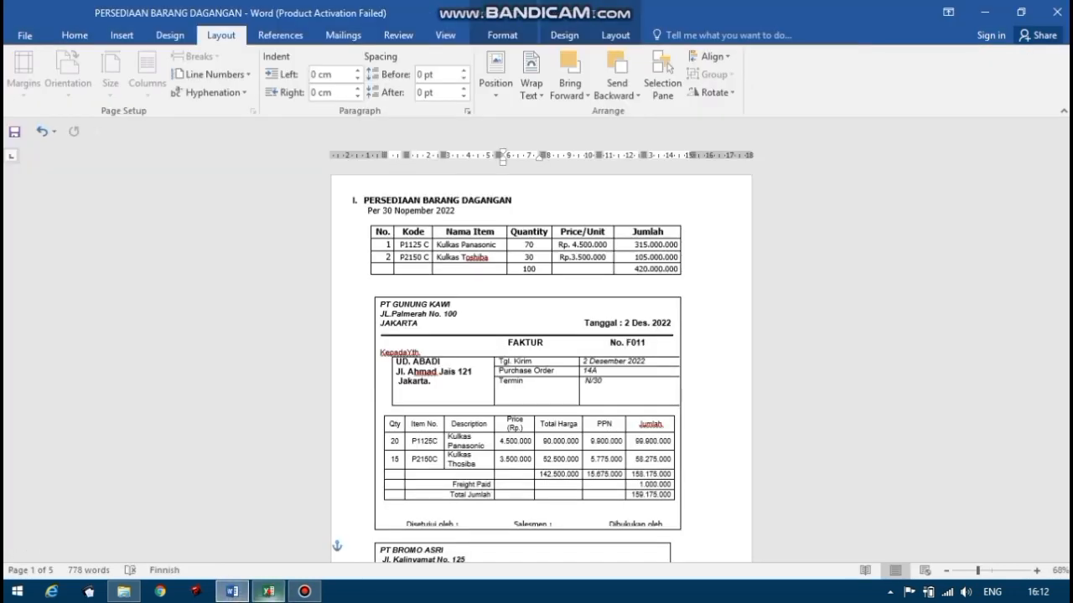
Check the Kulkas Panasonic row, code P1125 C, of the opening stock table in the Word document against the Excel inventory card.
click(268, 592)
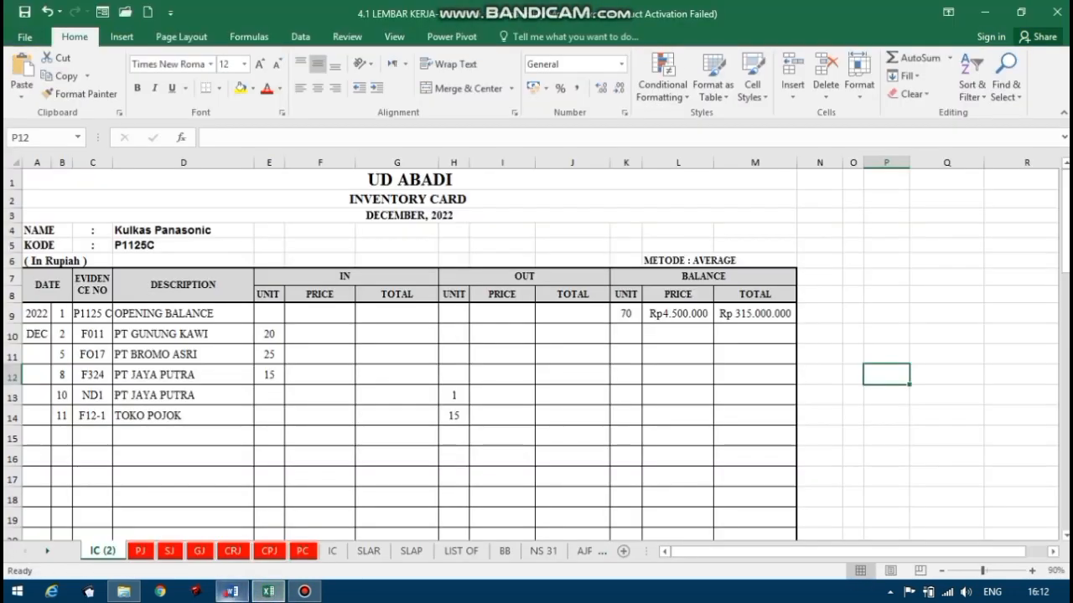
click(233, 592)
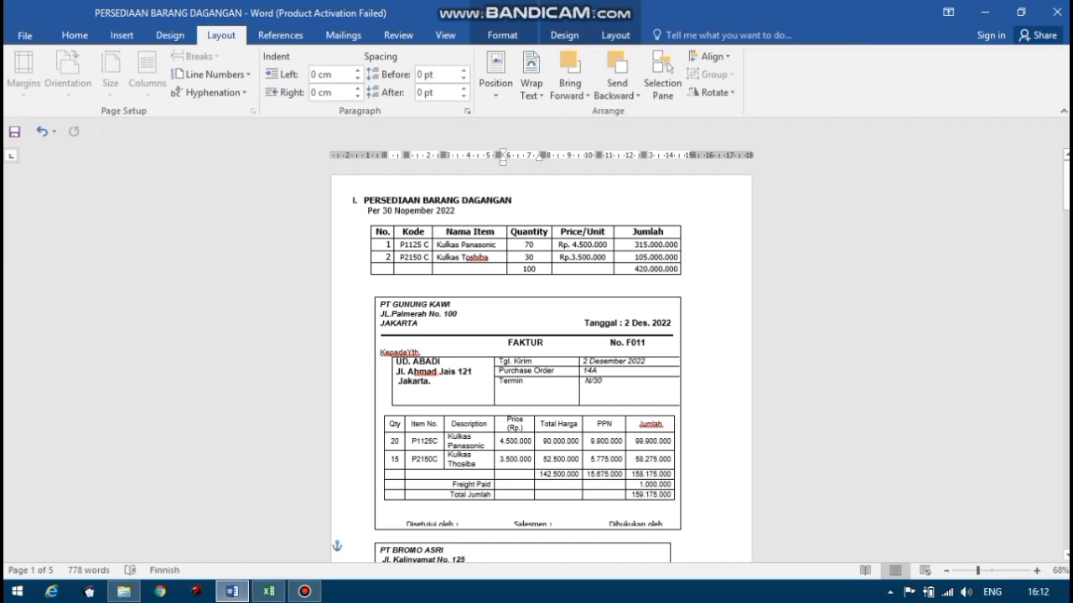
click(395, 244)
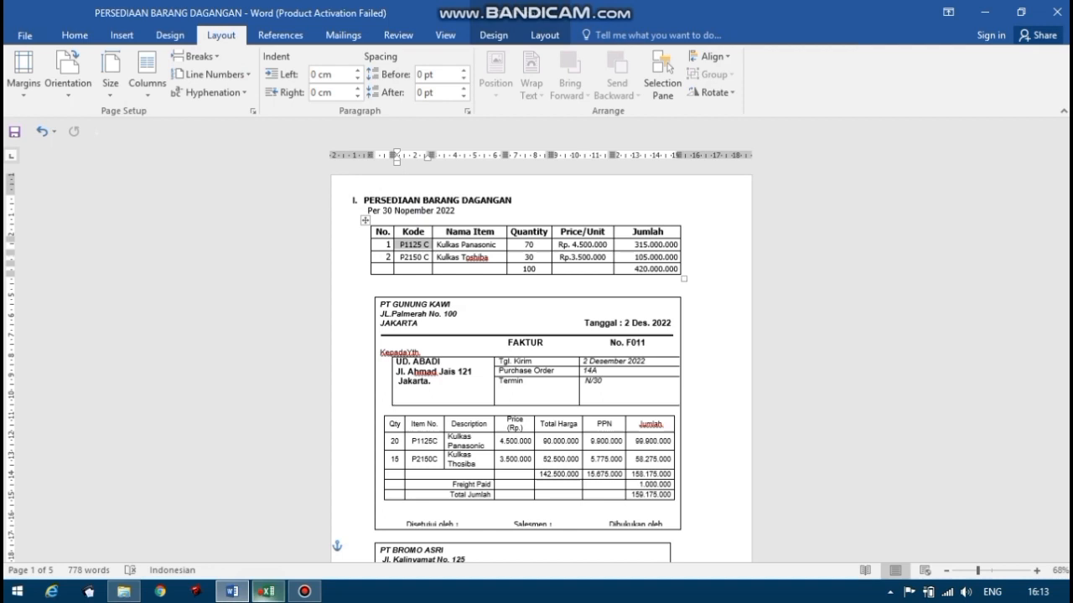
Switch to Excel and enter 70 units and a price of 4500000 as the balance in the OPENING BALANCE row.
click(268, 591)
click(628, 314)
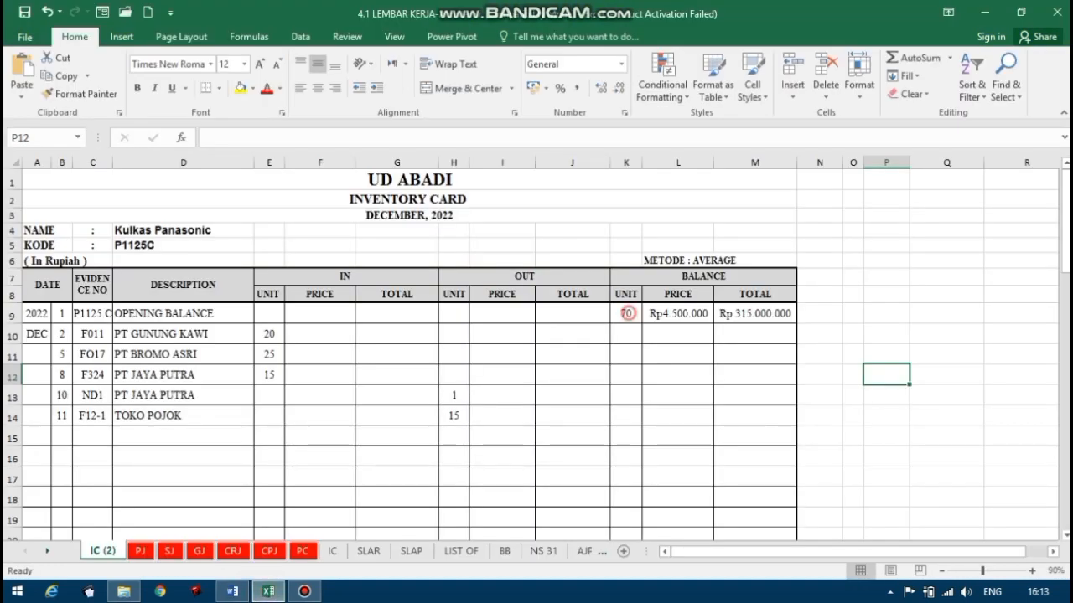
text(70)
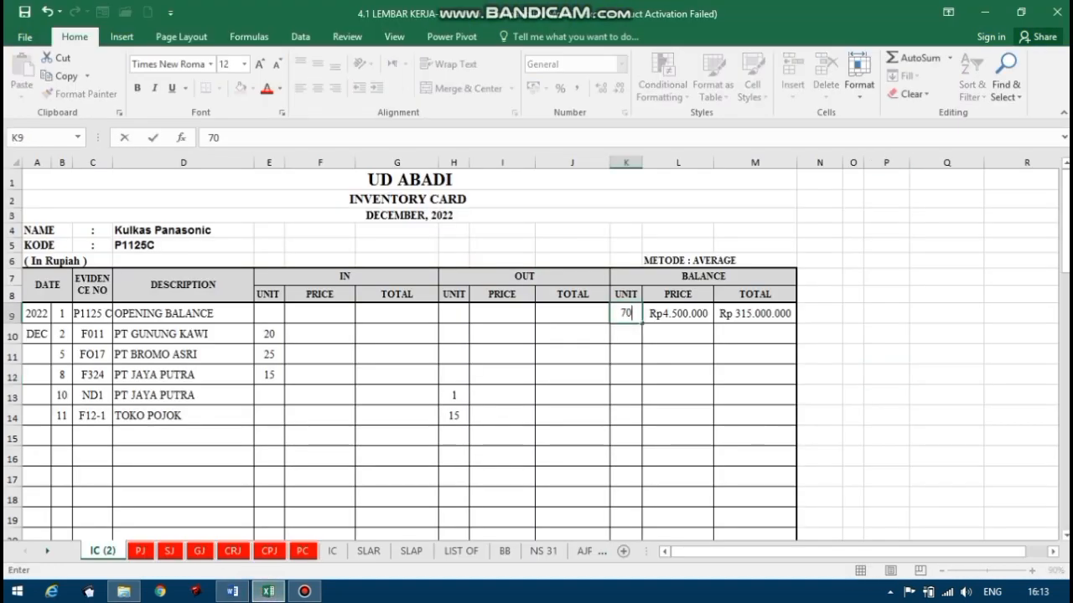
key(Right)
text(4.500.)
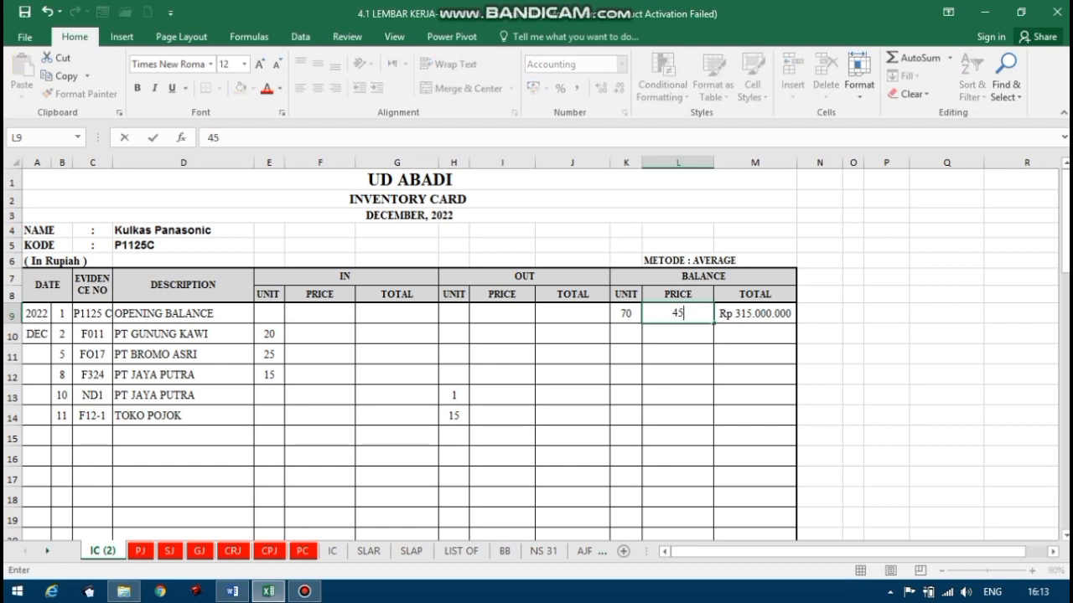
text(00000)
key(Return)
Calculate the opening balance total in M9 with the formula =K9*L9.
click(738, 313)
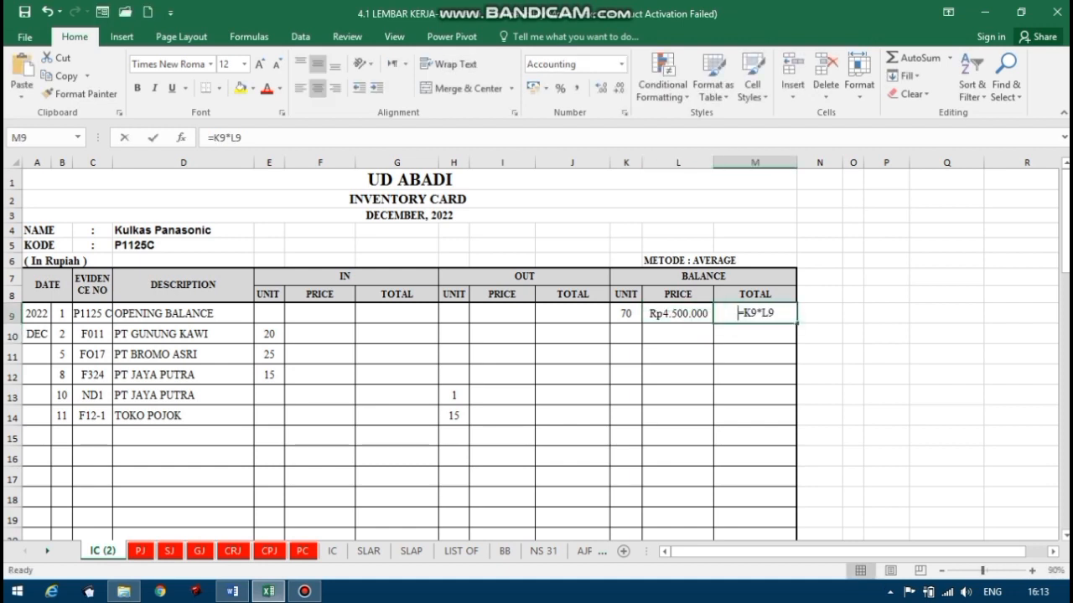
text(=)
click(626, 313)
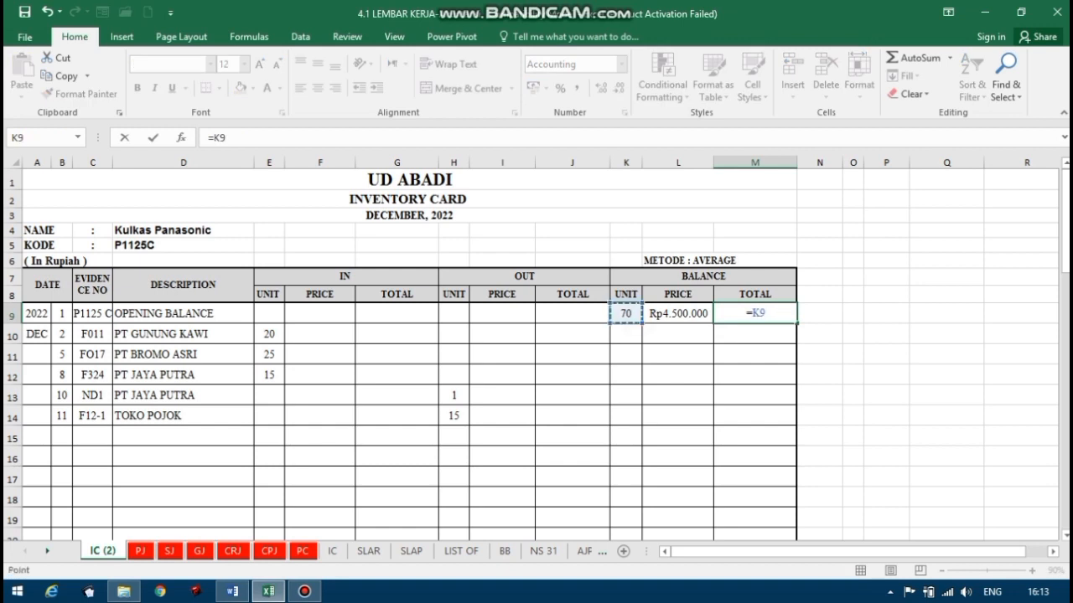
text(*)
click(678, 314)
key(Return)
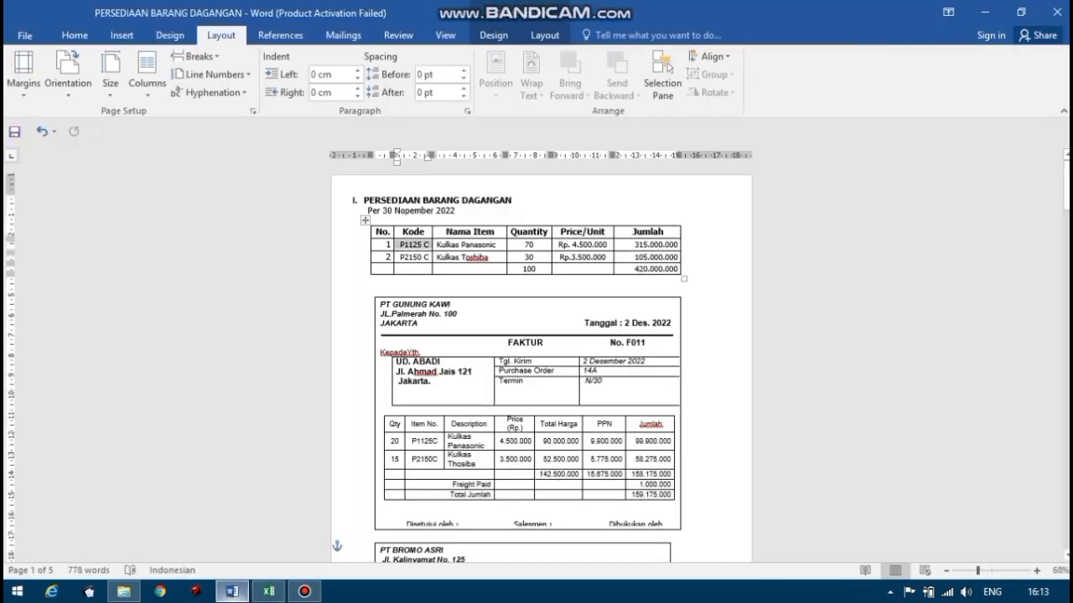
Compare PT Gunung Kawi's invoice F011 in the Word document with the date, evidence number, description and unit entries in row 10 of the Excel card.
click(232, 591)
drag(1066, 185, 1066, 195)
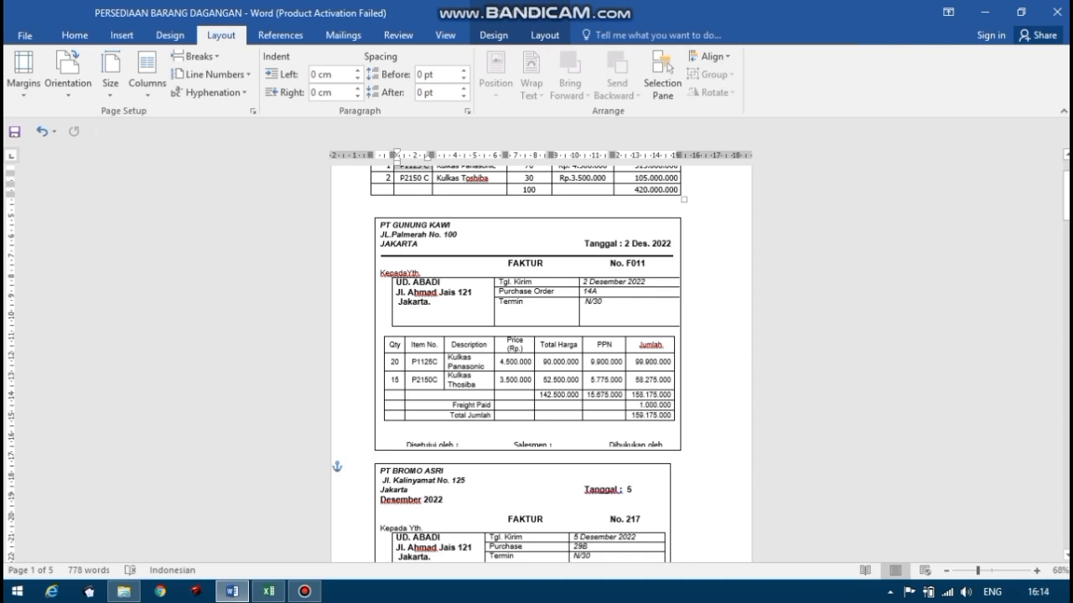
mouse_move(268, 592)
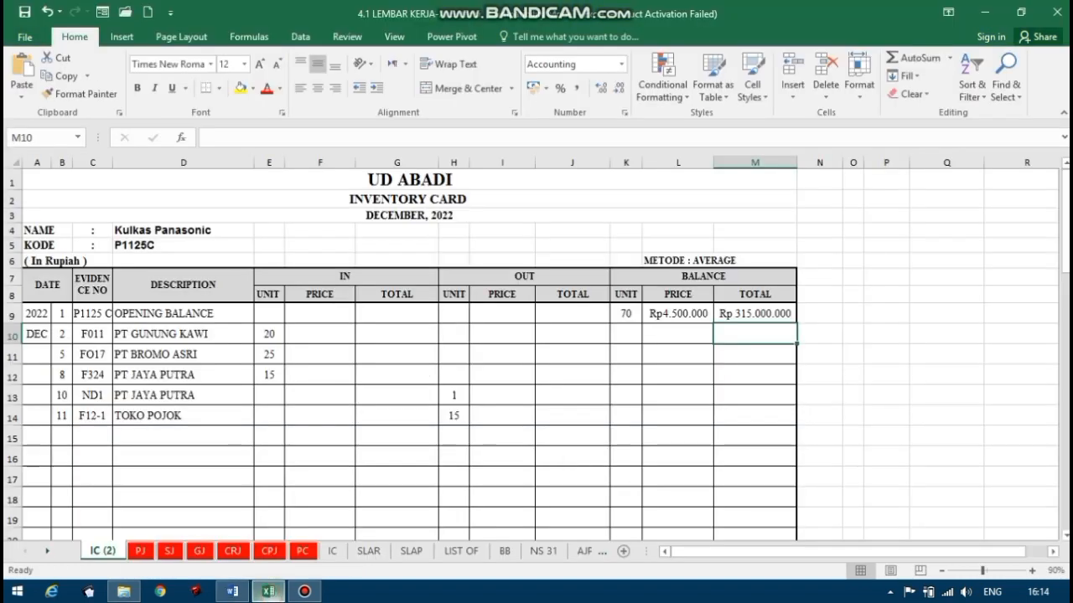
click(269, 592)
click(67, 338)
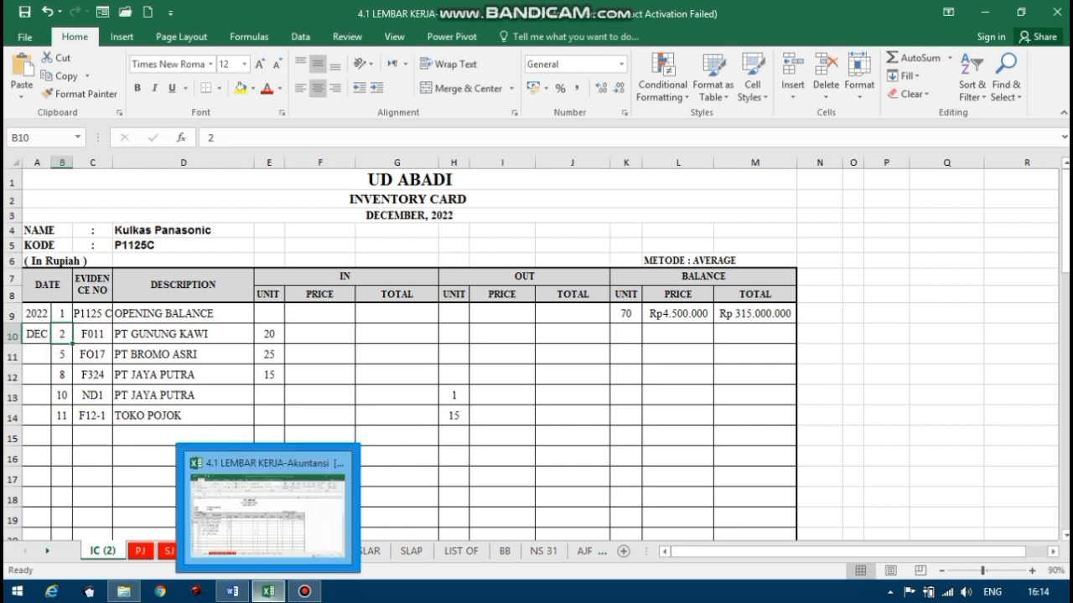
click(232, 591)
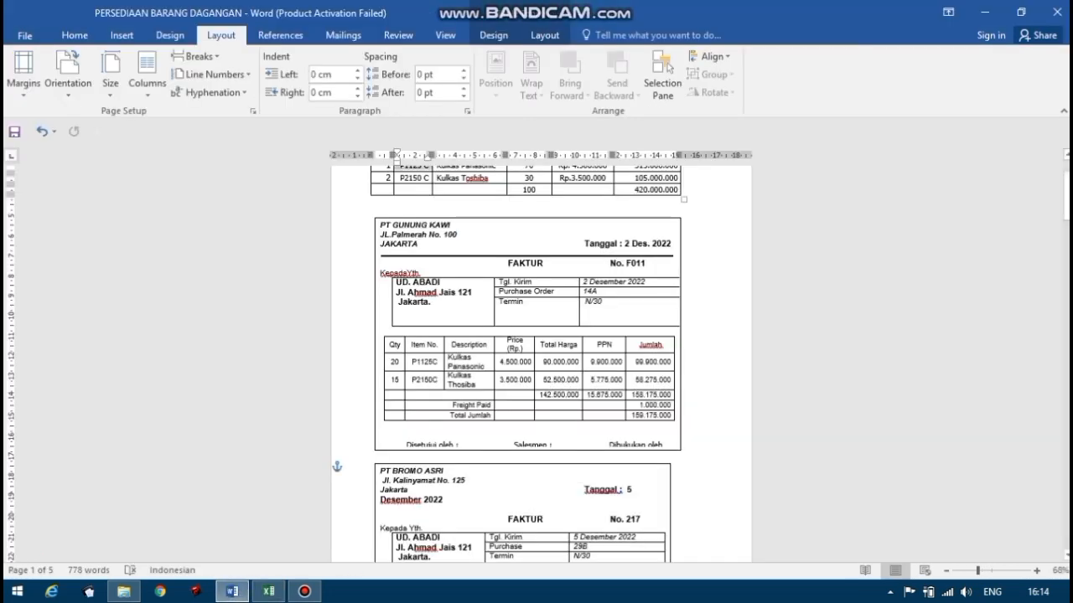
click(269, 592)
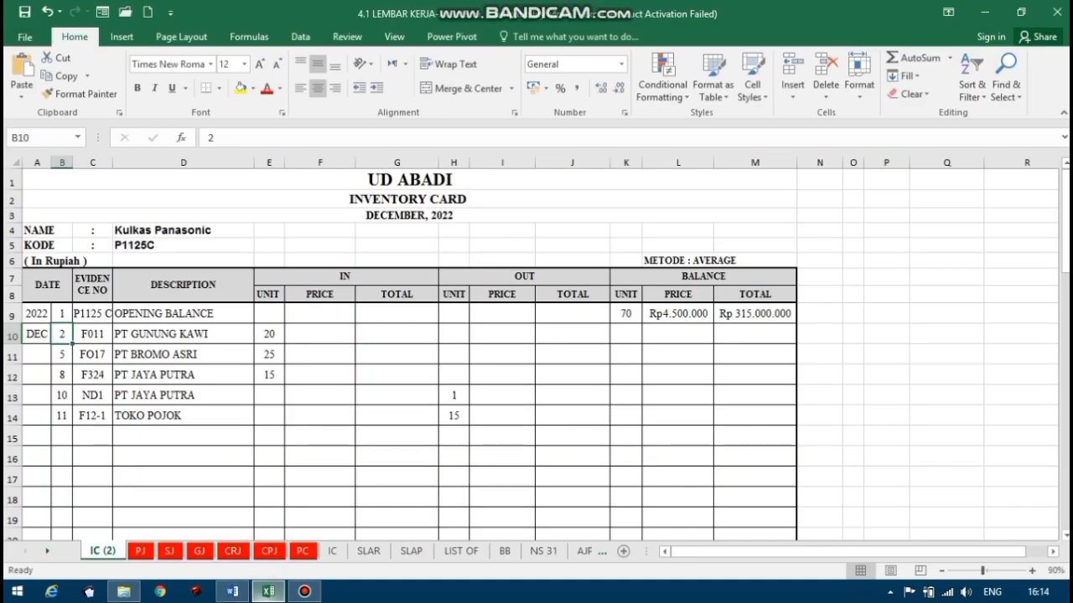
click(233, 592)
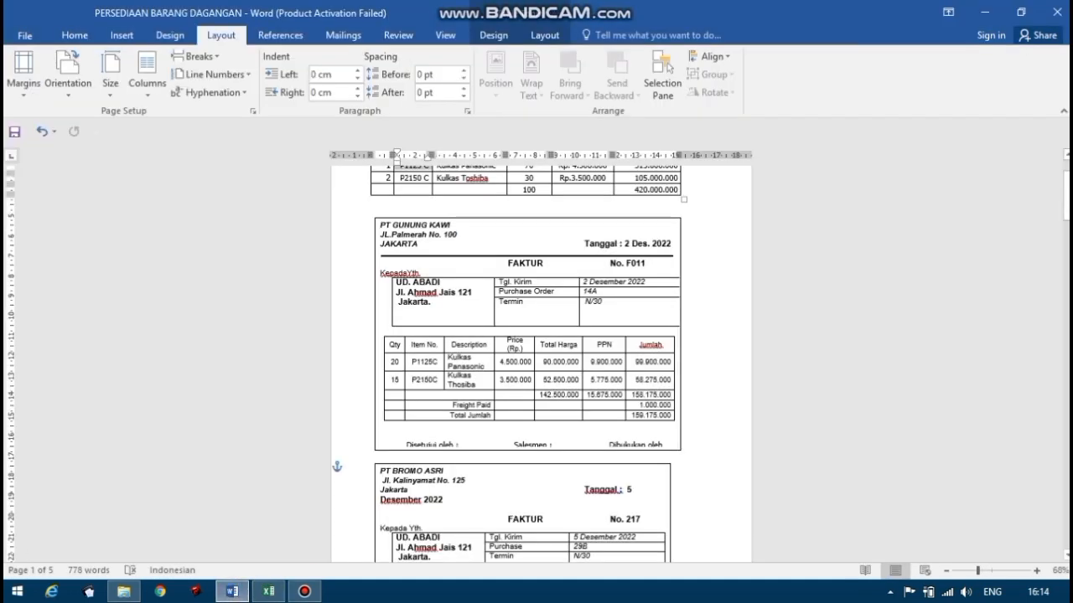
click(268, 592)
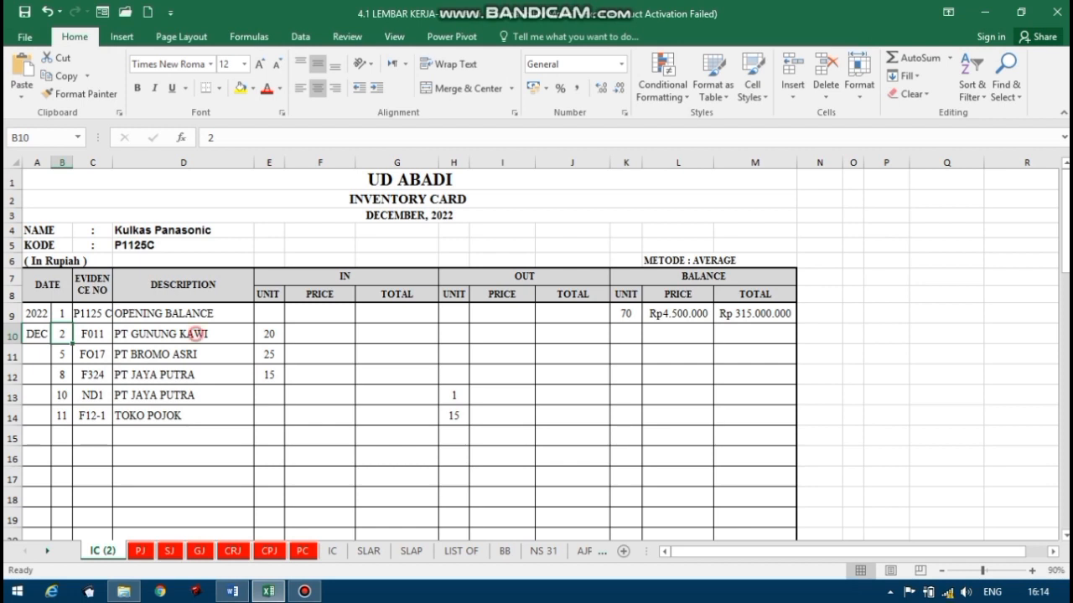
click(200, 333)
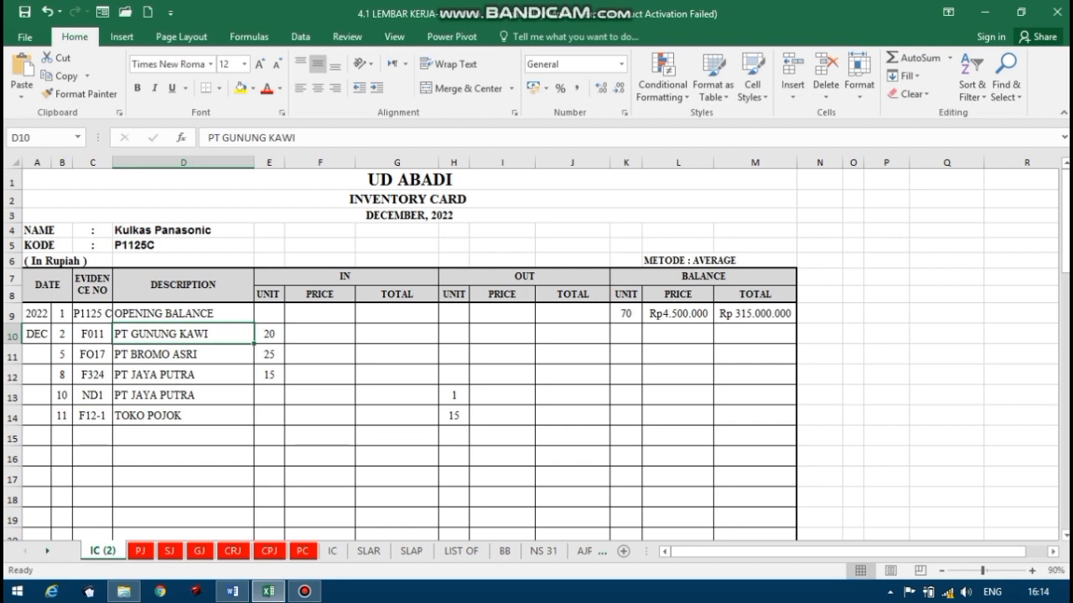
click(273, 336)
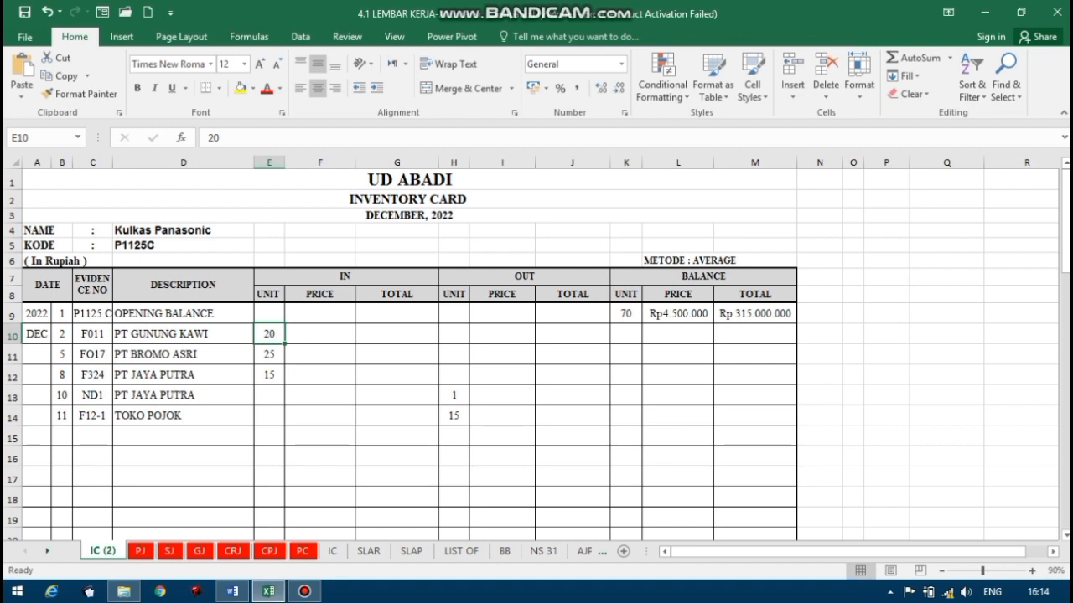
Enter 4500000 as the incoming price of the PT GUNUNG KAWI purchase in F10.
click(311, 336)
text(45)
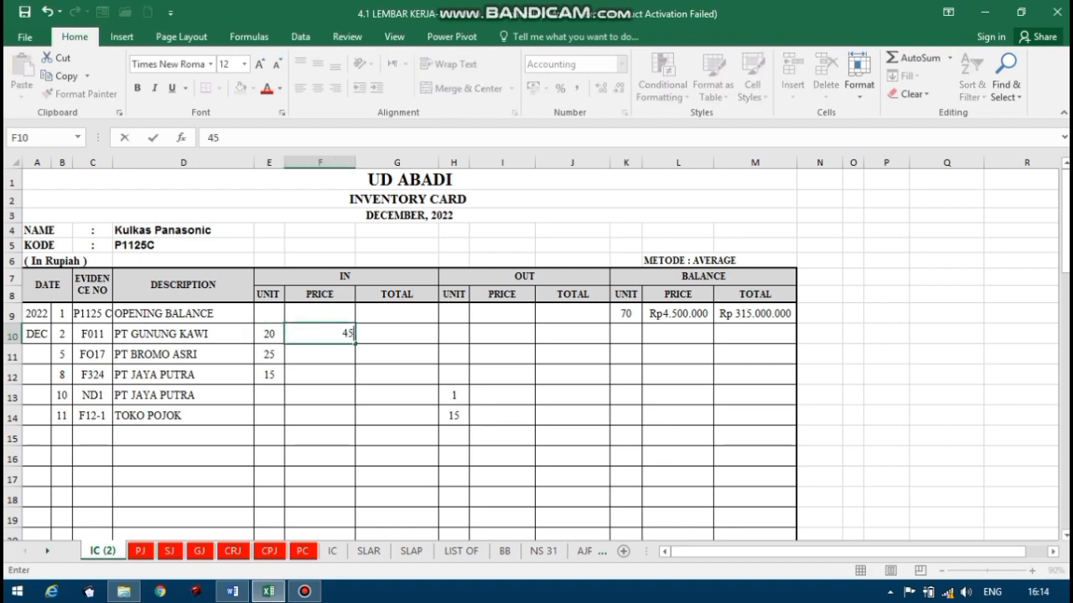
text(00000)
key(Tab)
Calculate the incoming total of the PT GUNUNG KAWI purchase in G10 with the formula =E10*F10.
text(=)
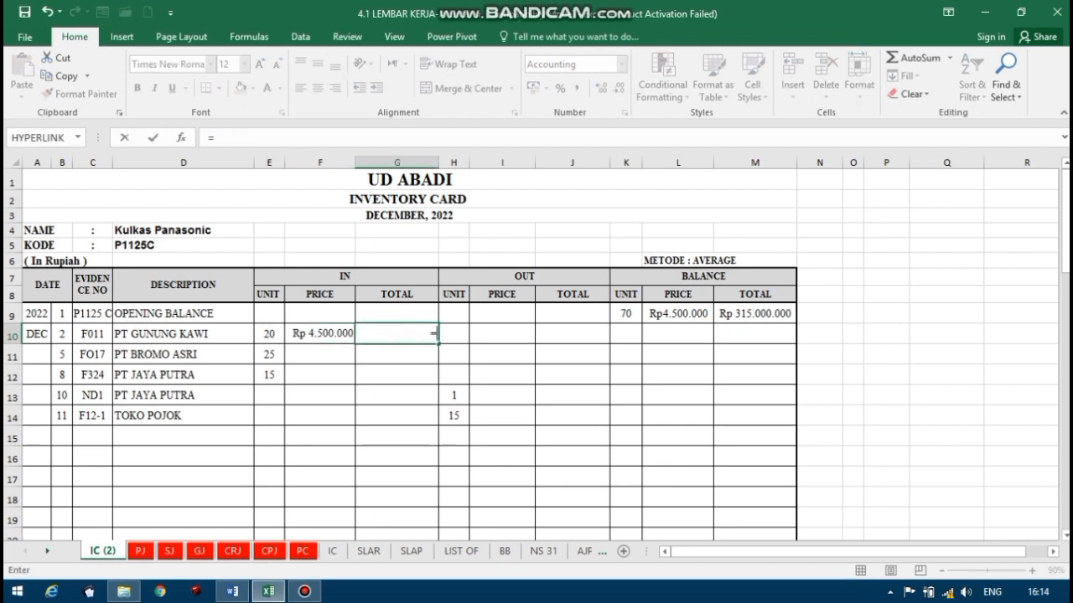
click(277, 334)
text(*)
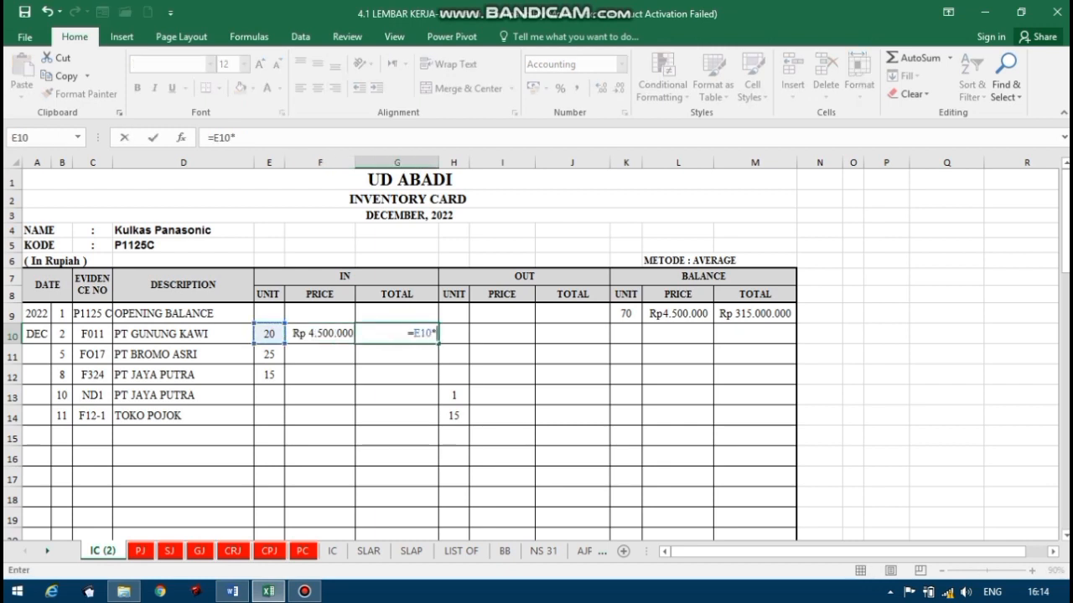
click(322, 336)
key(Return)
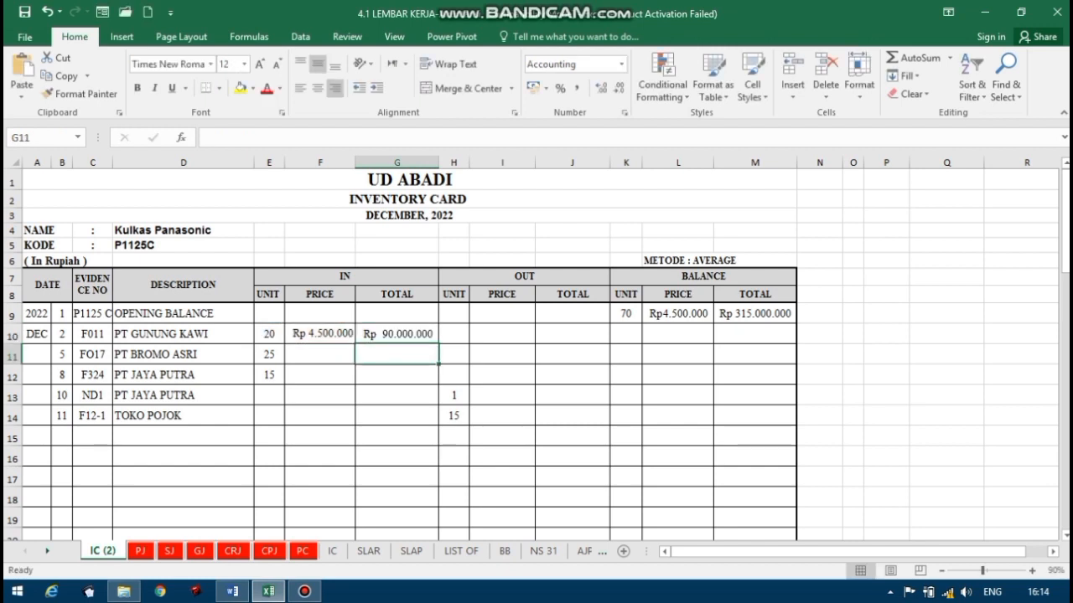
Calculate the balance units for the PT GUNUNG KAWI row in K10 by adding its incoming units to the opening units in K9.
click(626, 334)
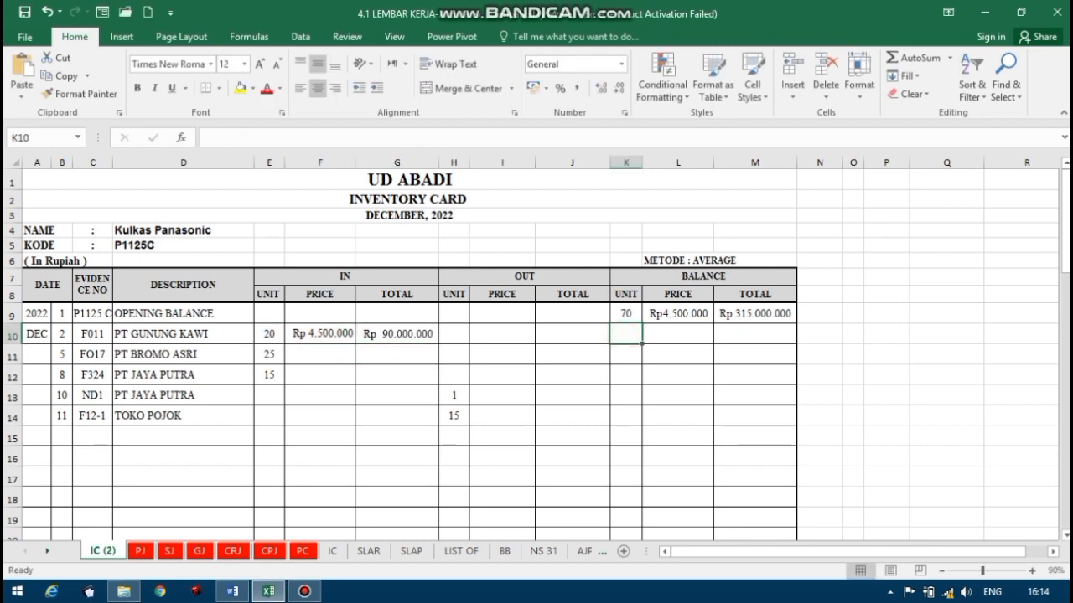
text(=)
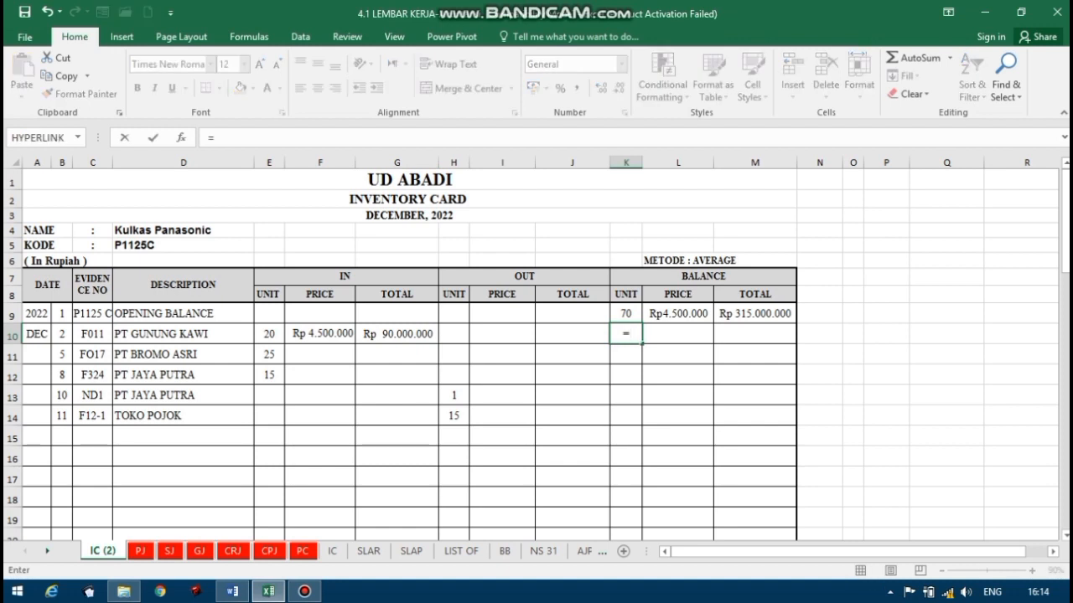
key(Up)
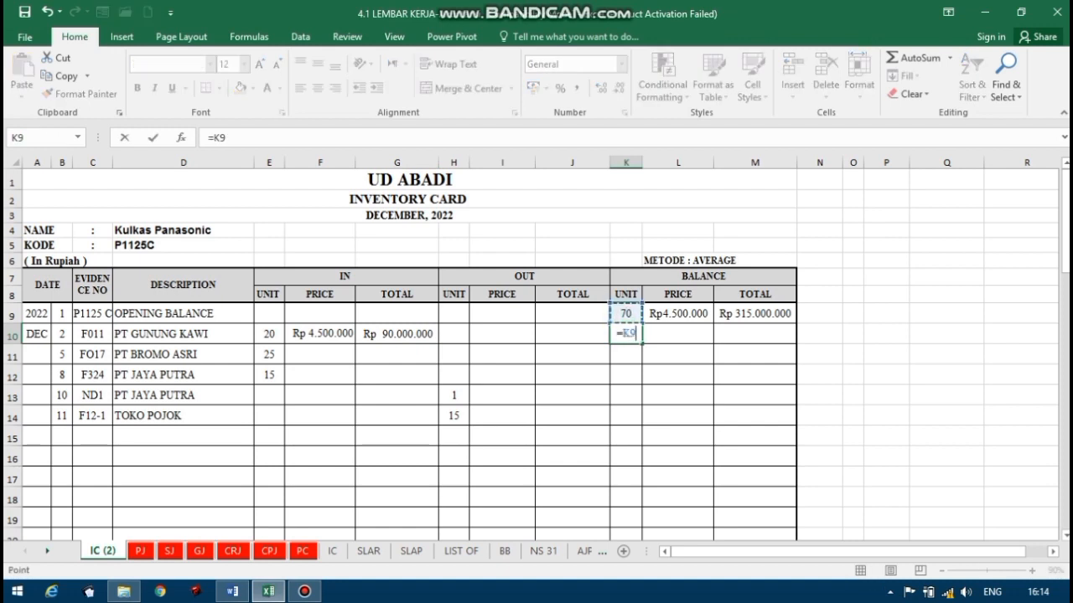
text(+)
key(Left)
key(Left)
key(Left)
key(Left)
key(Left)
key(Left)
key(Return)
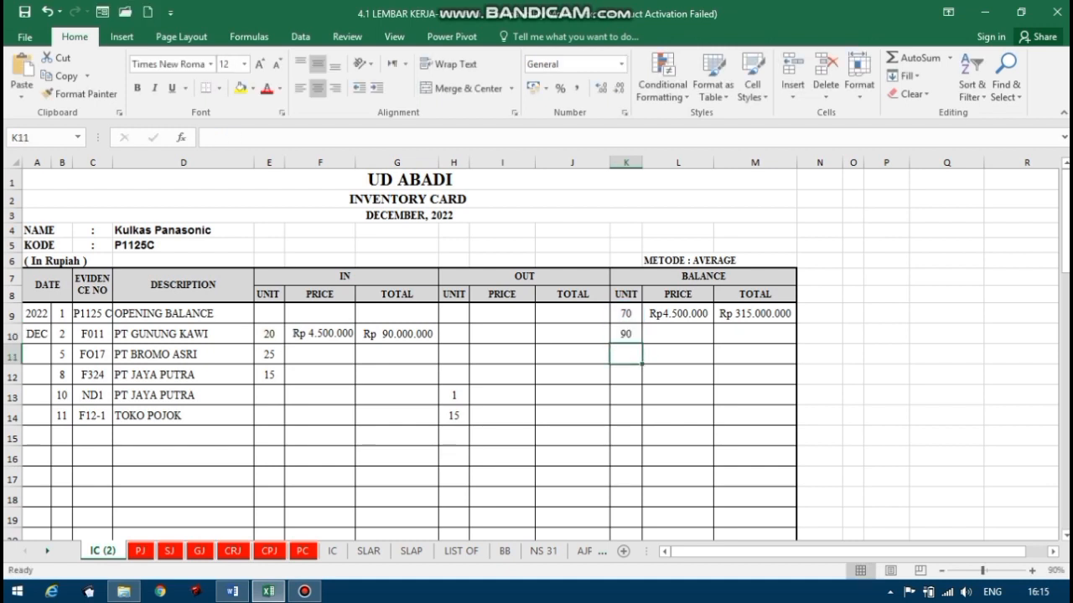
Calculate the balance total for the PT GUNUNG KAWI row in M10 with the formula =M9+G10.
click(754, 334)
text(=)
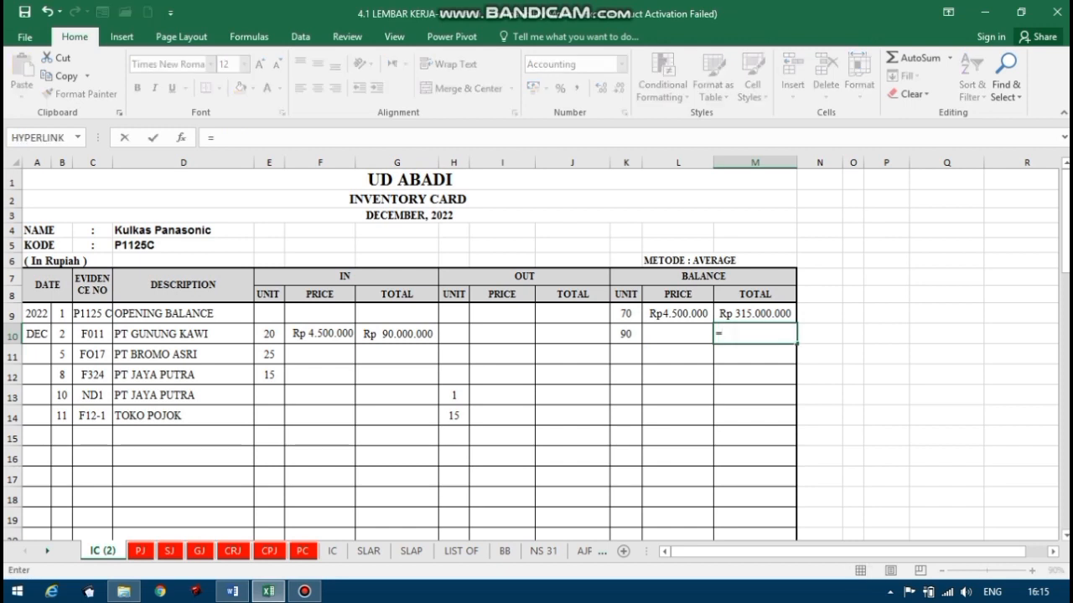
click(756, 315)
text(+)
click(410, 333)
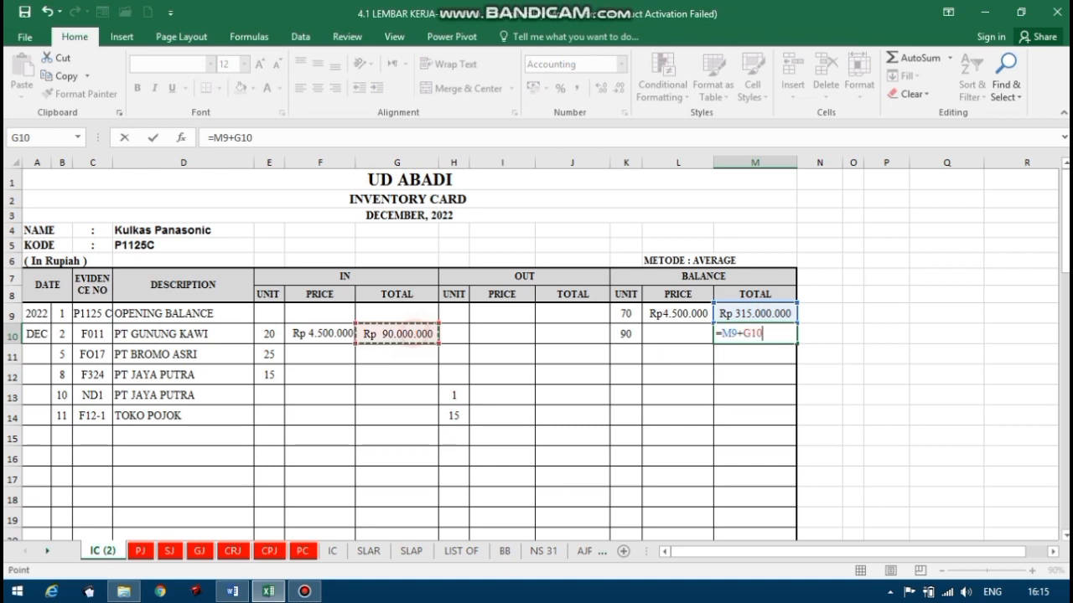
key(Return)
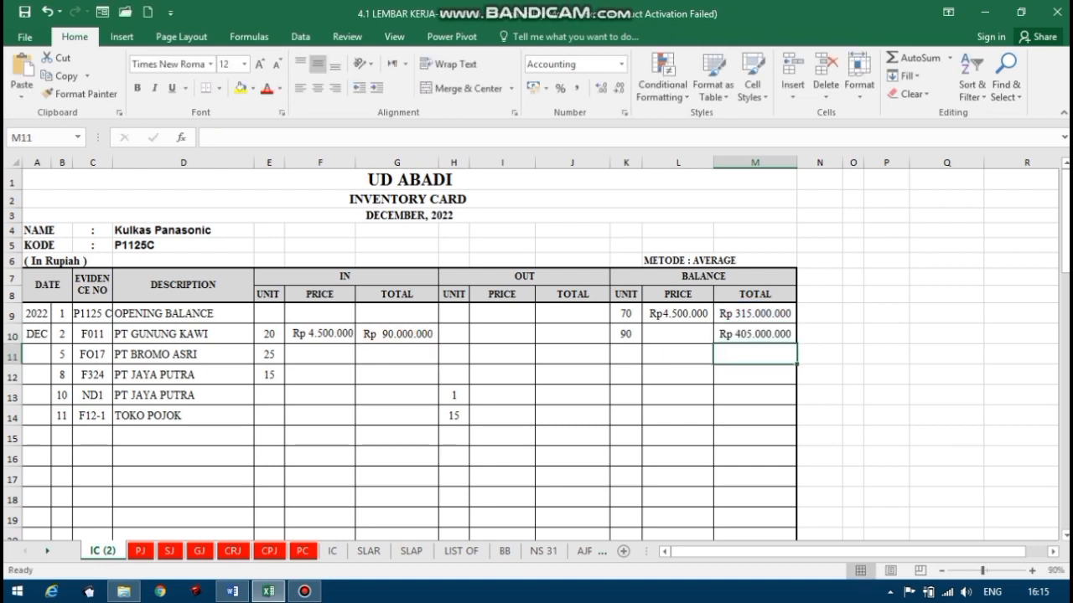
Calculate the balance price for the PT GUNUNG KAWI row in L10 by dividing the balance total M10 by the incoming total G10.
click(679, 335)
text(=)
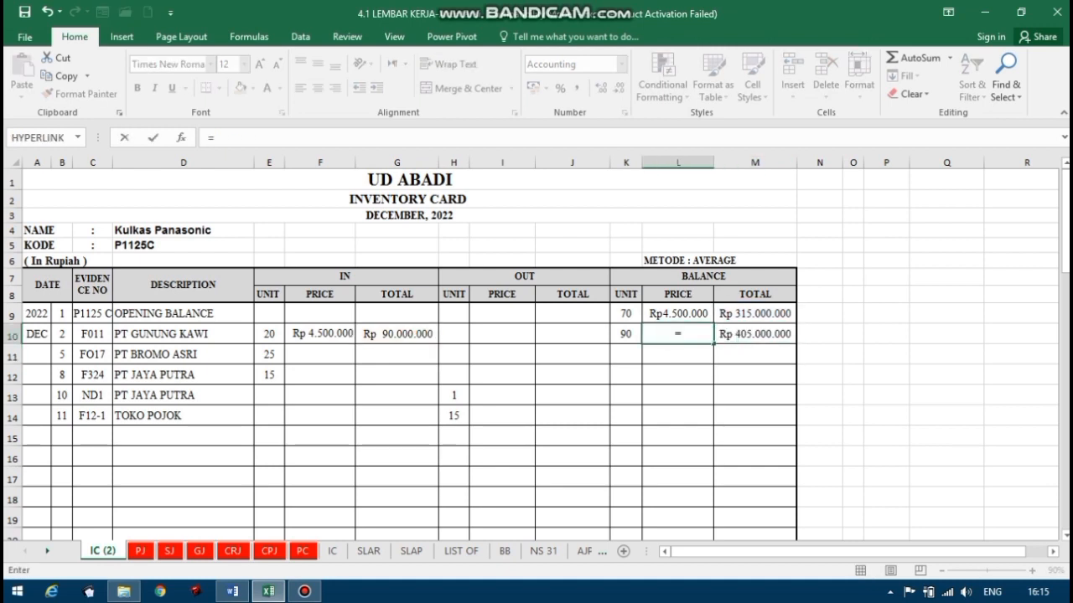
click(752, 334)
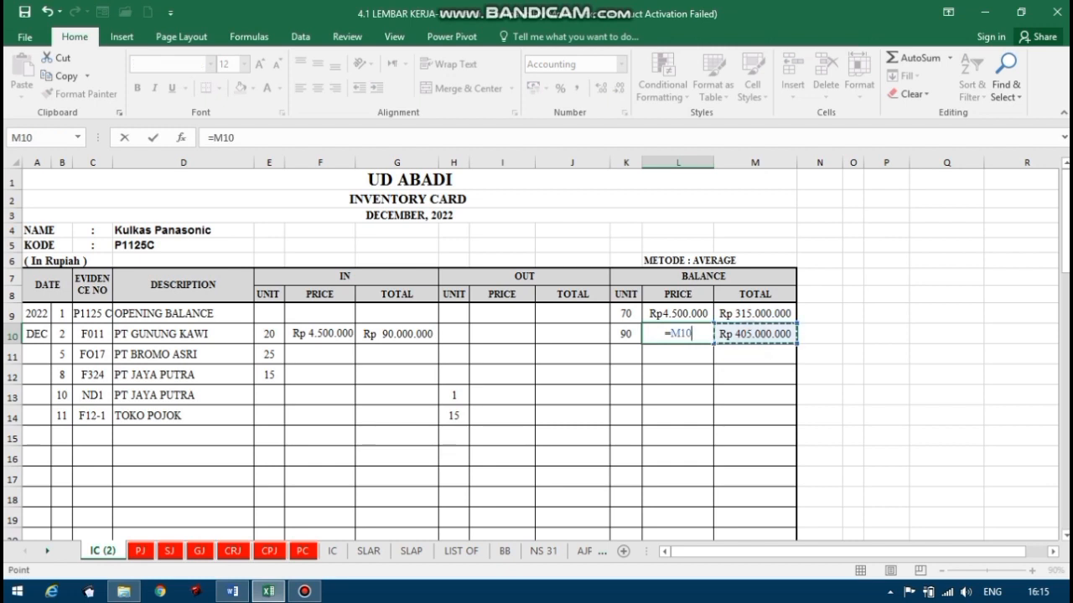
text(')
key(BackSpace)
text(/)
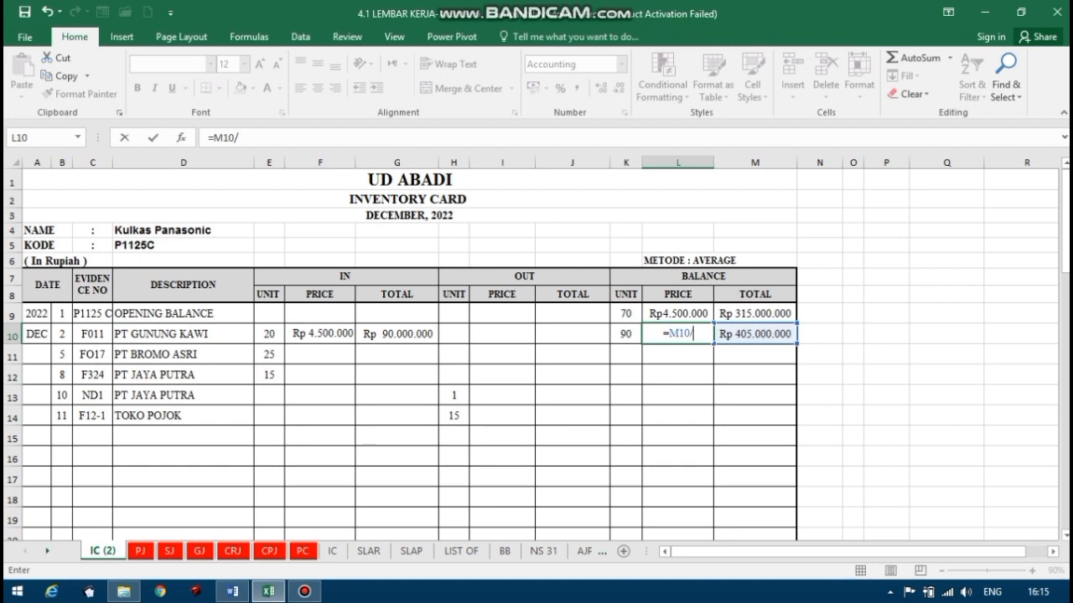
click(412, 331)
key(Return)
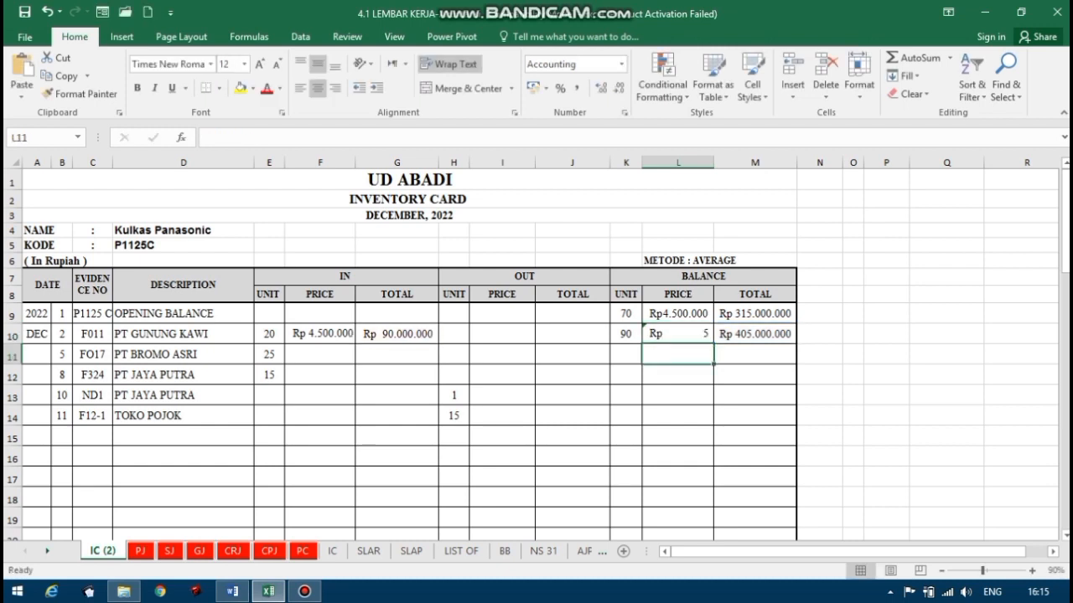
Replace the balance price of the PT GUNUNG KAWI row in L10 with the formula =M10/K10.
click(685, 327)
text(=)
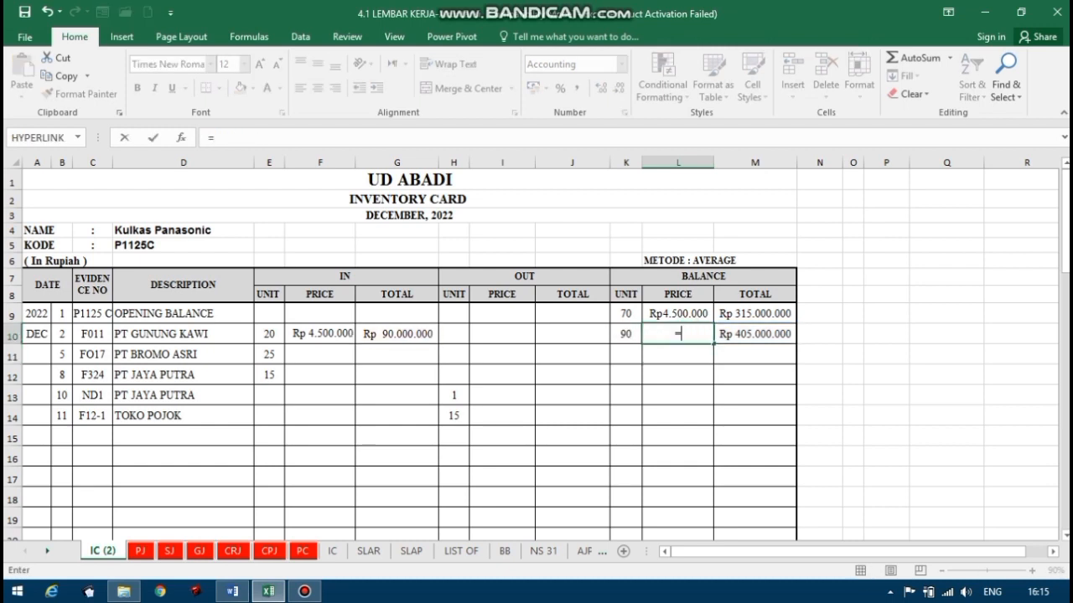
click(734, 335)
text(/)
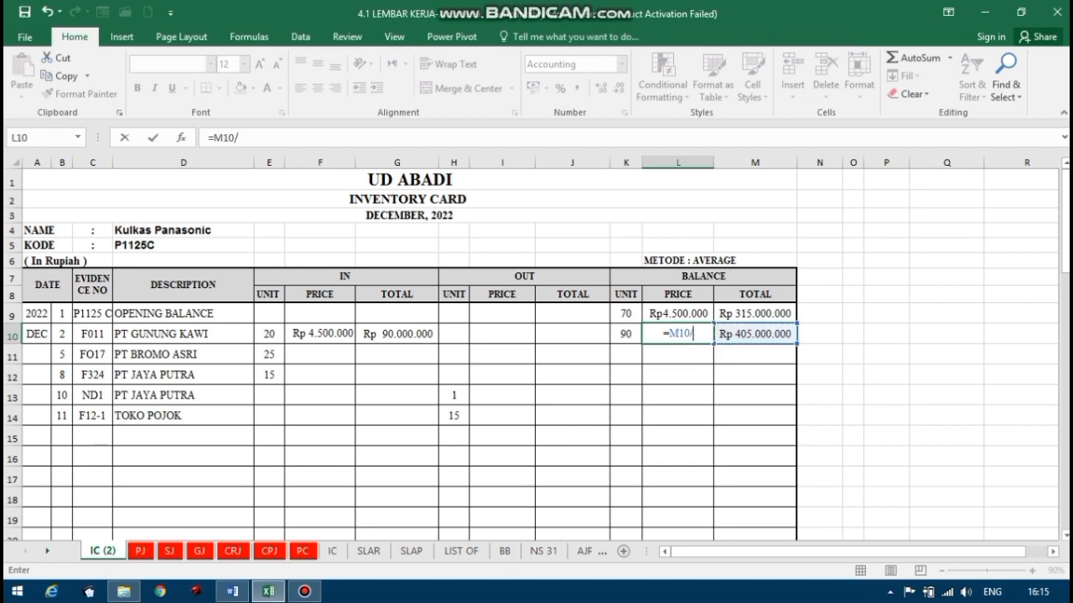
click(626, 335)
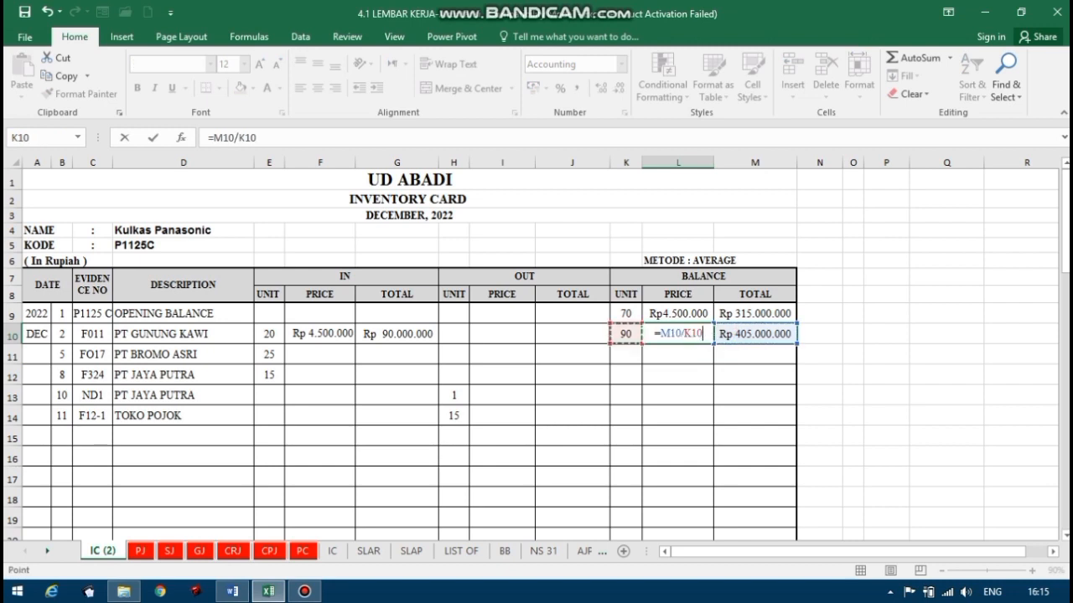
key(Return)
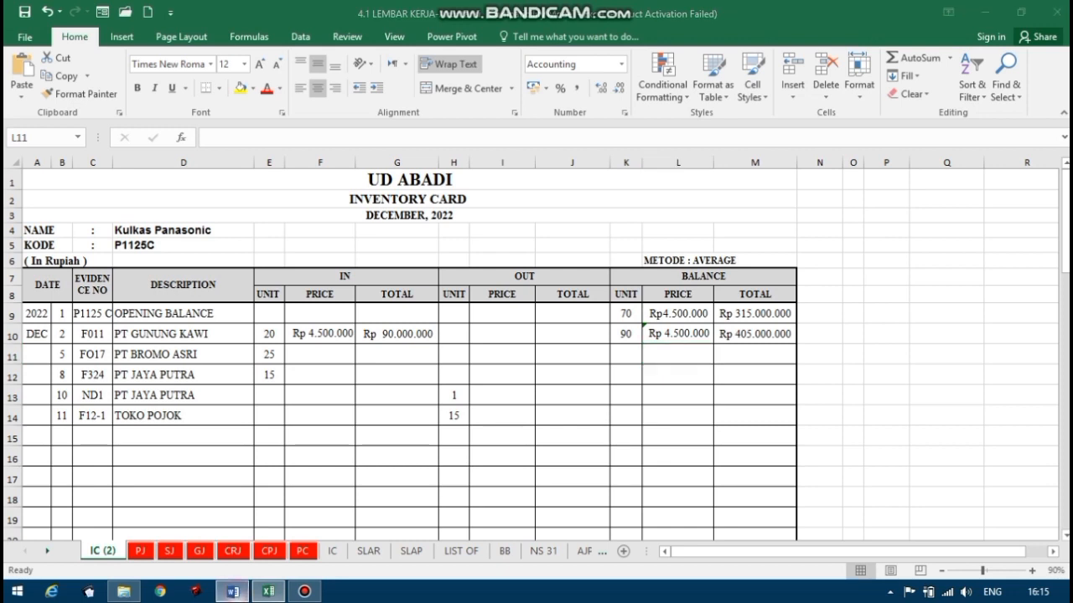
Consult PT BROMO ASRI's invoice in Word for the Kulkas Panasonic price and enter 4500000 as its incoming price in F11 in Excel.
click(232, 592)
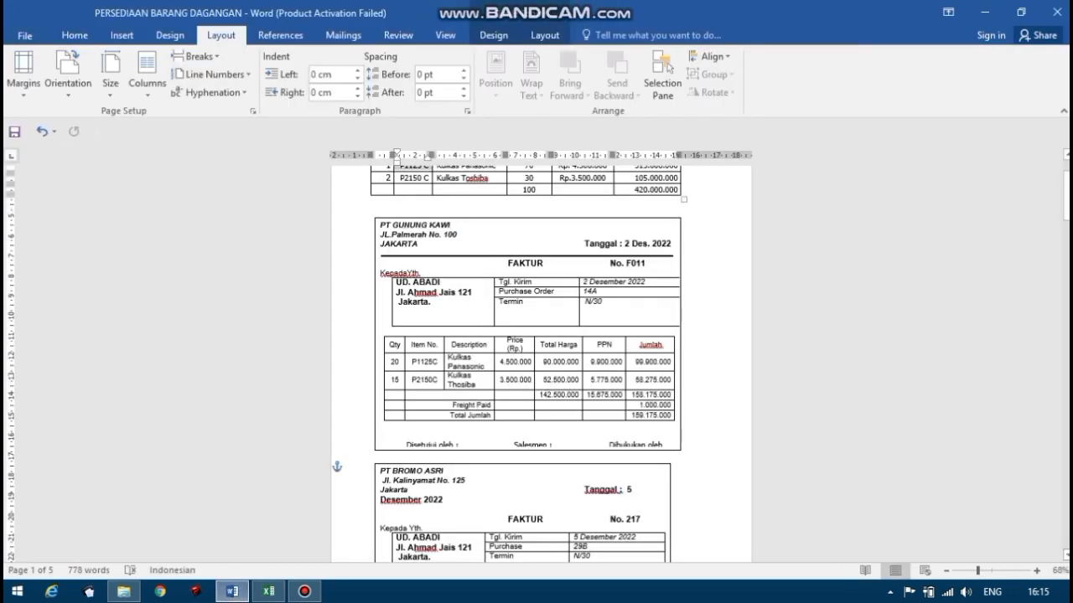
scroll(528, 360, down, 3)
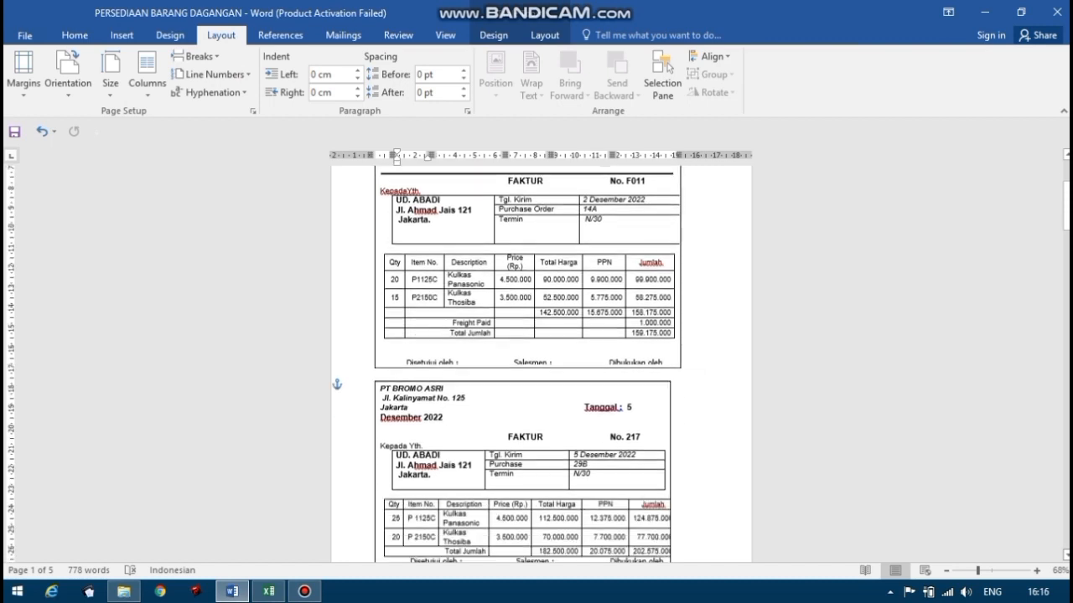
scroll(541, 361, down, 3)
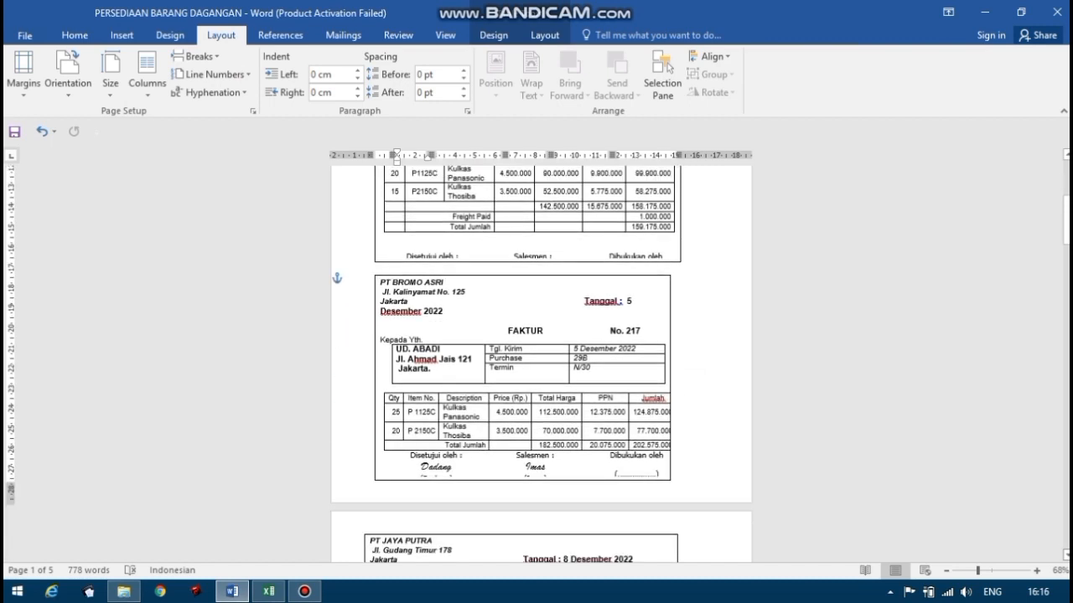
scroll(542, 361, down, 3)
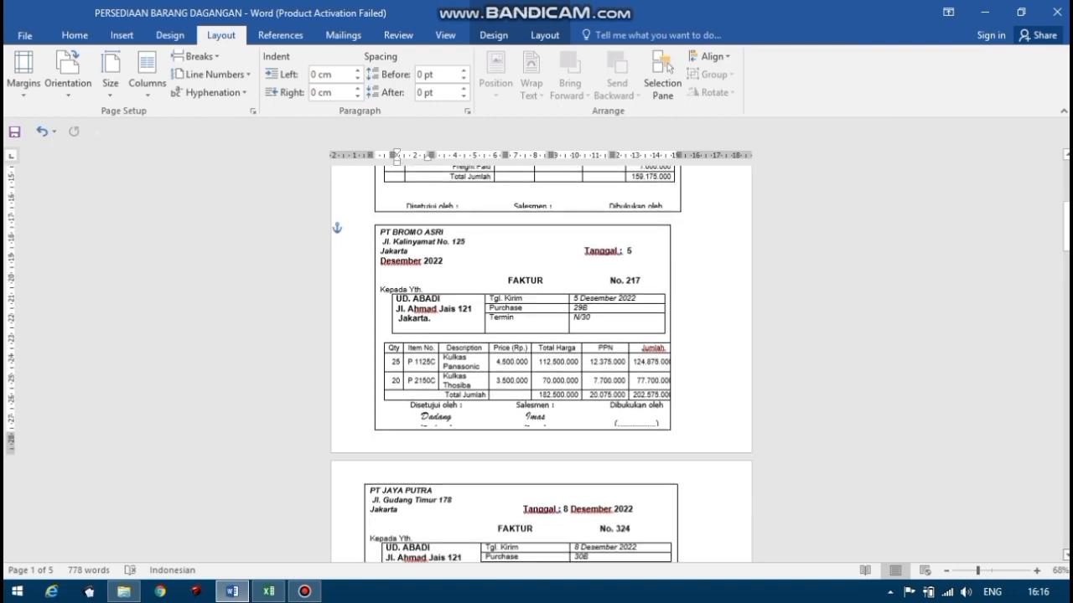
scroll(541, 360, down, 1)
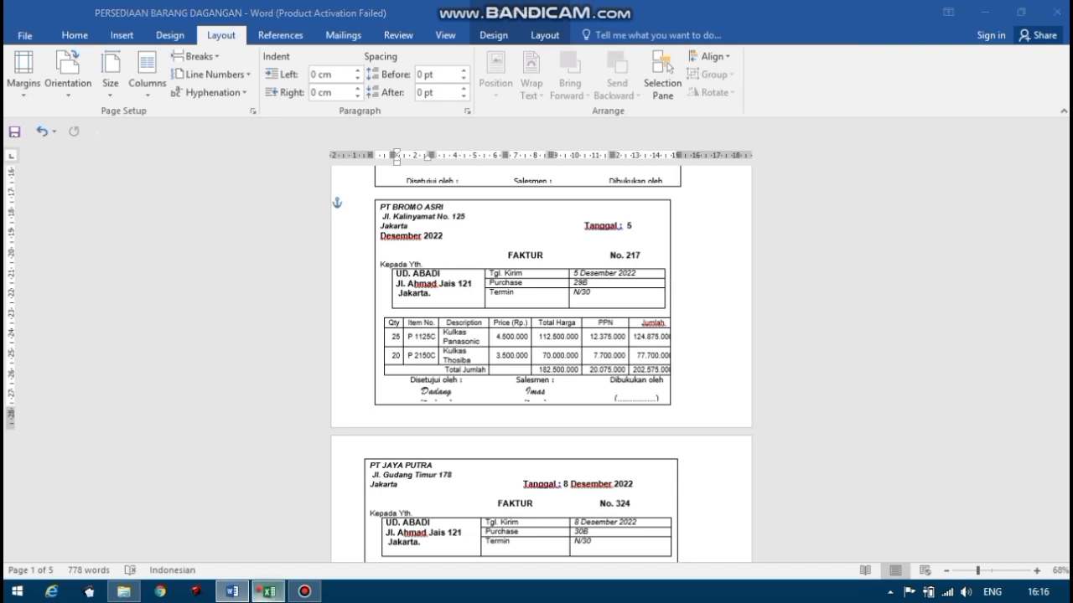
click(268, 591)
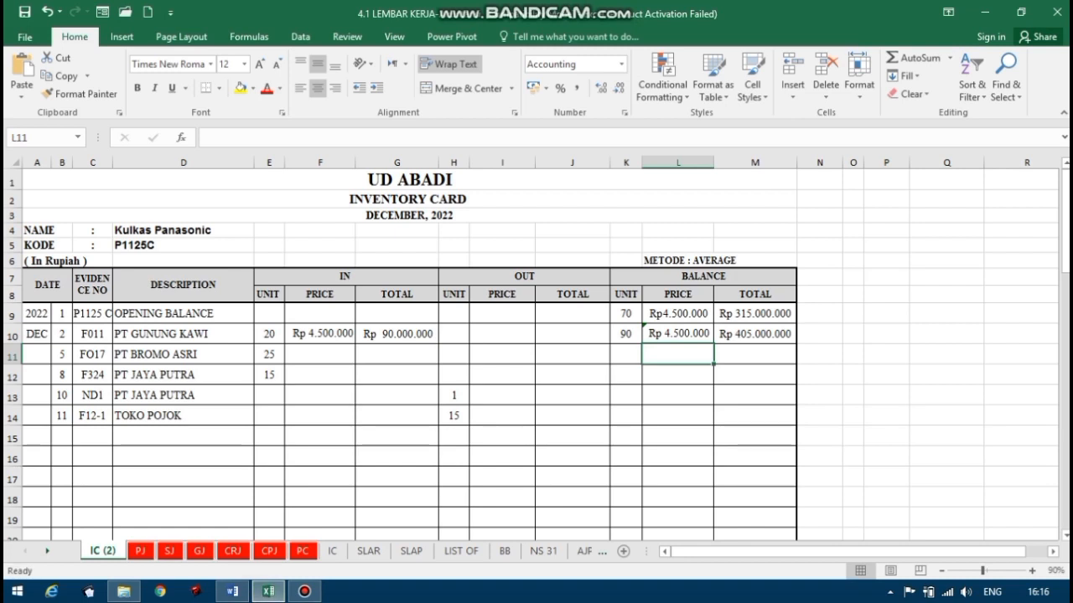
click(232, 592)
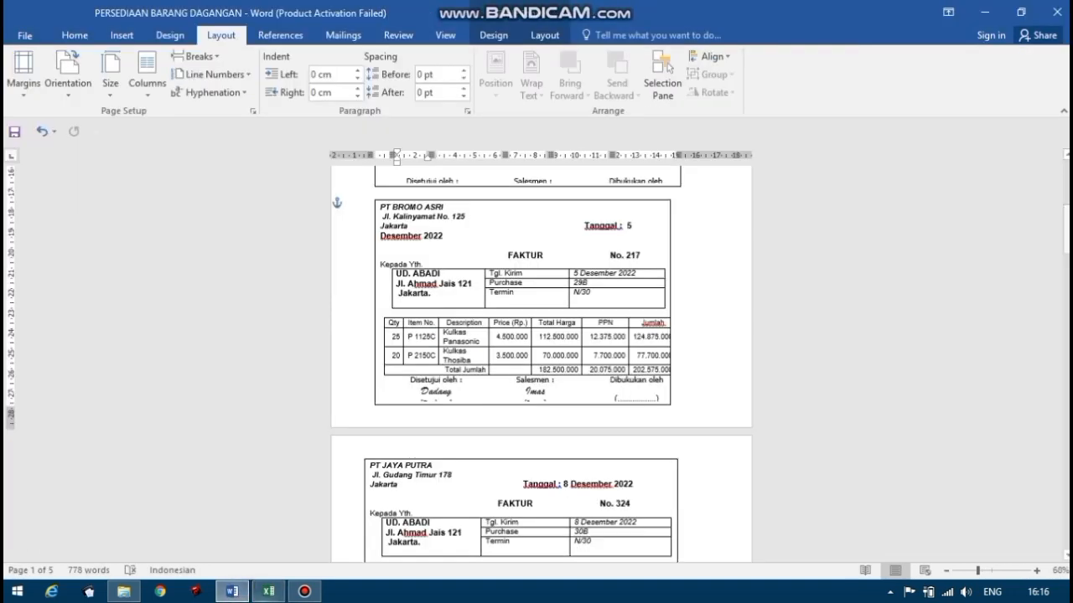
click(268, 592)
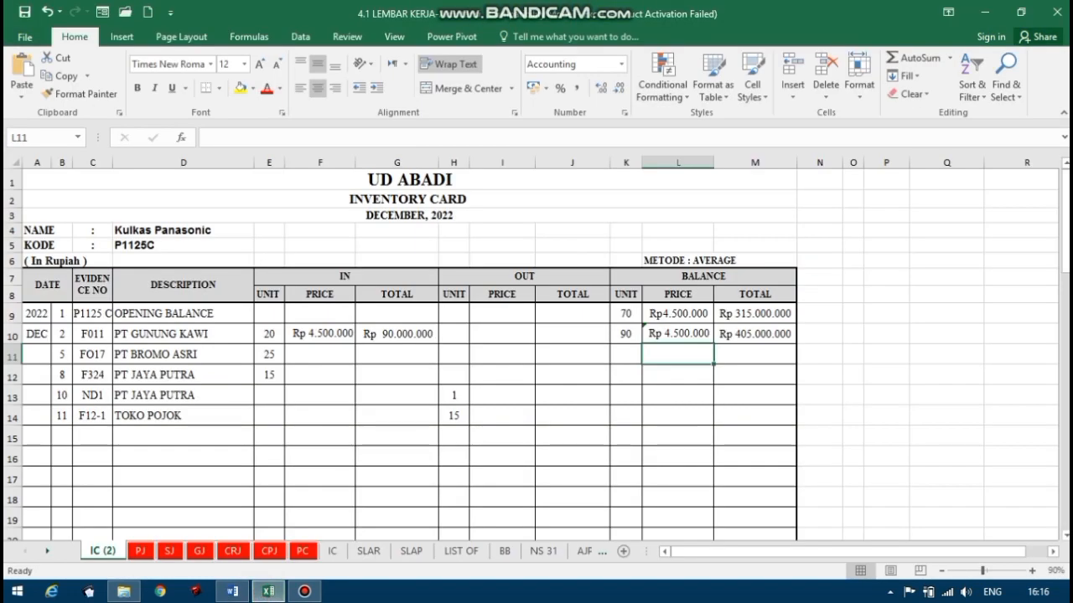
click(306, 356)
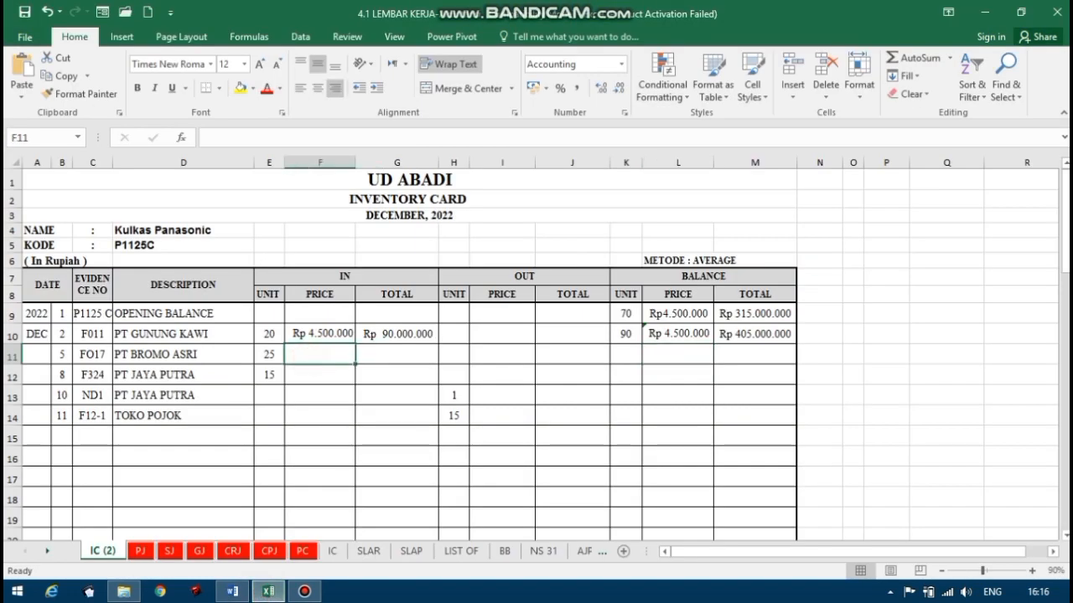
text(4500000)
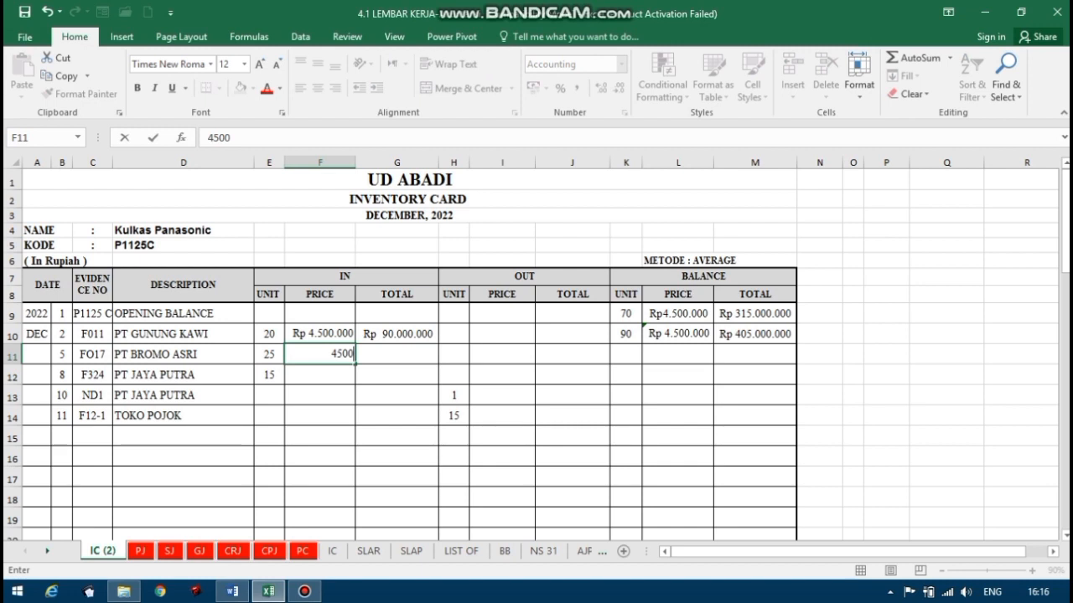
click(373, 360)
Recheck the PT BROMO ASRI invoice in Word and calculate its incoming total in G11 in Excel with the formula =E11*F11.
click(236, 593)
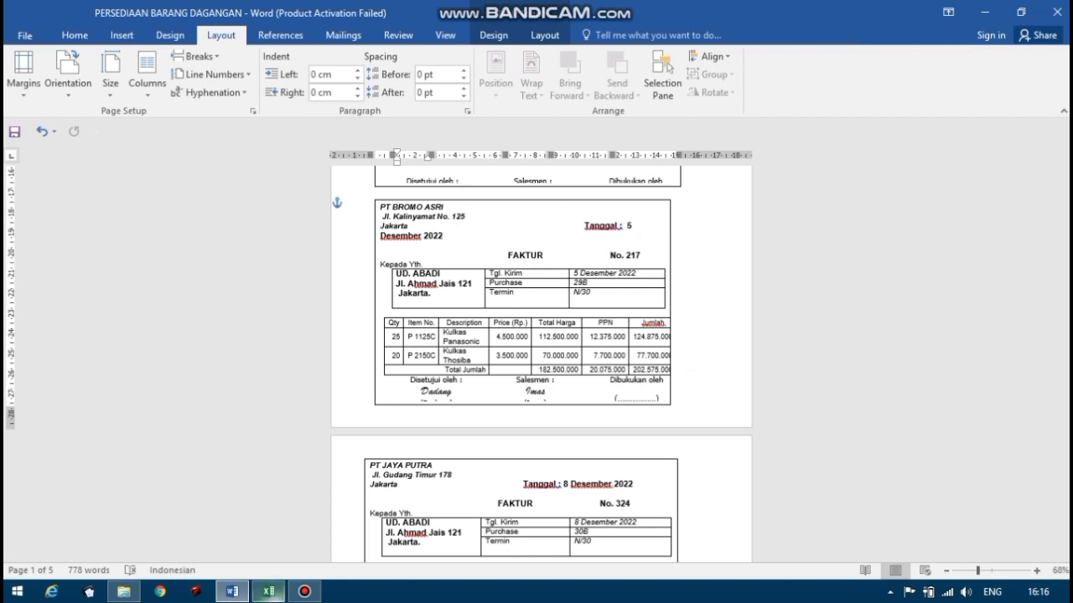
click(268, 591)
click(453, 335)
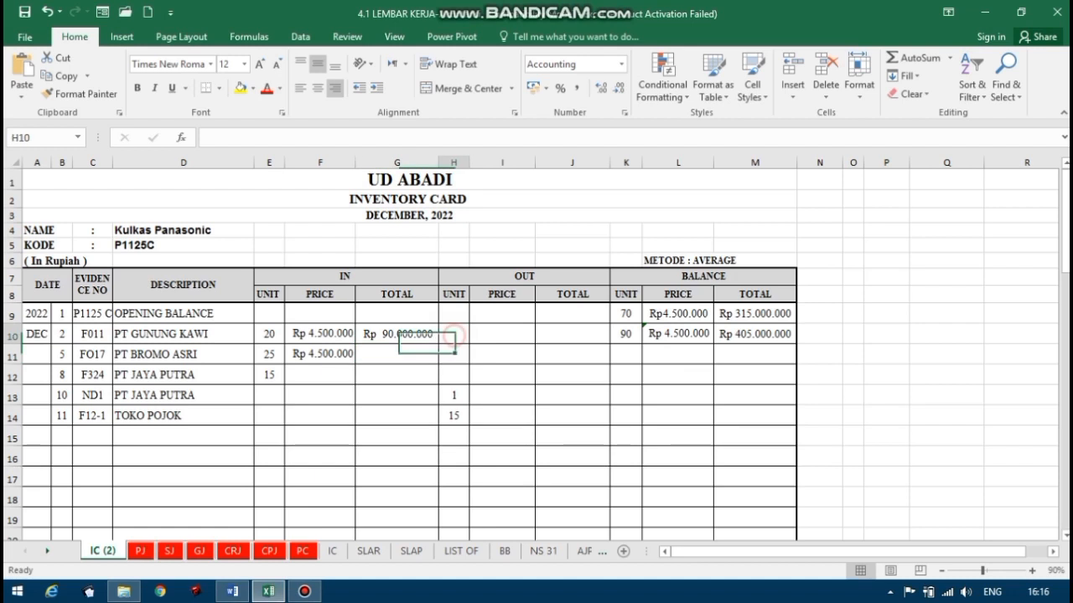
click(398, 353)
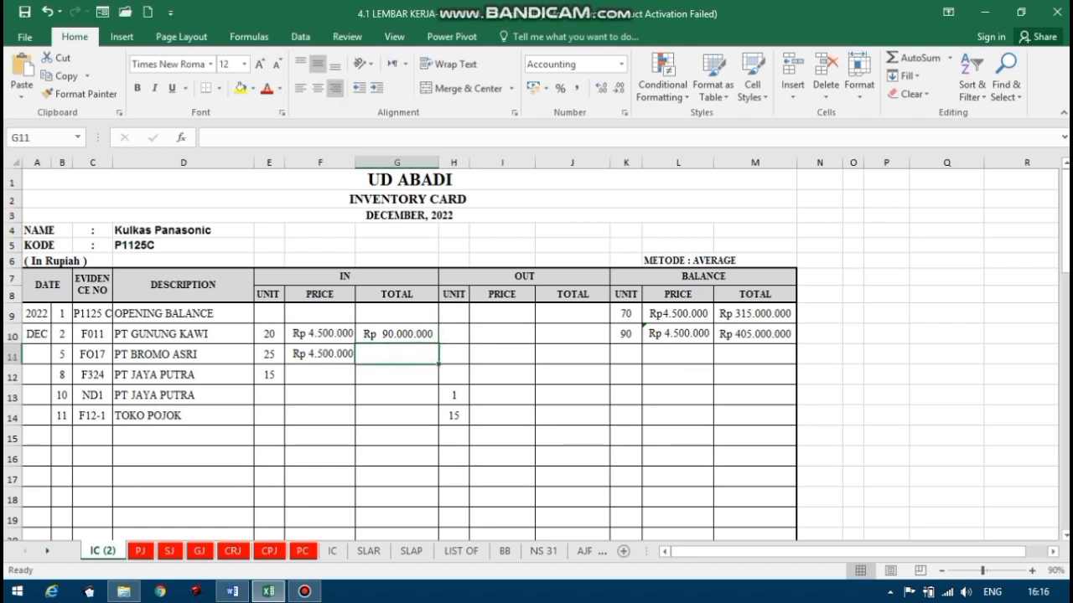
text(=)
click(273, 355)
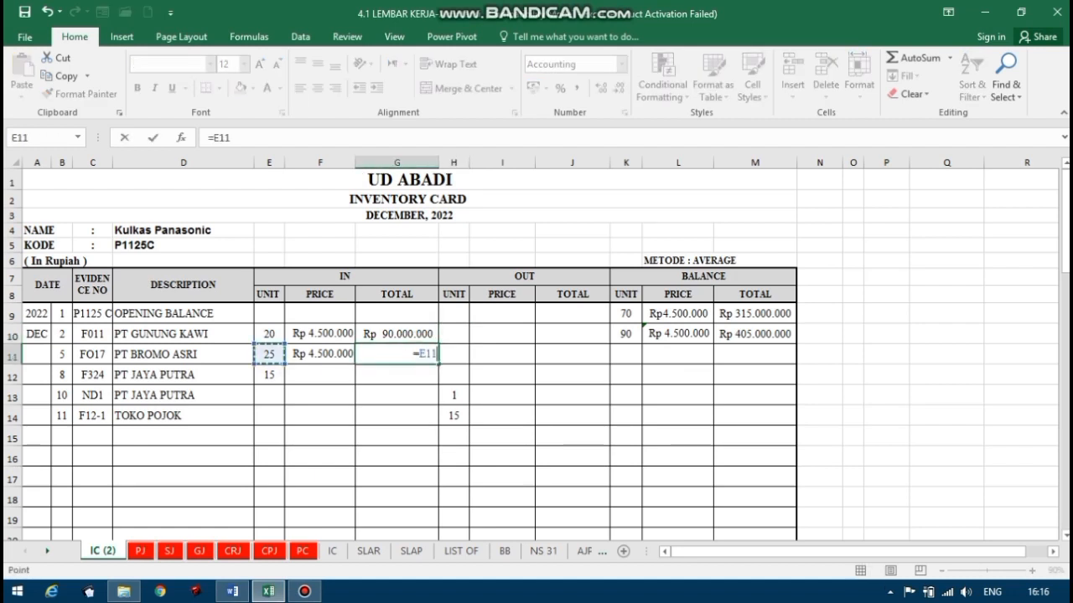
text(*)
click(316, 354)
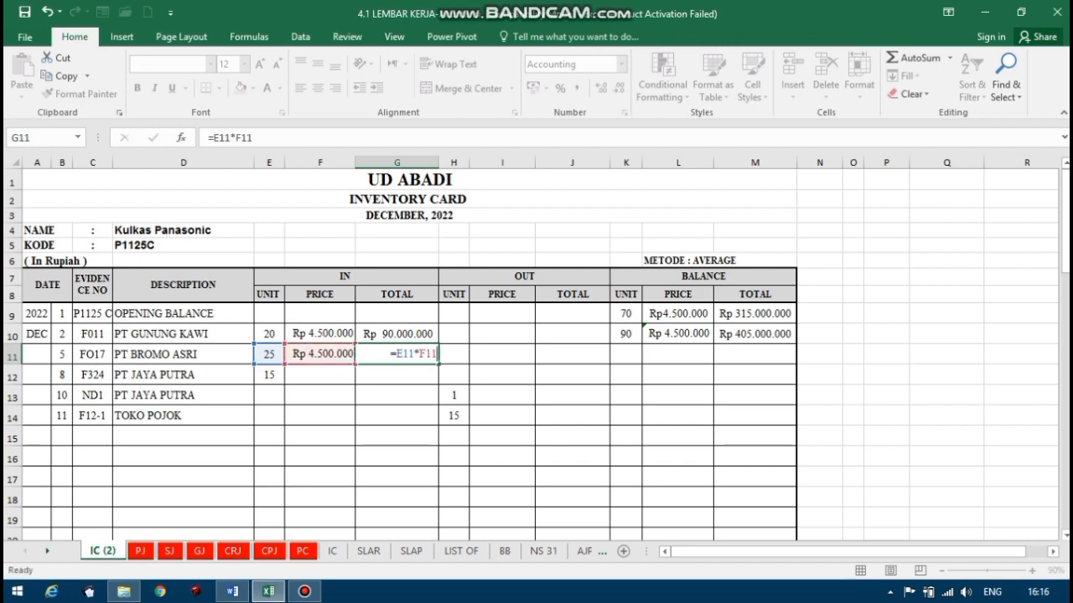
key(Return)
Calculate the balance units for the PT BROMO ASRI row in K11 by adding its incoming units in E11 to K10.
click(625, 355)
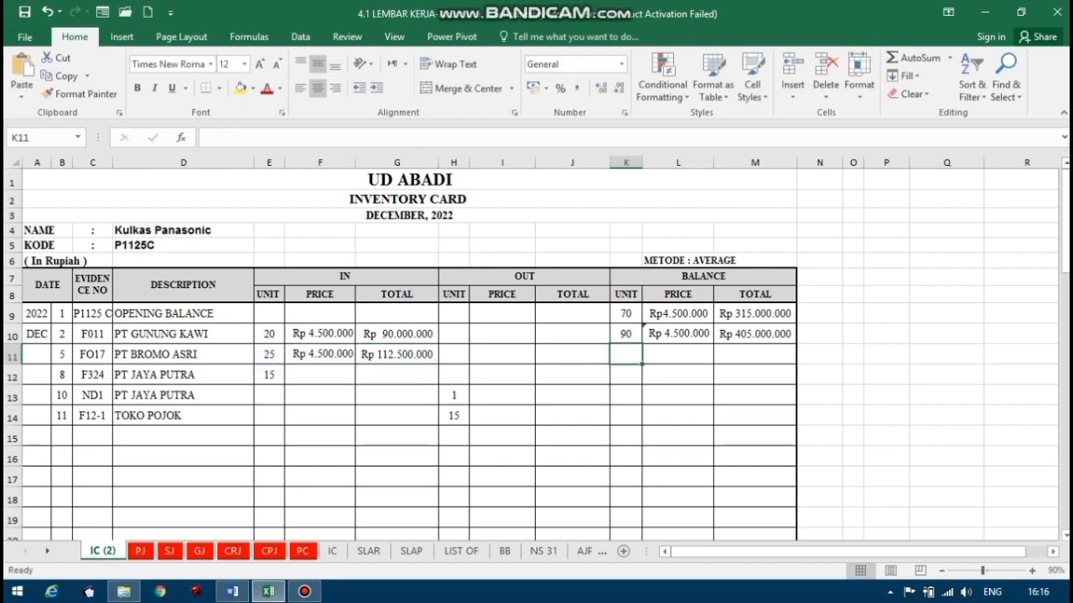
text(=)
click(625, 334)
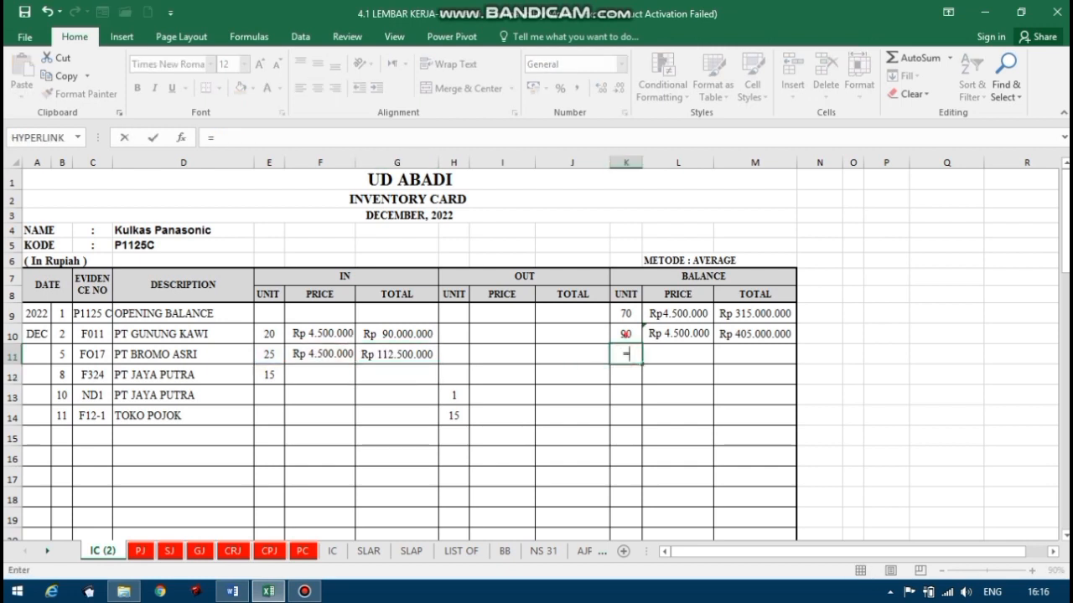
text(+)
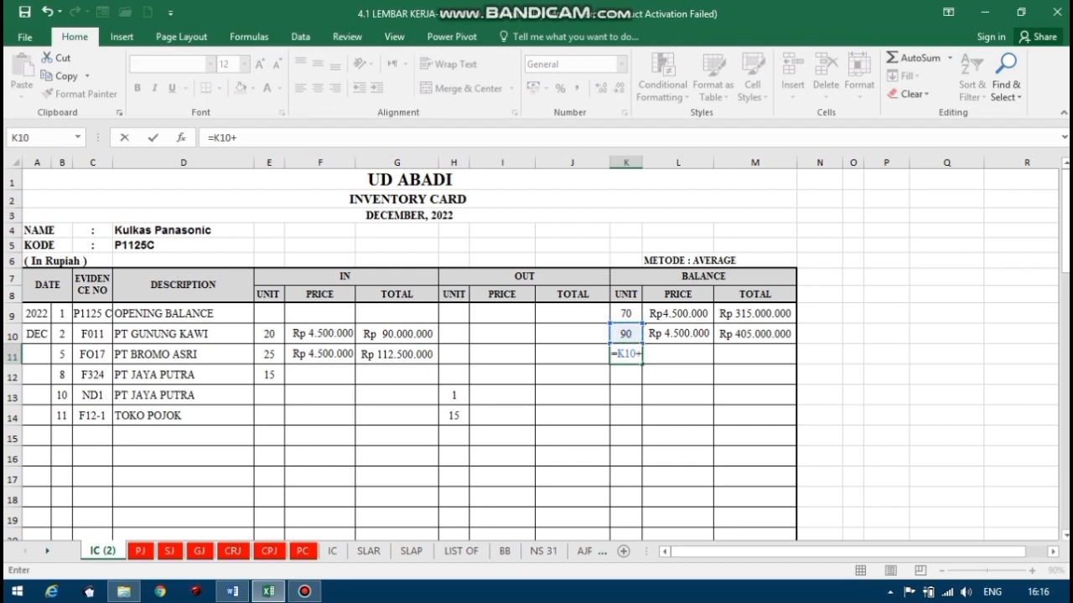
click(273, 355)
key(Return)
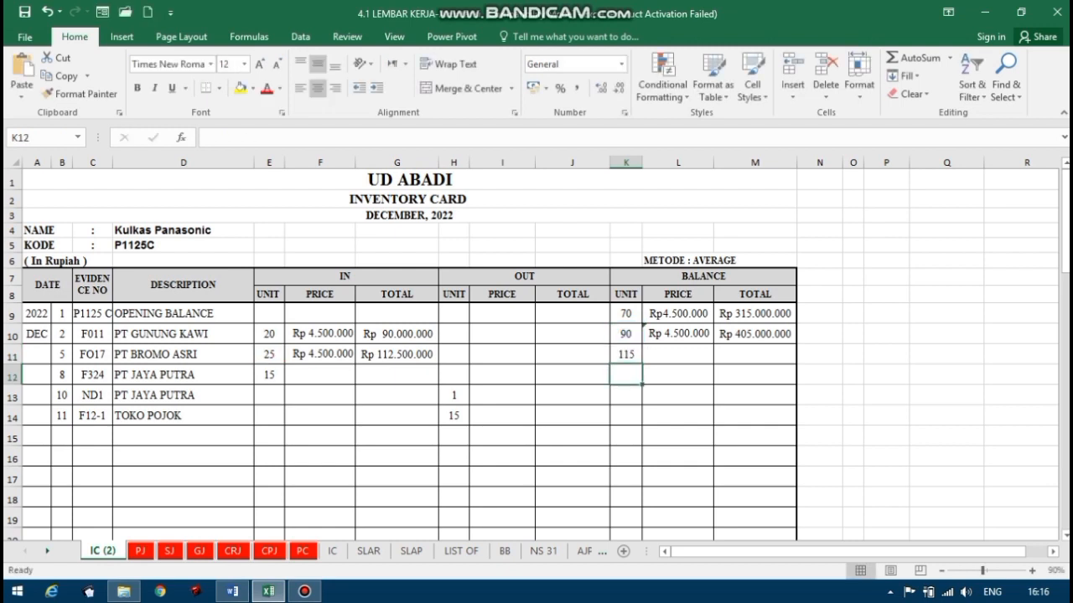
Calculate the balance total for the PT BROMO ASRI row in M11 with the formula =M10+G11.
click(690, 347)
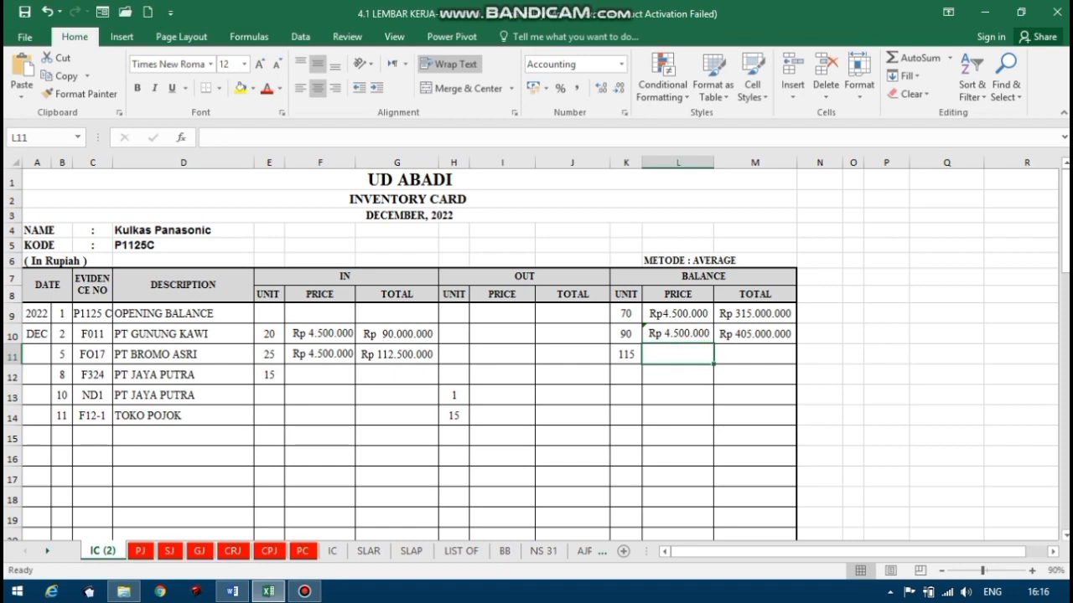
click(735, 350)
text(=)
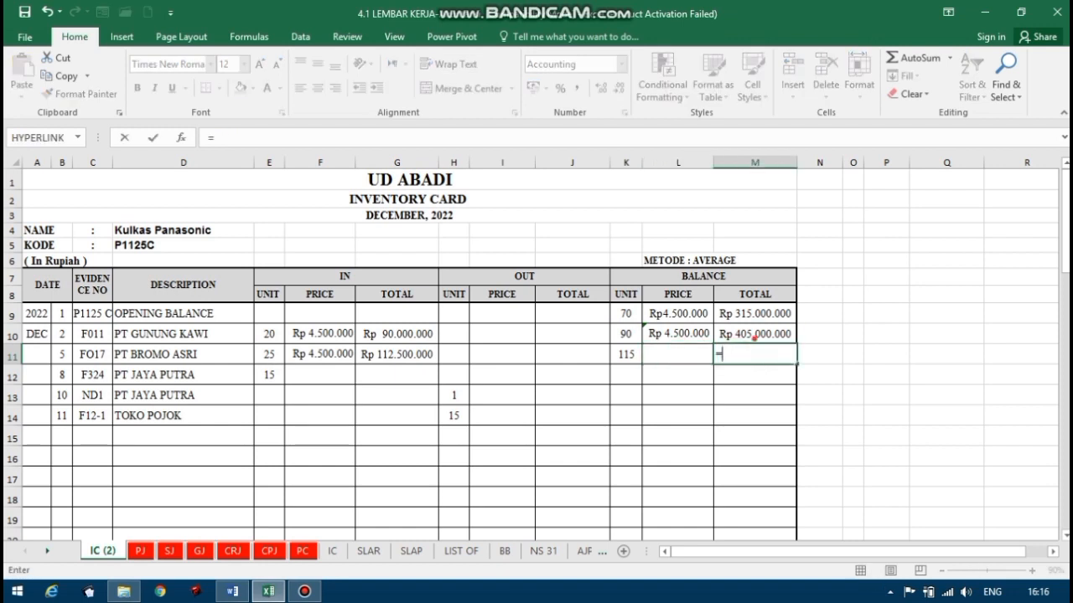
click(755, 336)
text(+)
click(399, 354)
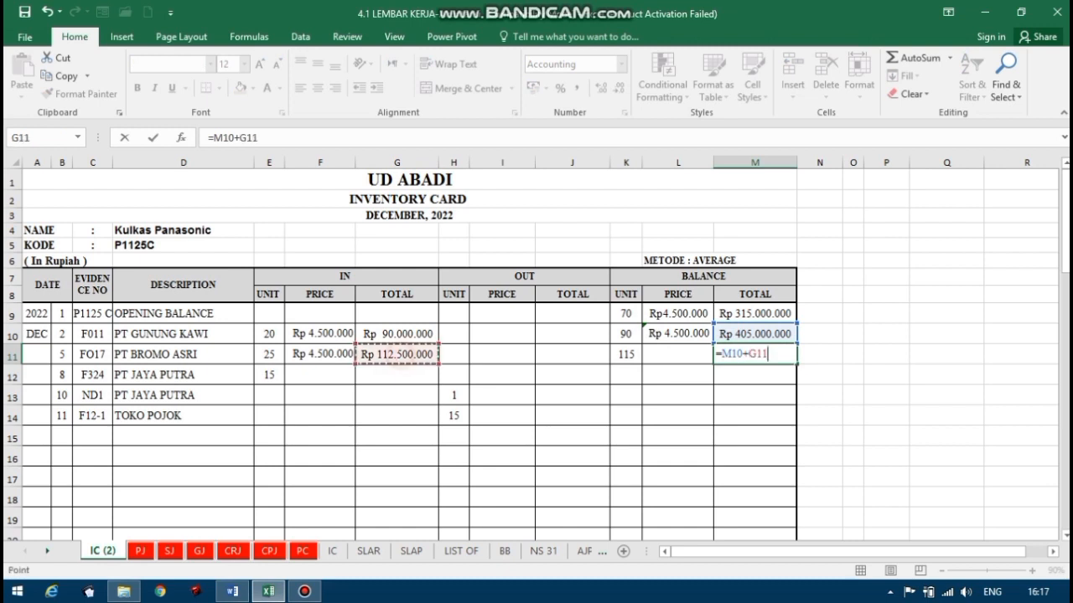
key(Return)
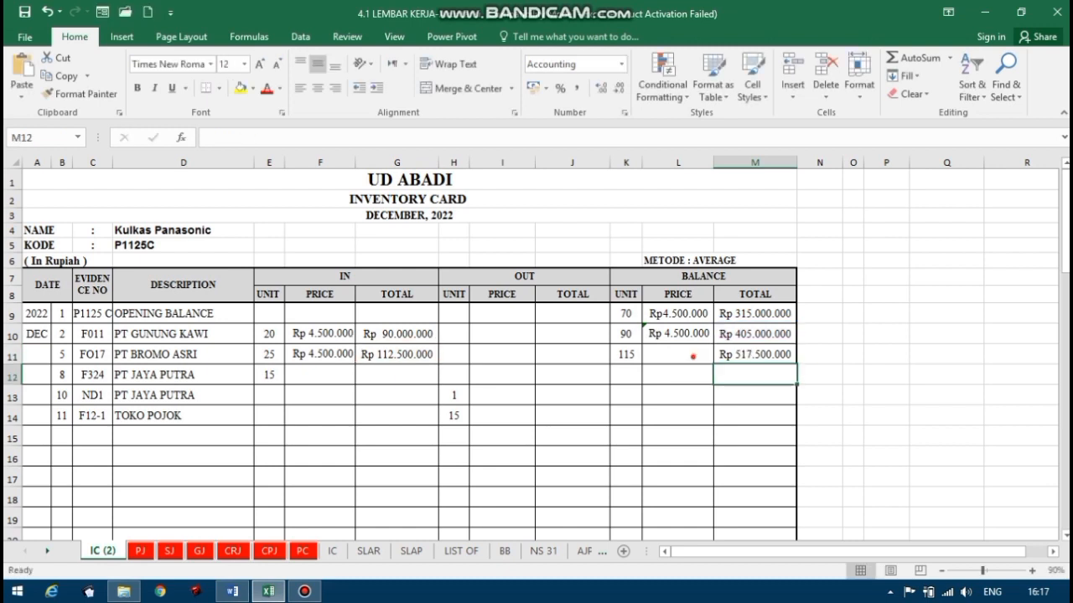
Calculate the average balance price for the PT BROMO ASRI row in L11 with the formula =M11/K11.
click(693, 356)
text(=)
click(737, 354)
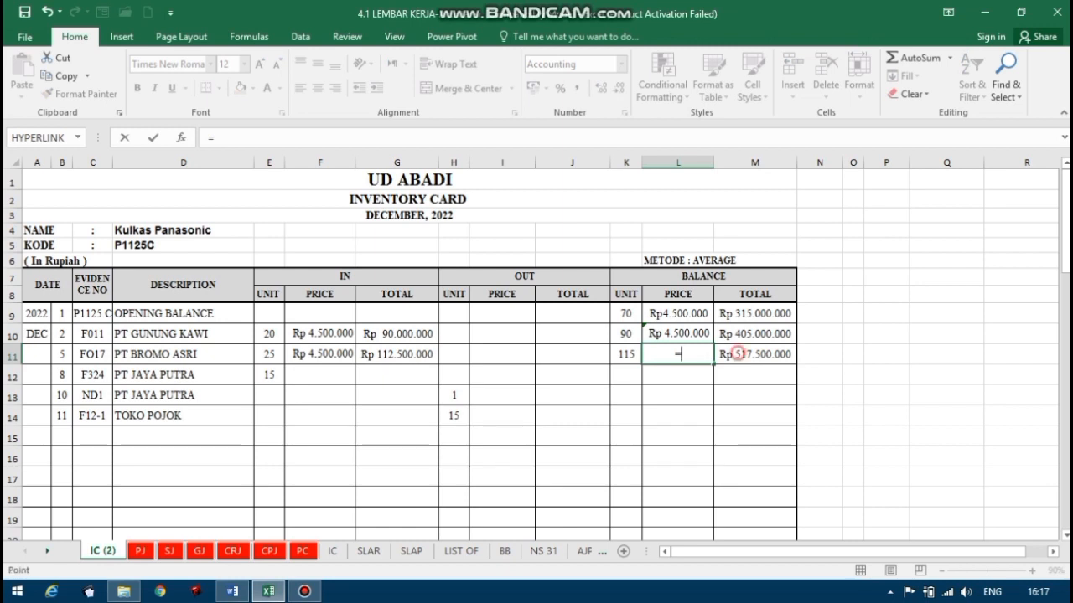
text(/)
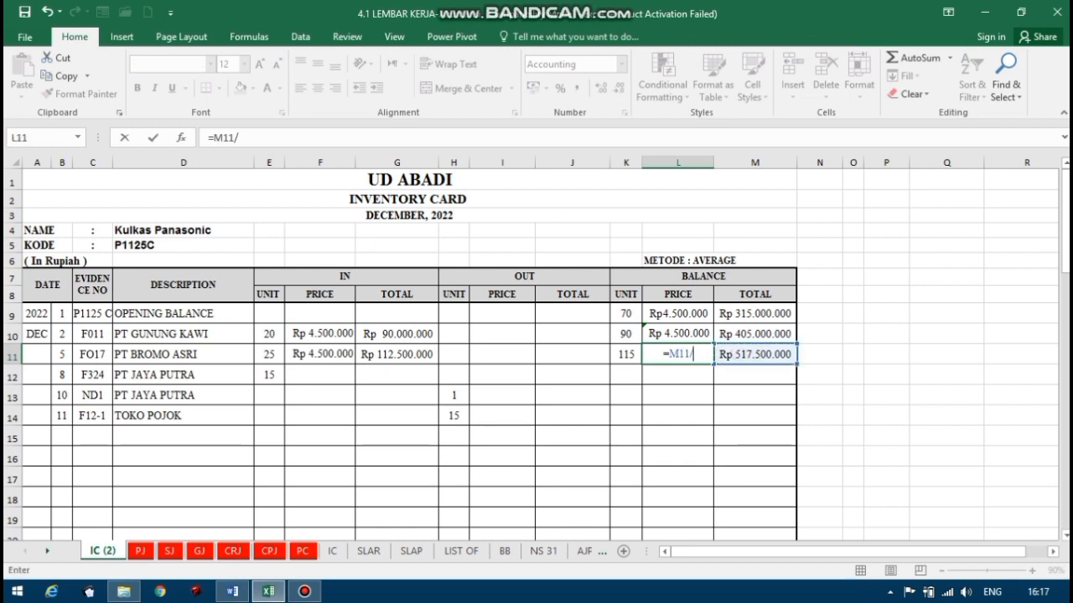
click(627, 359)
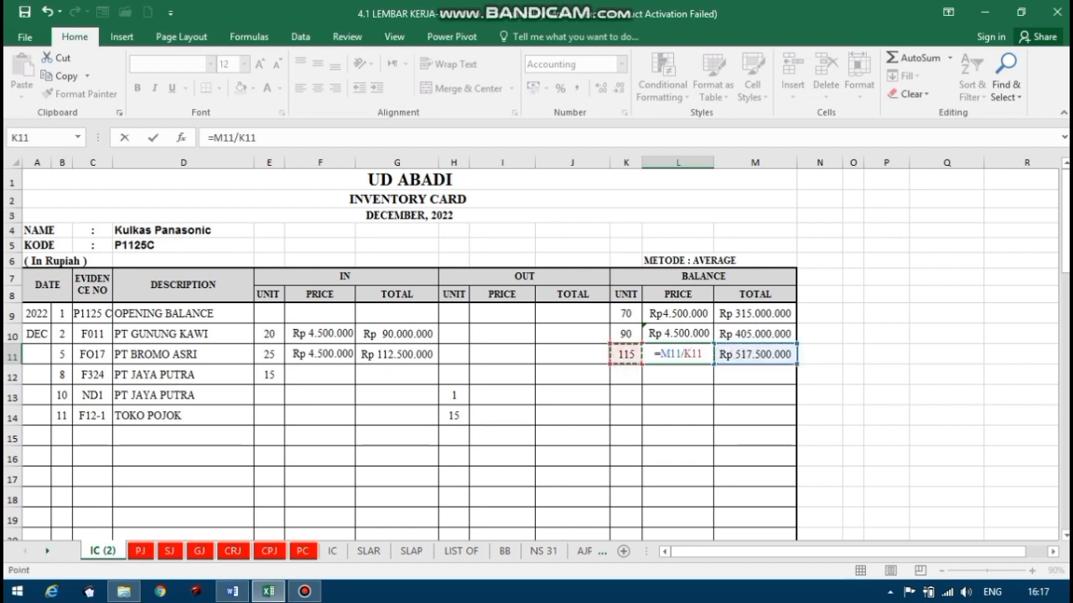
key(Return)
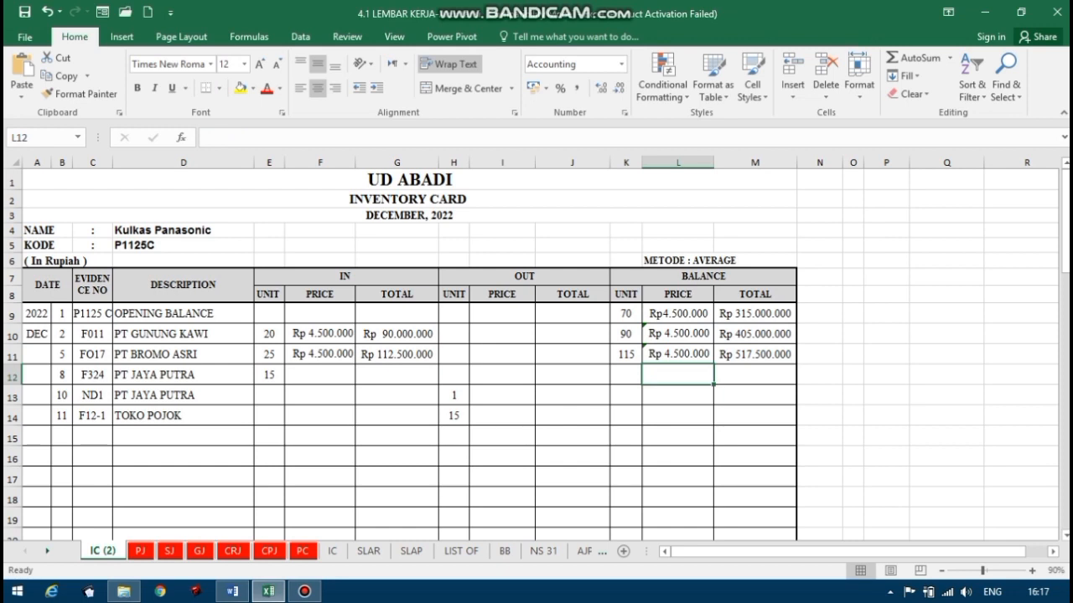
Switch between Word and Excel to check the PT JAYA PUTRA invoice of 8 December against the date, evidence number and units in row 12.
click(232, 591)
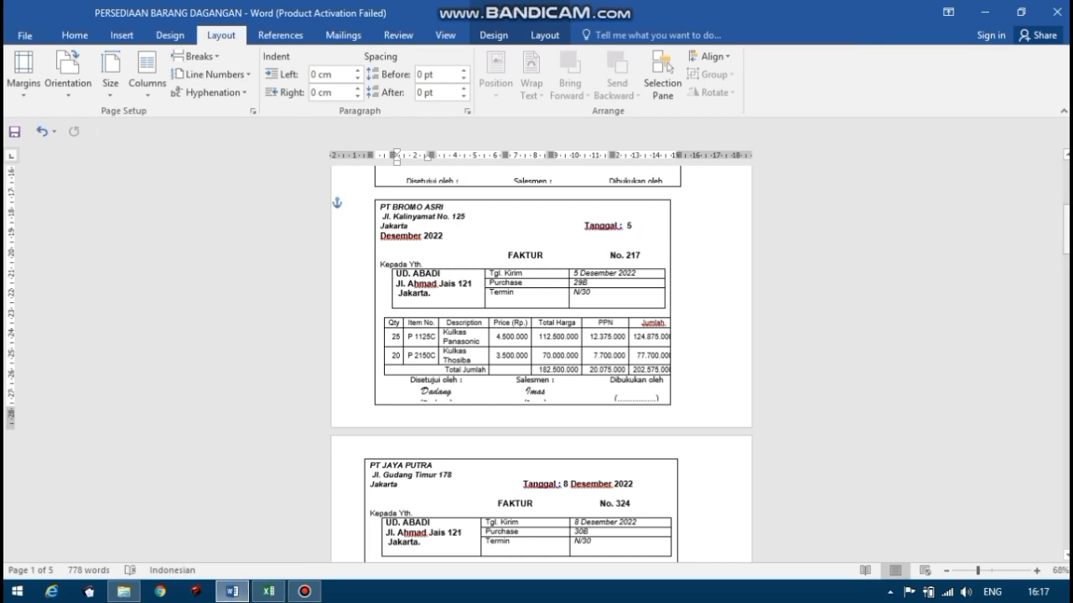
drag(1067, 235, 1067, 269)
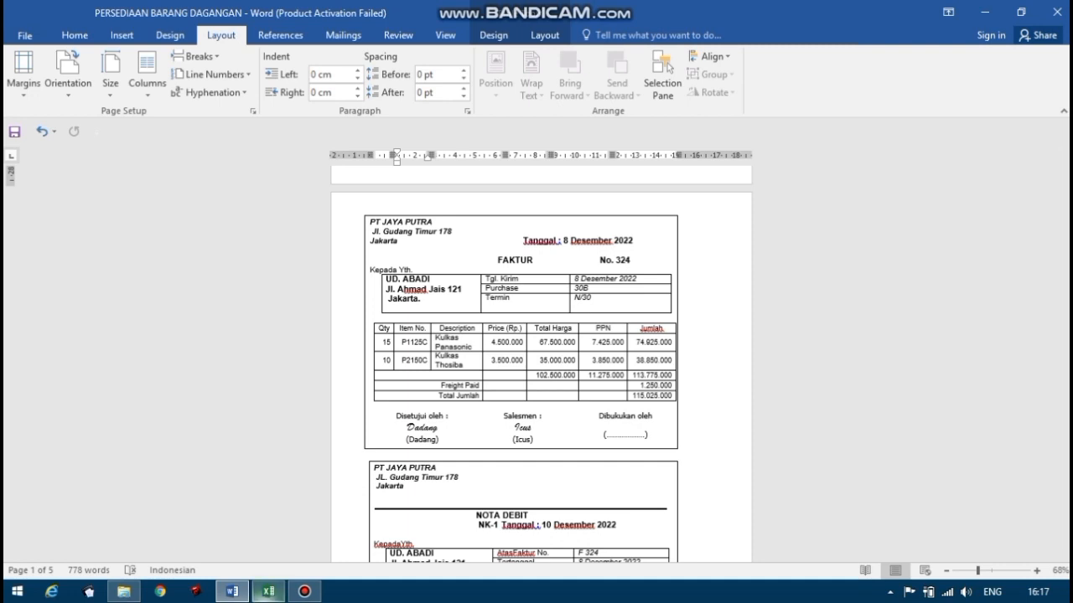
click(268, 591)
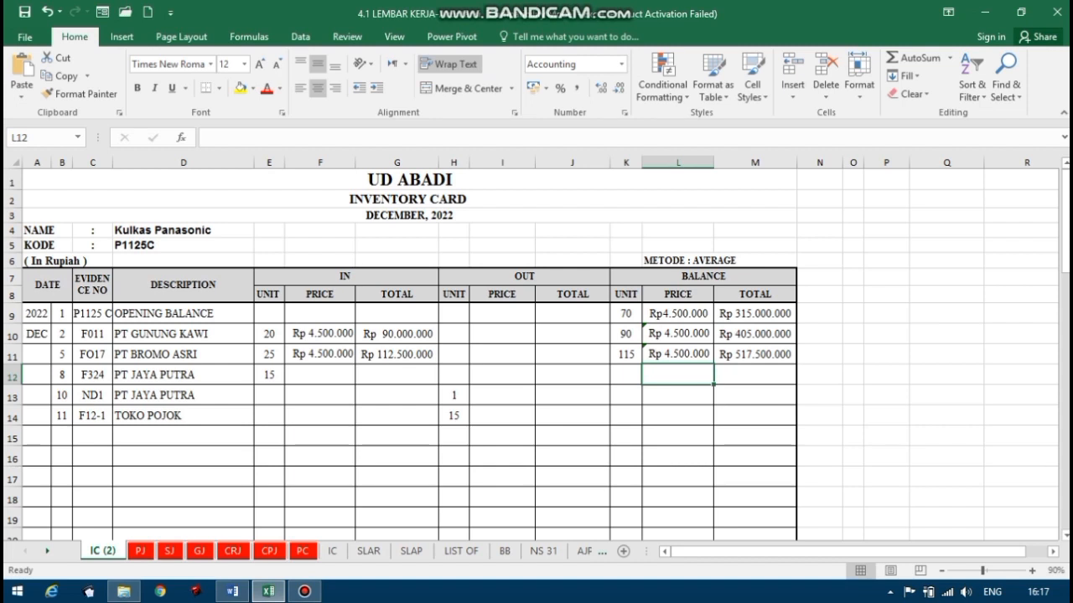
click(232, 592)
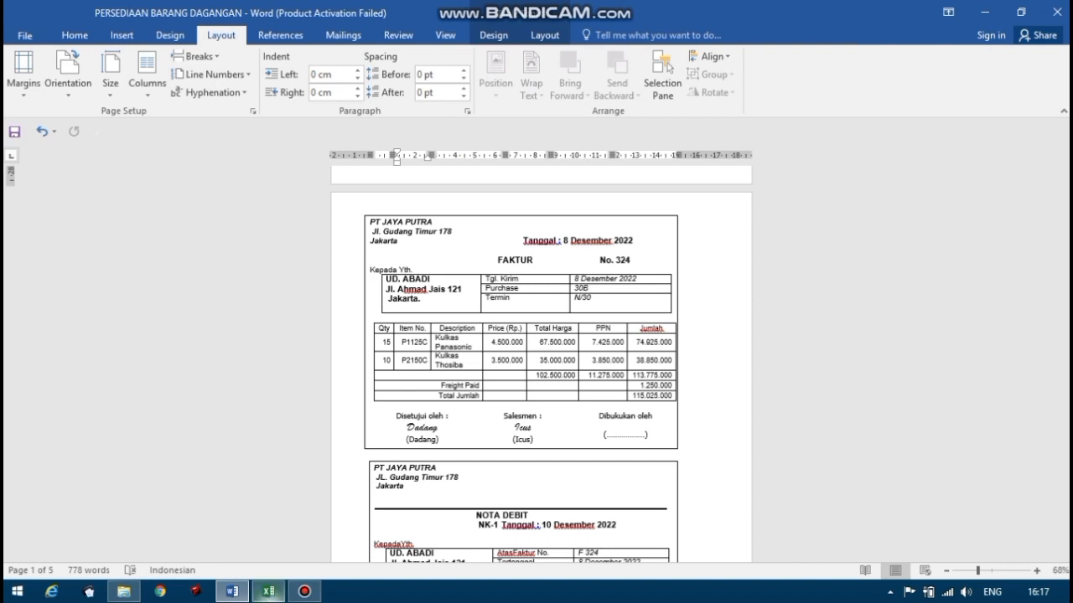
click(269, 592)
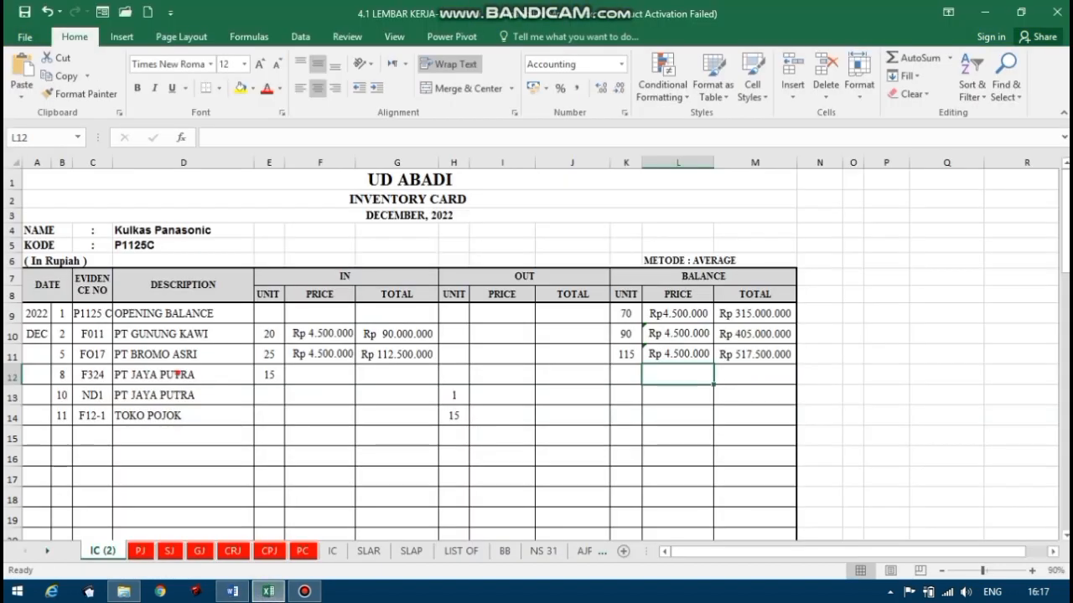
click(180, 376)
click(232, 591)
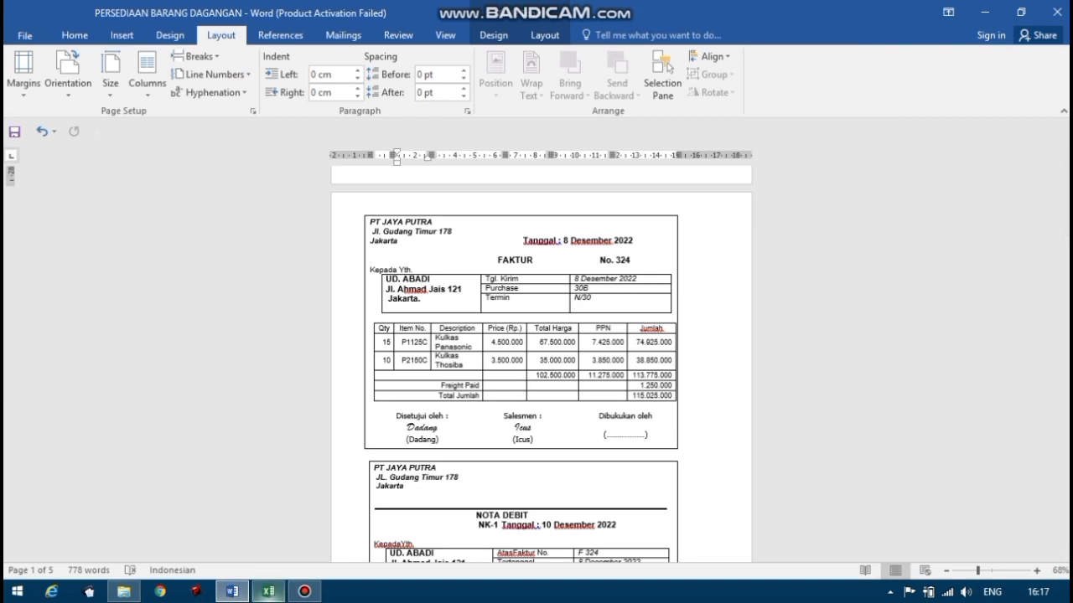
click(268, 592)
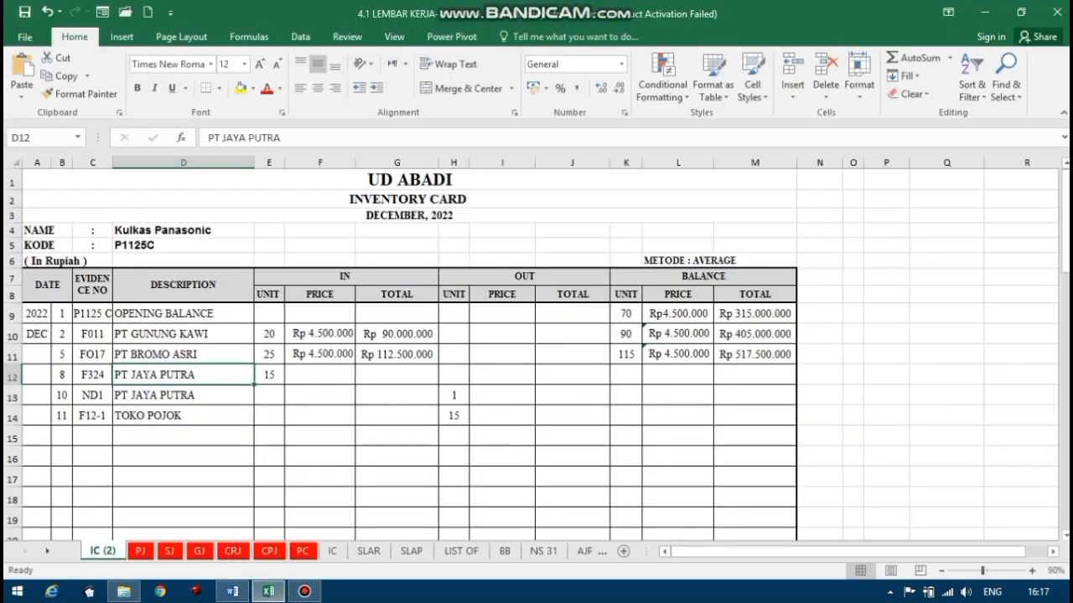
click(277, 378)
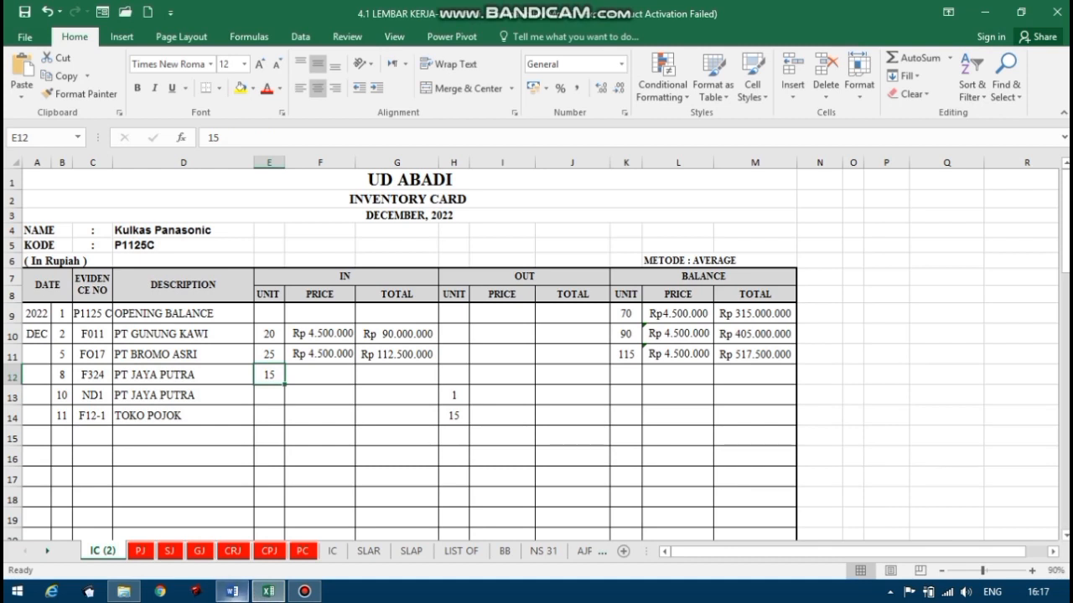
click(233, 592)
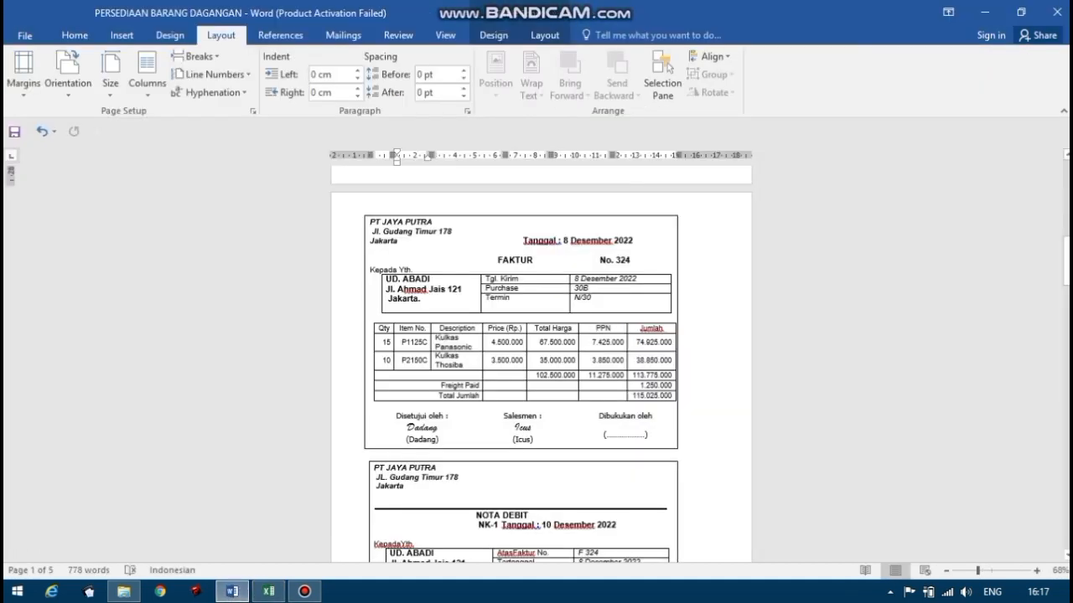
click(268, 592)
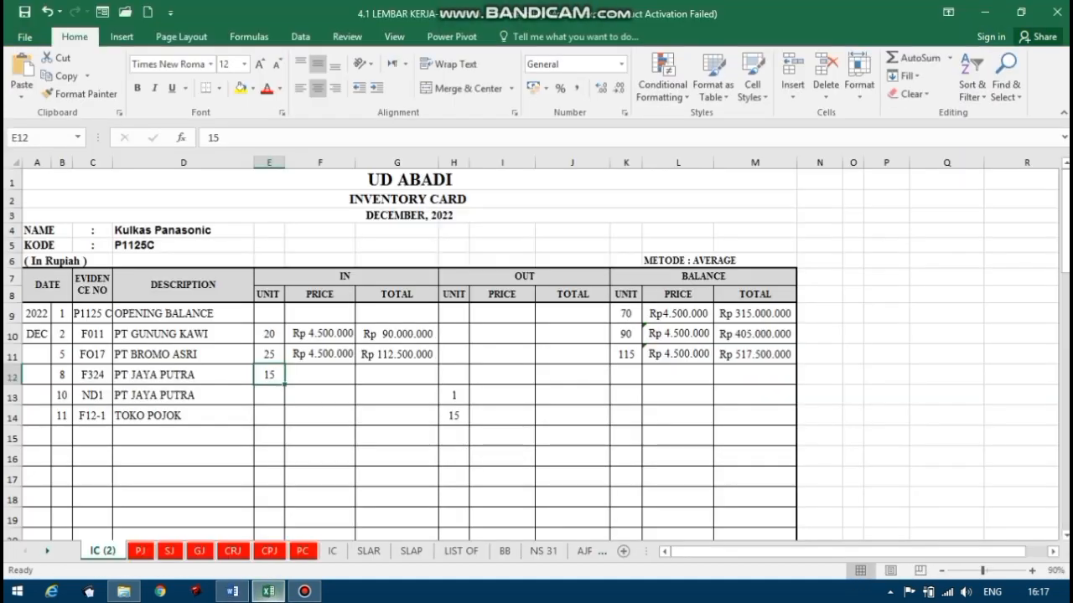
Enter the PT JAYA PUTRA incoming unit price of 4500000 in F12, rechecking the price on the Word invoice.
click(321, 376)
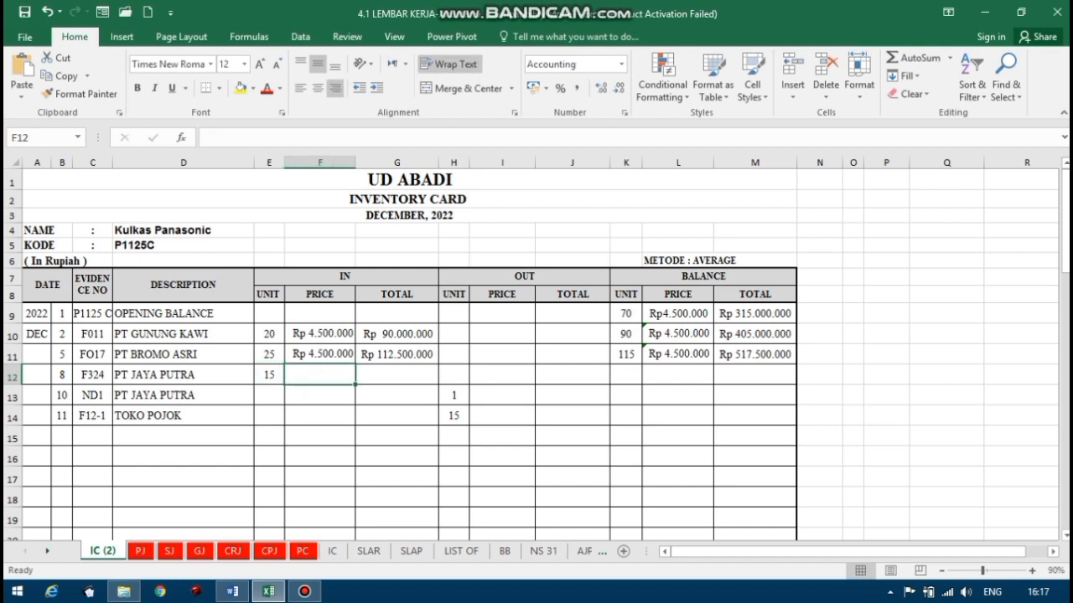
text(=)
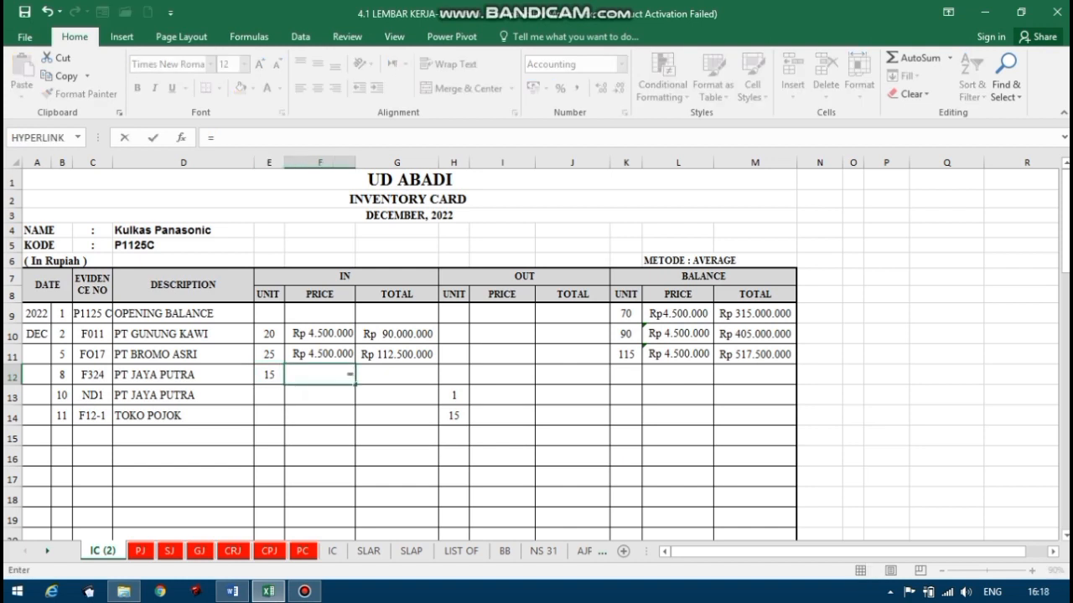
click(233, 591)
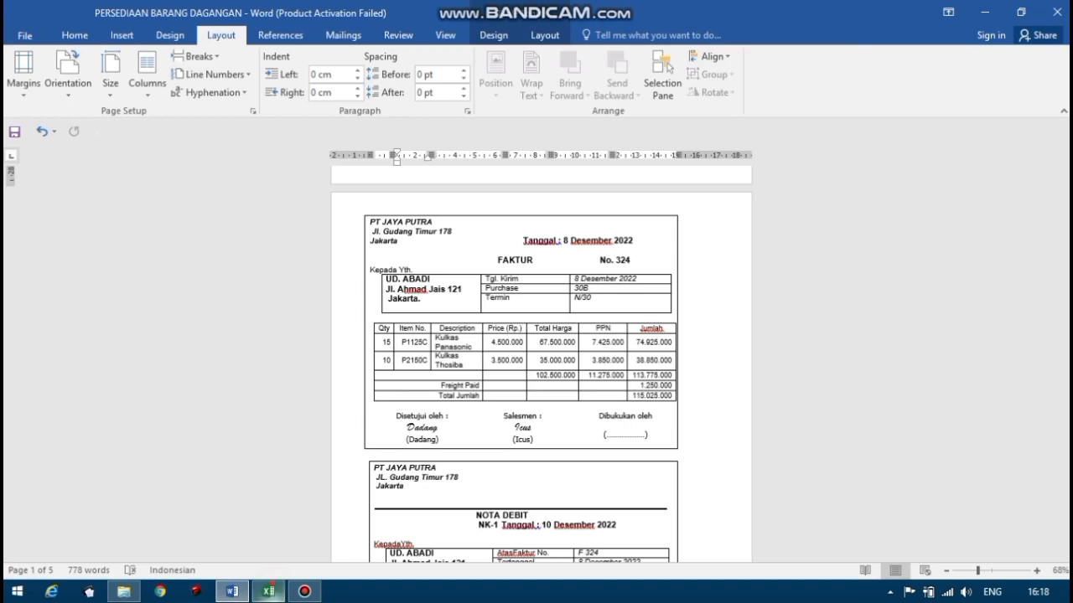
click(268, 591)
key(BackSpace)
text(4)
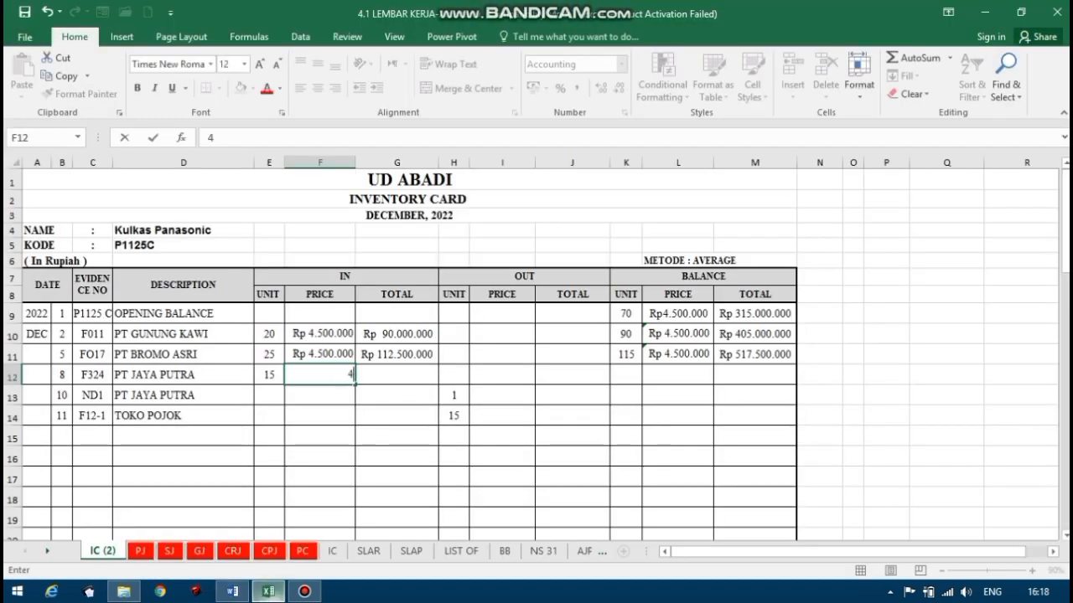
text(.500.00000)
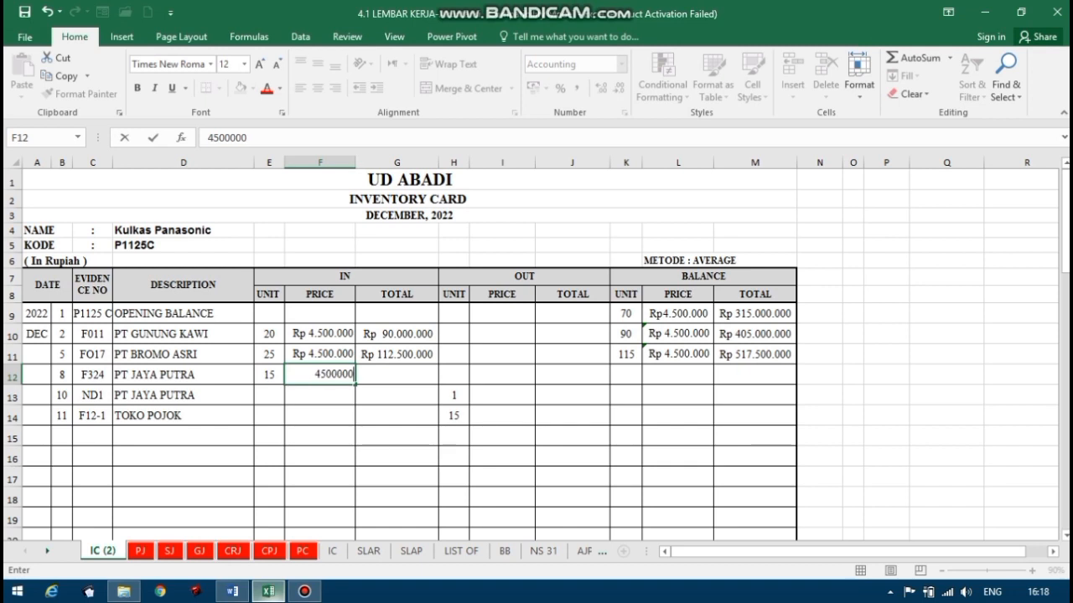
key(Return)
Calculate the incoming total for the 8 December PT JAYA PUTRA row in G12 with the formula =E12*F12.
click(386, 376)
text(=)
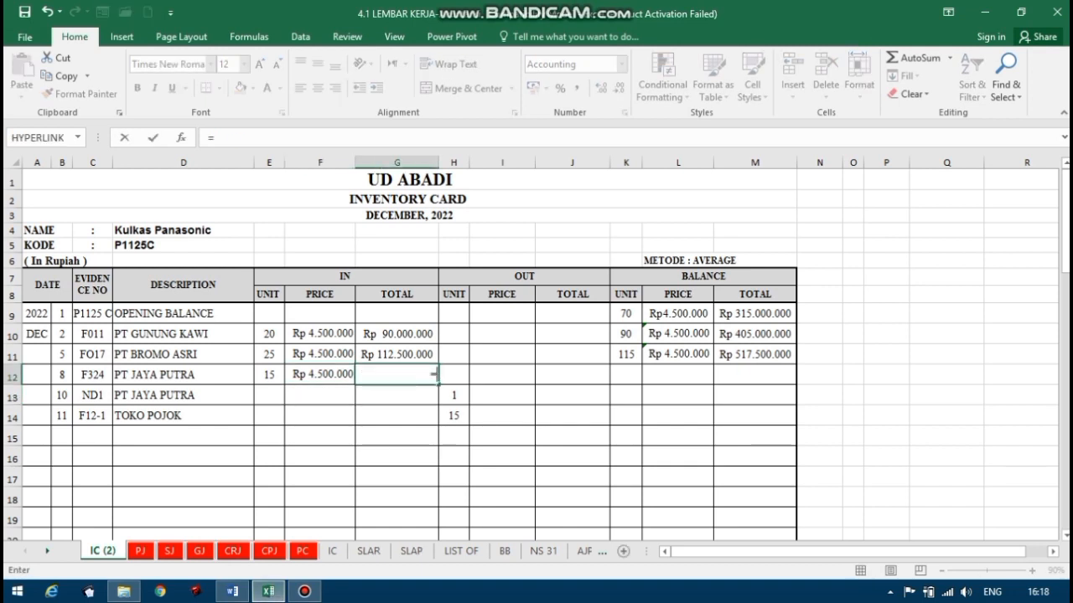
click(269, 375)
text(*)
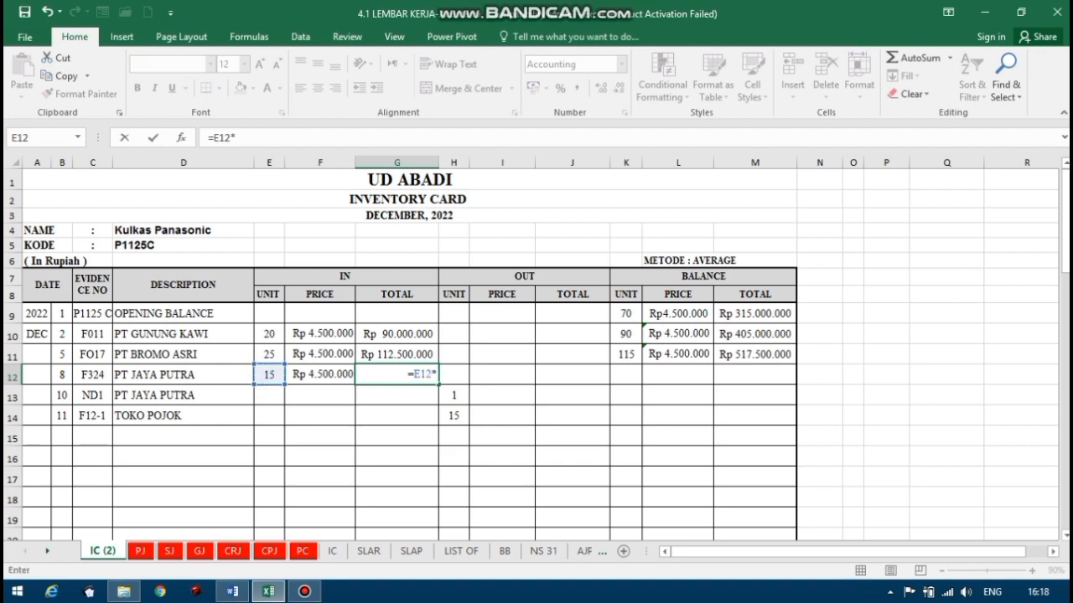
click(320, 374)
key(Return)
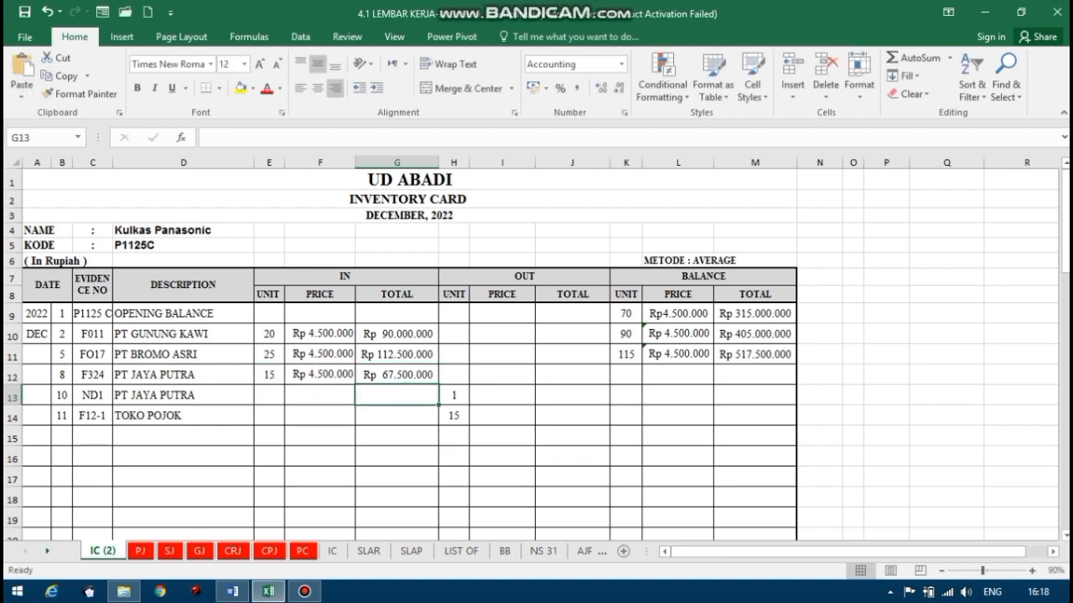
Calculate the balance units for the 8 December PT JAYA PUTRA row in K12 with the formula =K11+E12.
click(626, 374)
text(=)
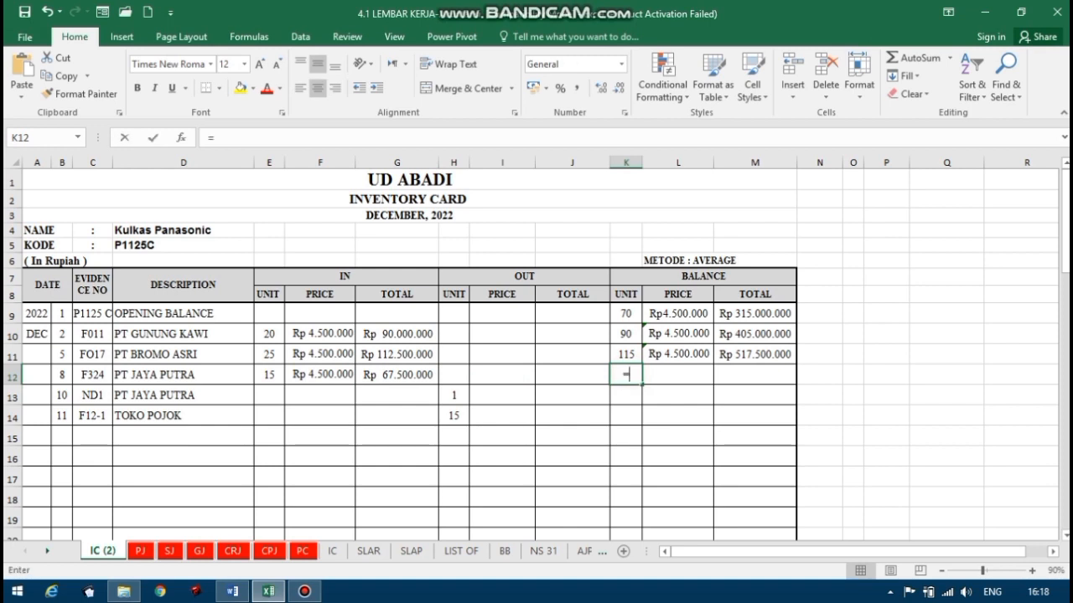
click(626, 355)
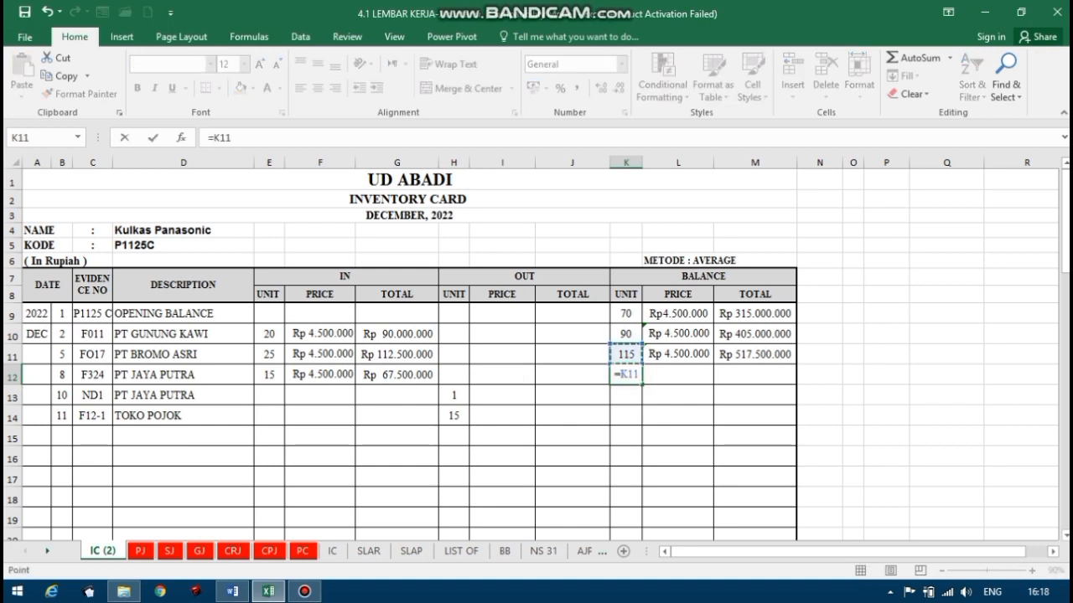
text(+)
click(268, 375)
key(Return)
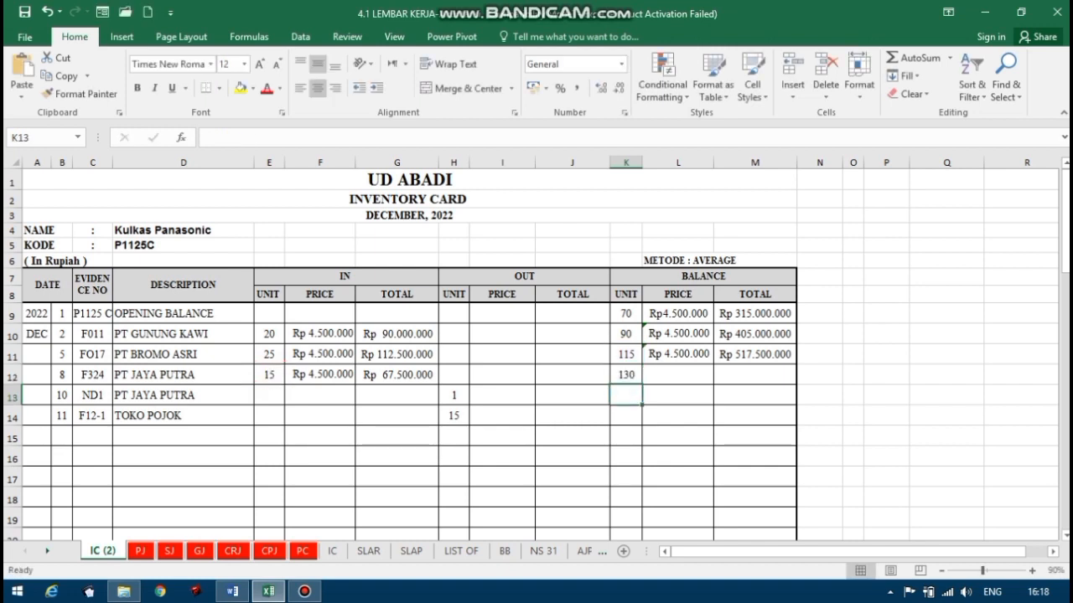
Calculate the balance total for the 8 December PT JAYA PUTRA row in M12 with the formula =M11+G12.
click(761, 376)
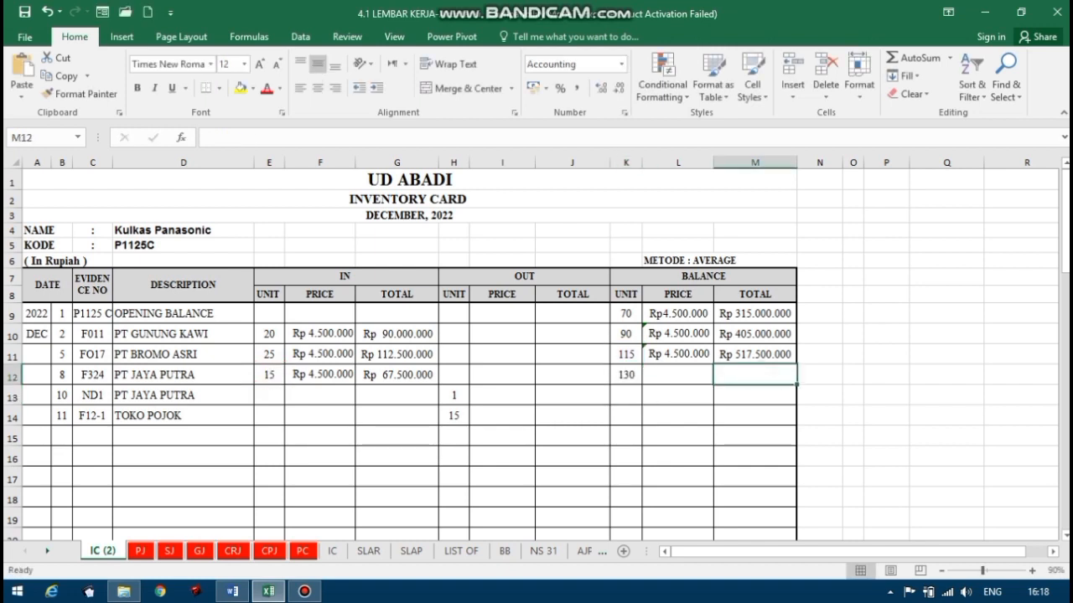
text(=)
key(Up)
text(+)
click(404, 376)
key(Return)
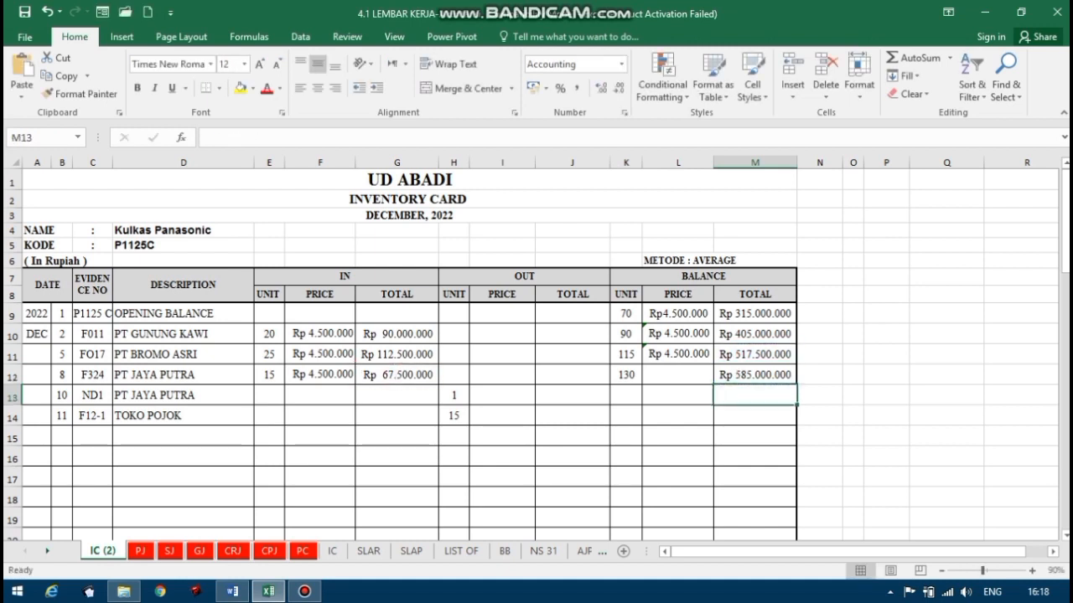
Calculate the average balance price for the 8 December PT JAYA PUTRA row in L12 with the formula =M12/K12.
click(677, 374)
text(=)
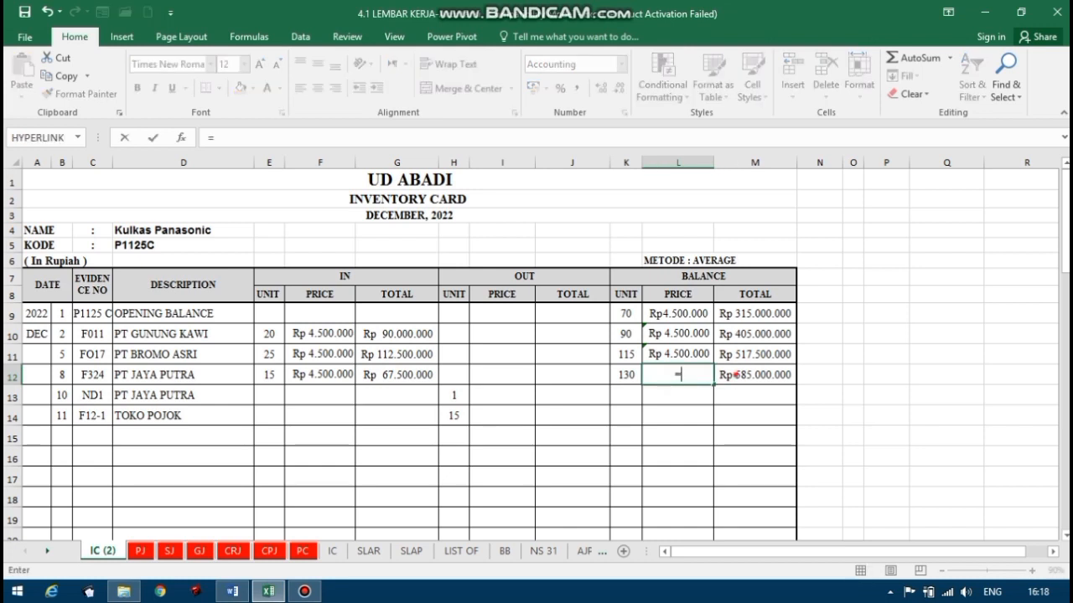
click(735, 375)
text(/)
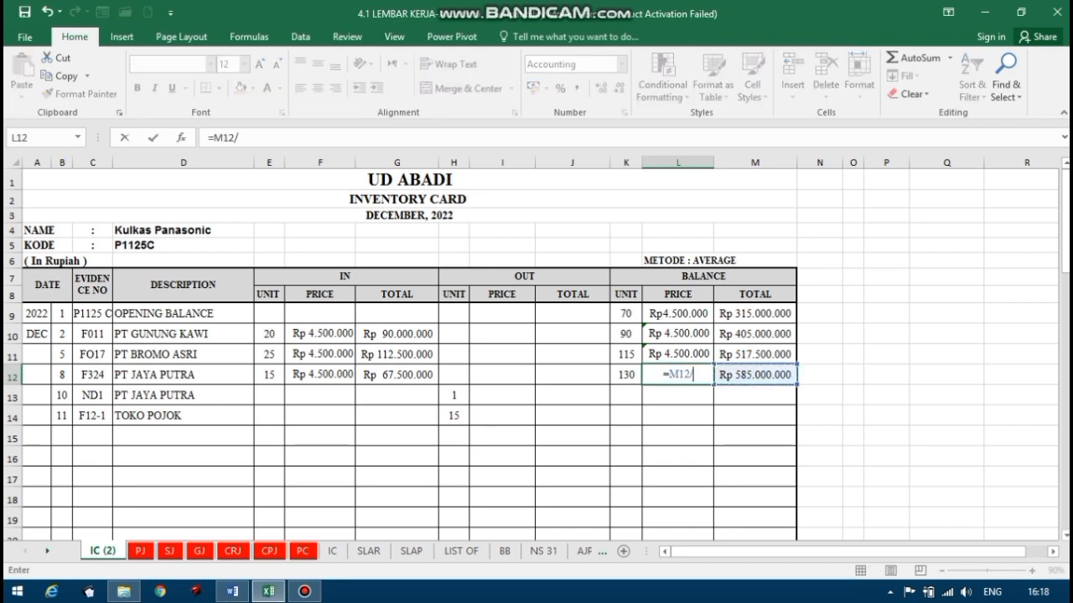
key(Left)
key(Return)
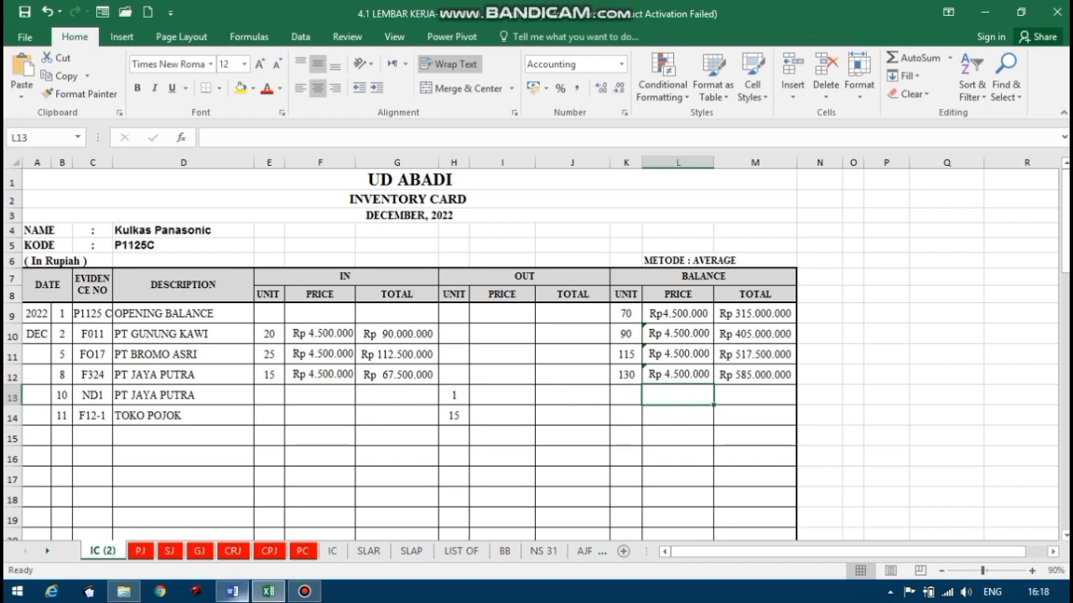
Compare PT JAYA PUTRA's 10 December debit note in Word with the return entry in row 13 in Excel.
click(232, 591)
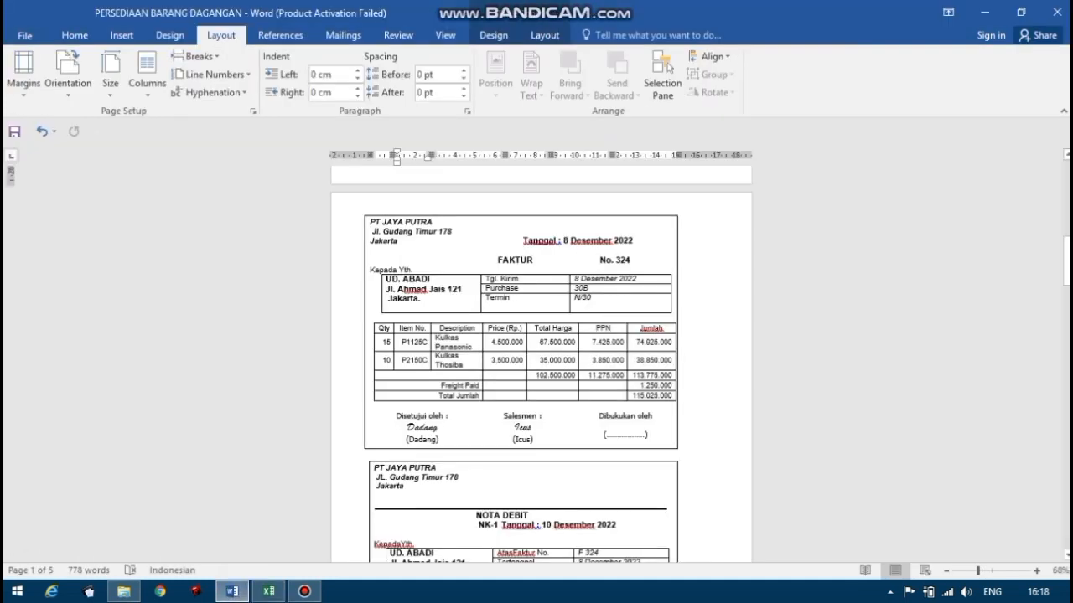
drag(1065, 272, 1065, 303)
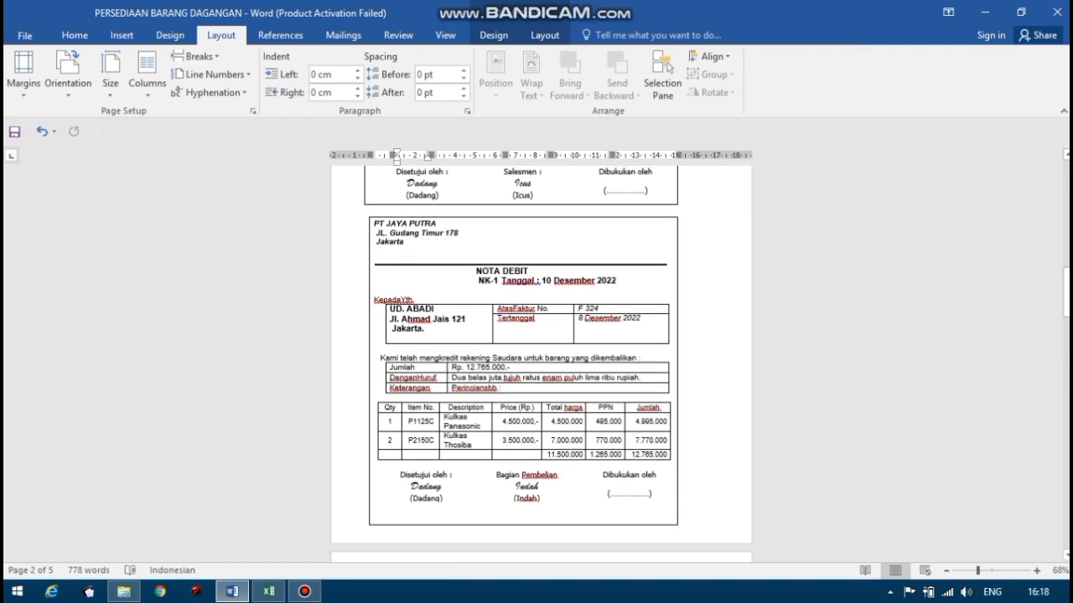
click(268, 592)
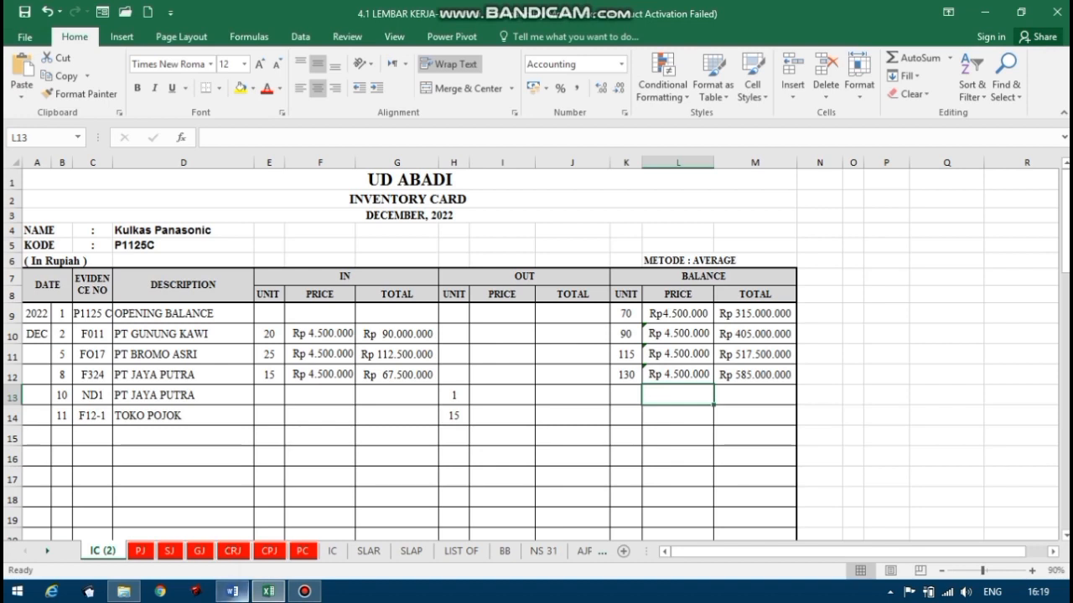
click(232, 591)
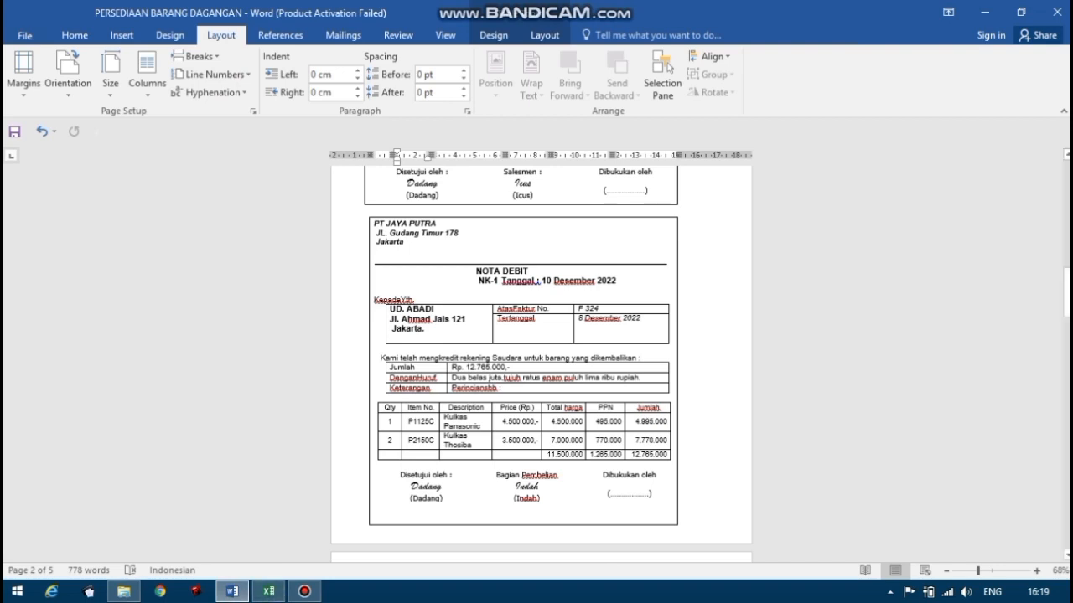
click(268, 592)
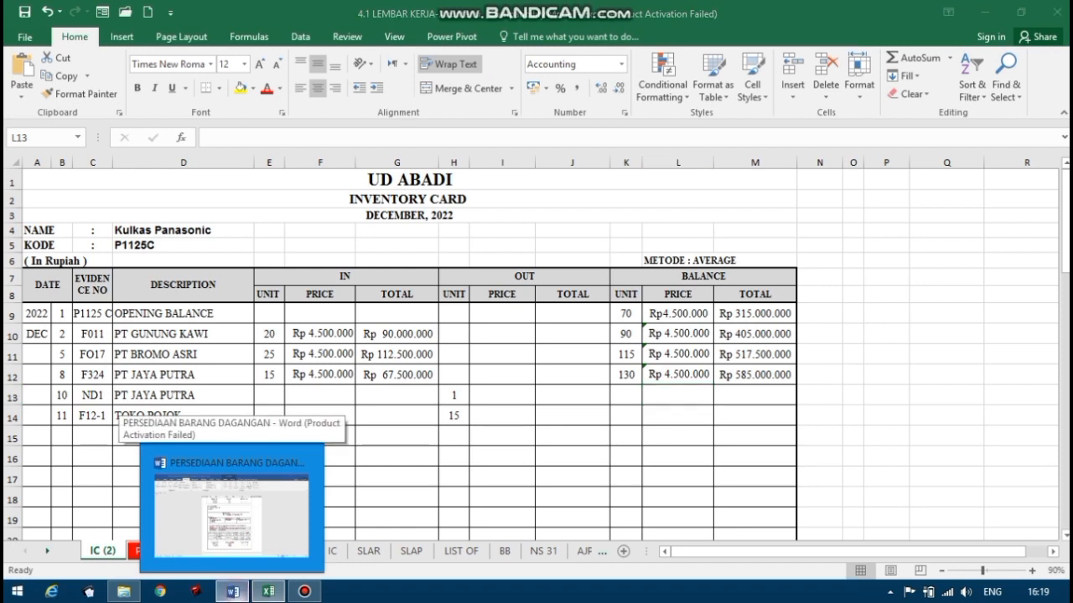
Switch to Word and change the reference number on PT JAYA PUTRA's 10 December debit note to ND-1.
click(232, 592)
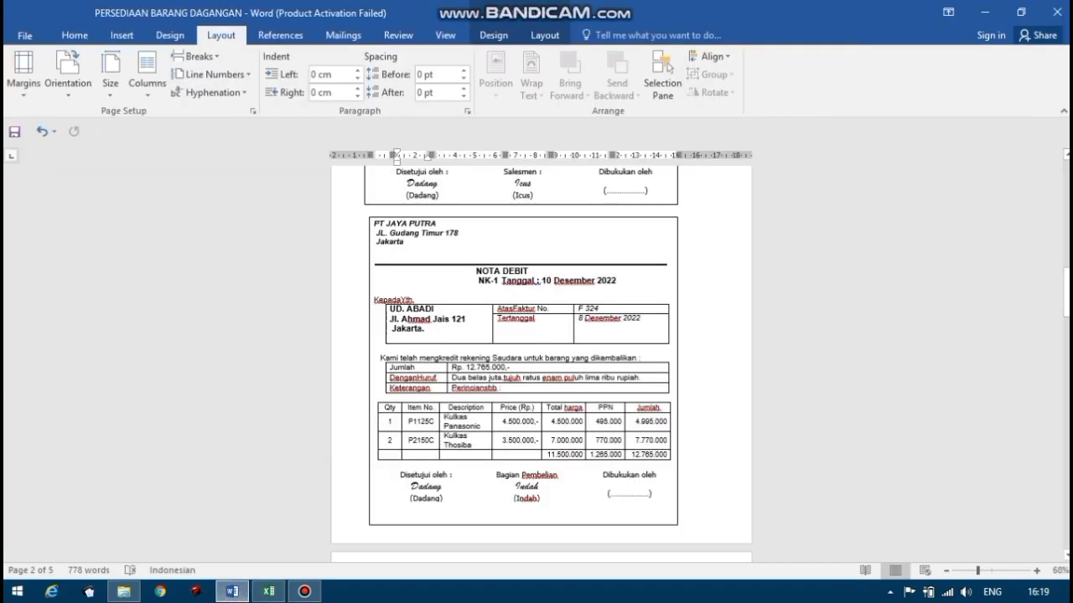
click(501, 279)
key(BackSpace)
key(BackSpace)
key(BackSpace)
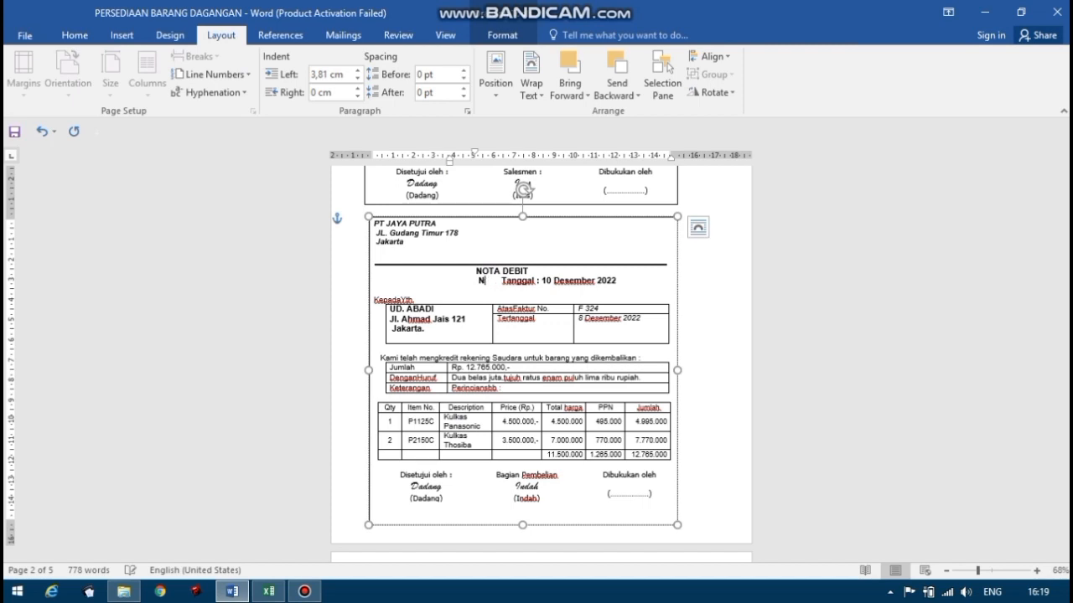
text(o-1)
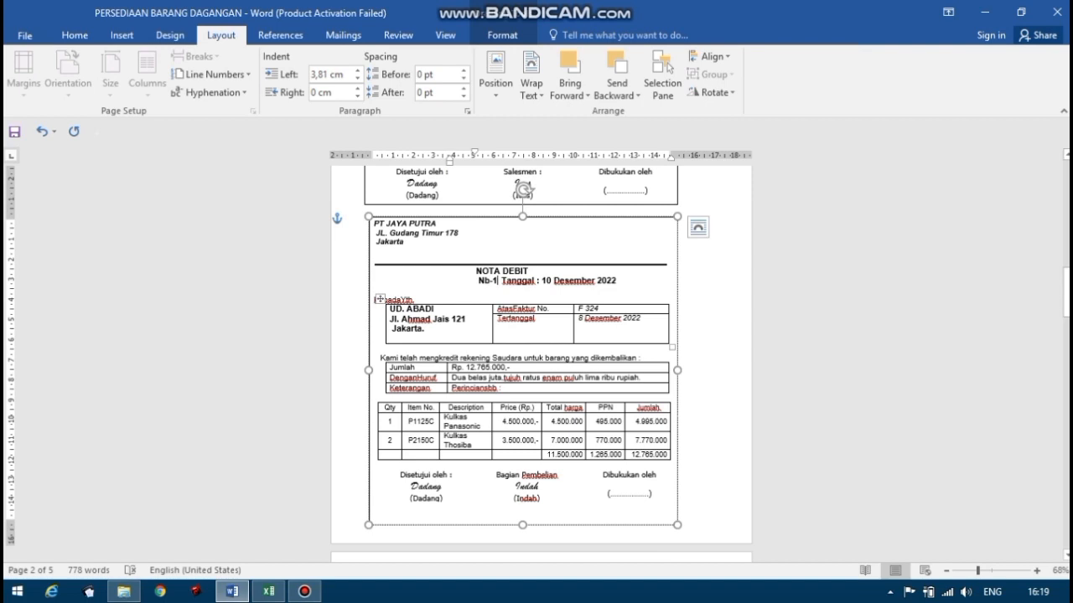
key(BackSpace)
key(BackSpace)
key(BackSpace)
key(BackSpace)
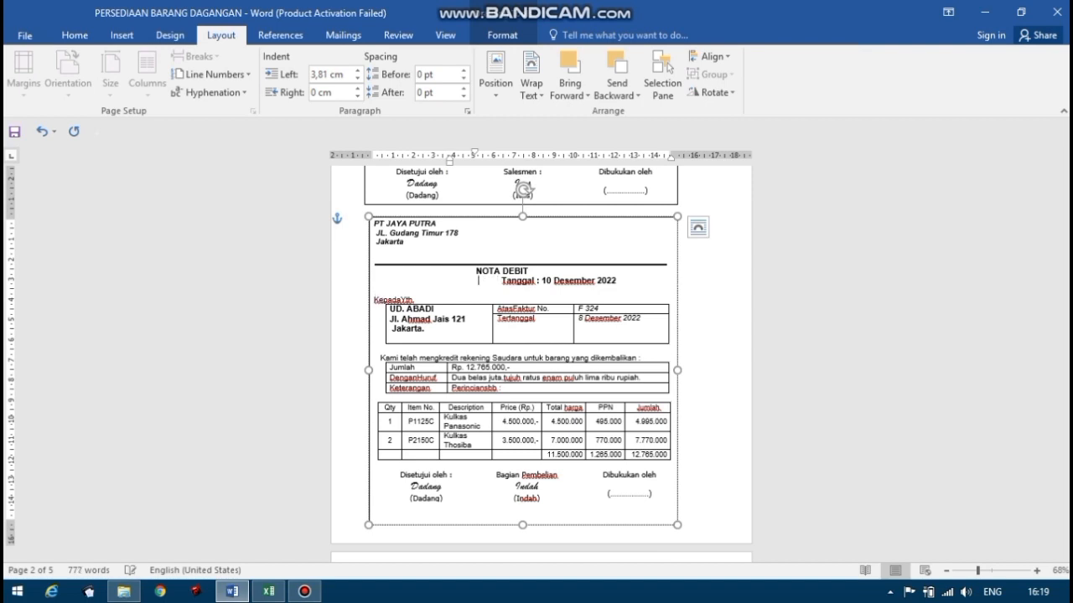
text(No)
key(BackSpace)
key(BackSpace)
text(n)
text(o)
key(BackSpace)
key(BackSpace)
text(ND-1)
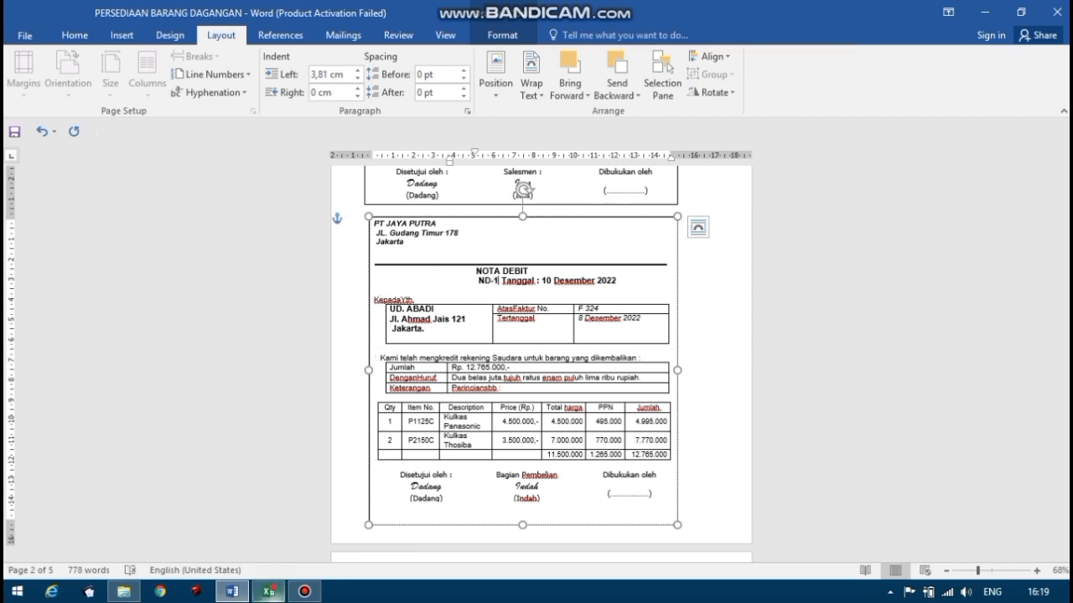
Compare the Kulkas Panasonic quantity on PT JAYA PUTRA's debit note in Word with the out unit in H13 in Excel.
click(269, 592)
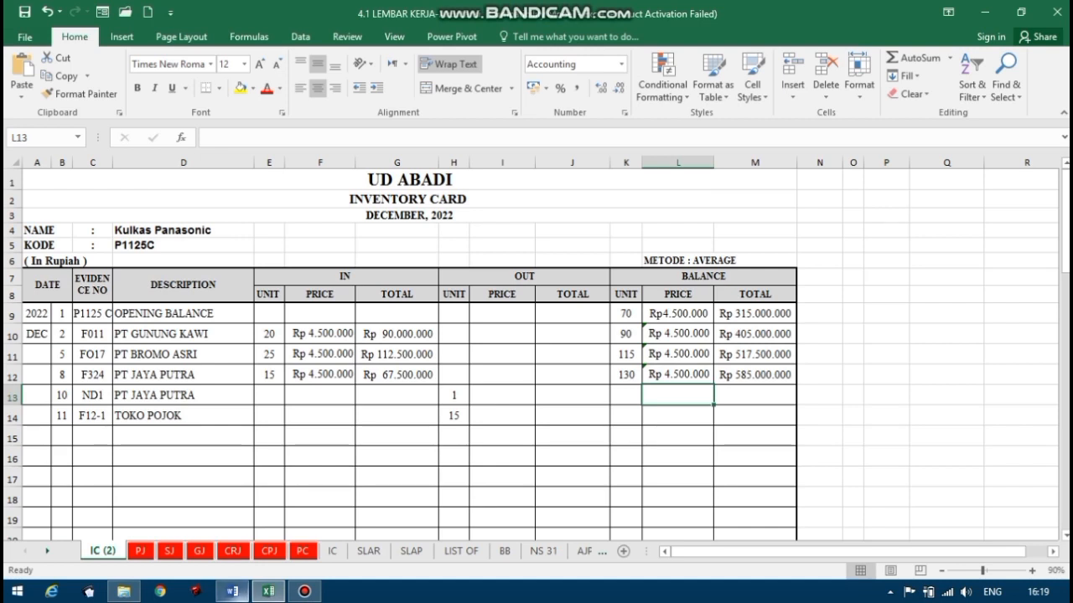
mouse_move(232, 592)
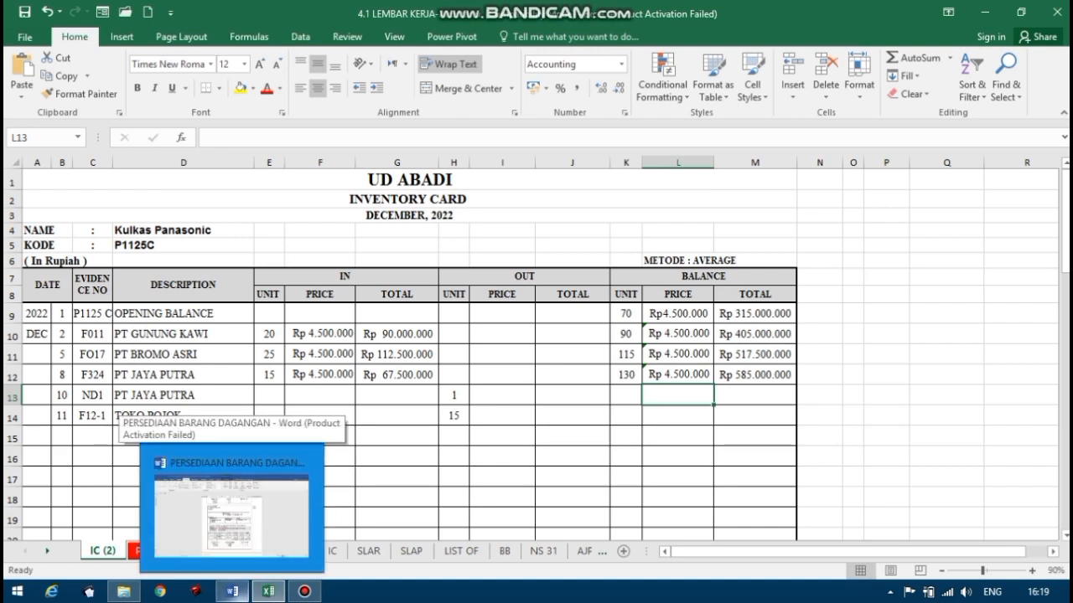
click(231, 515)
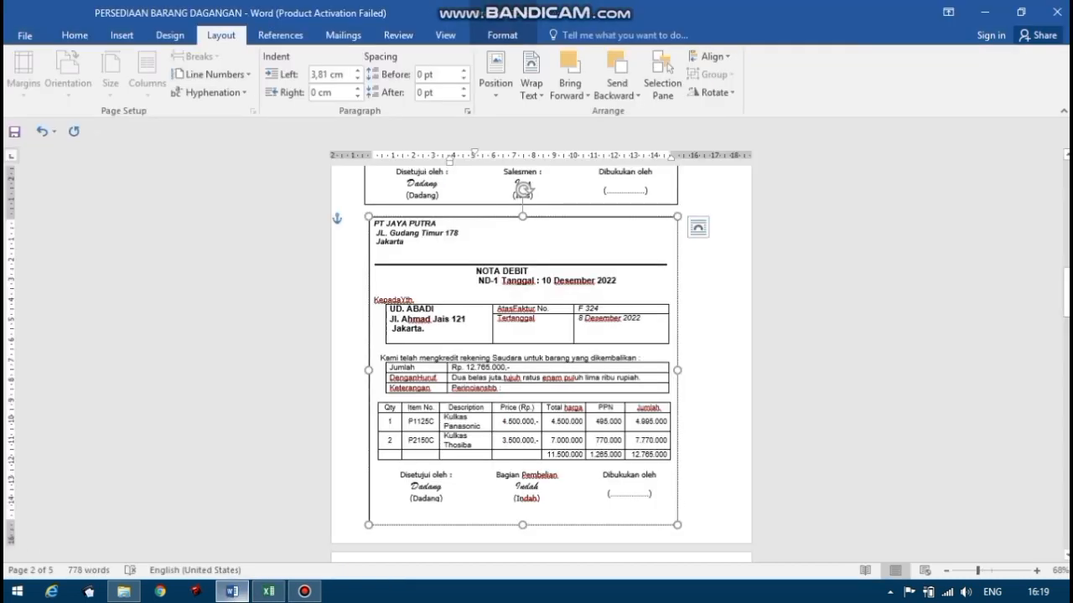
click(269, 592)
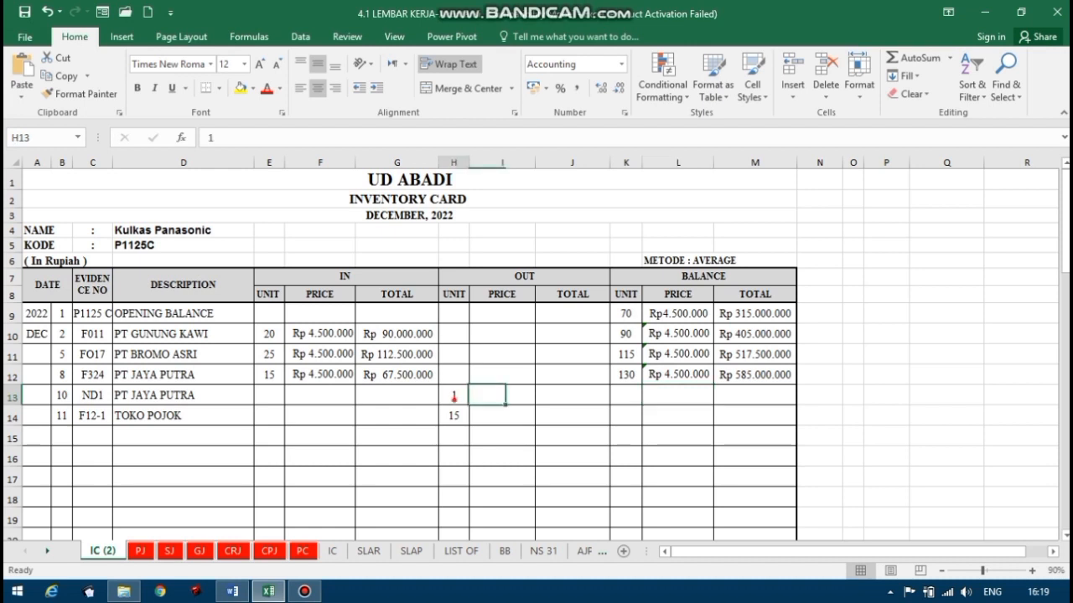
click(453, 395)
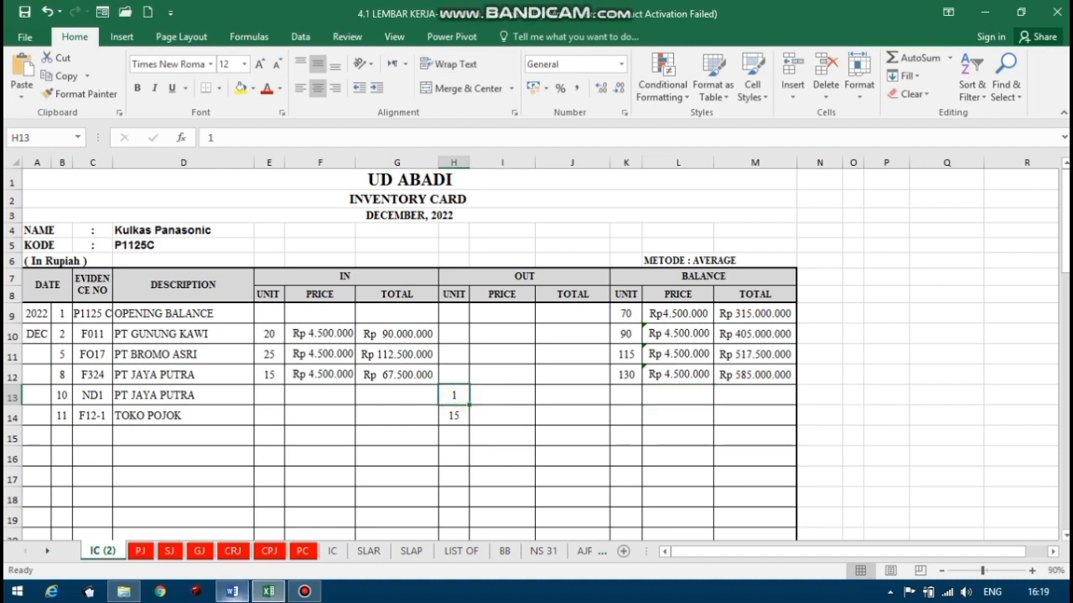
click(232, 592)
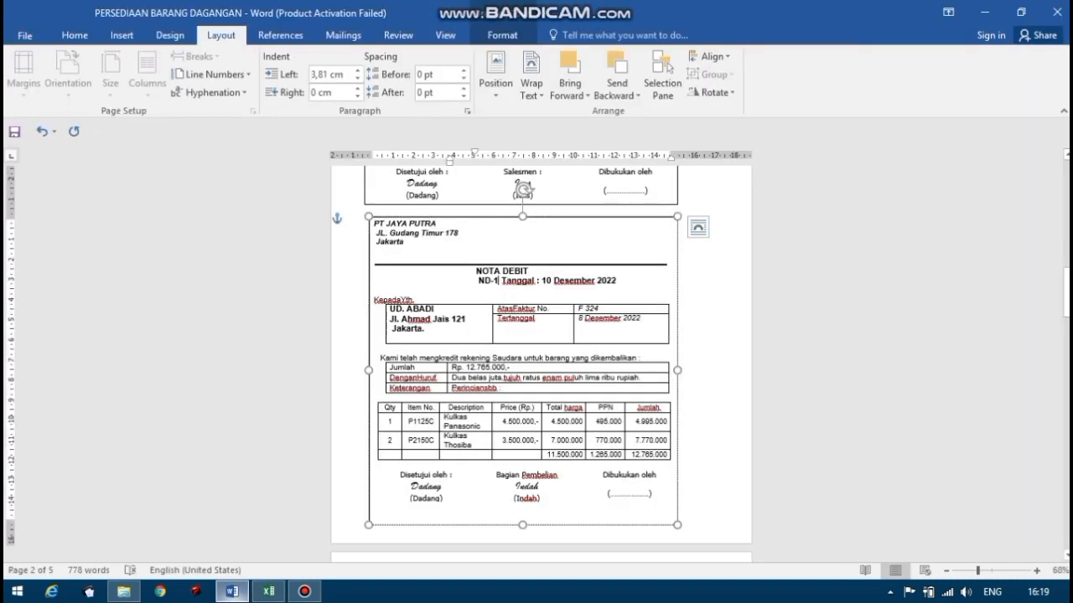
click(268, 591)
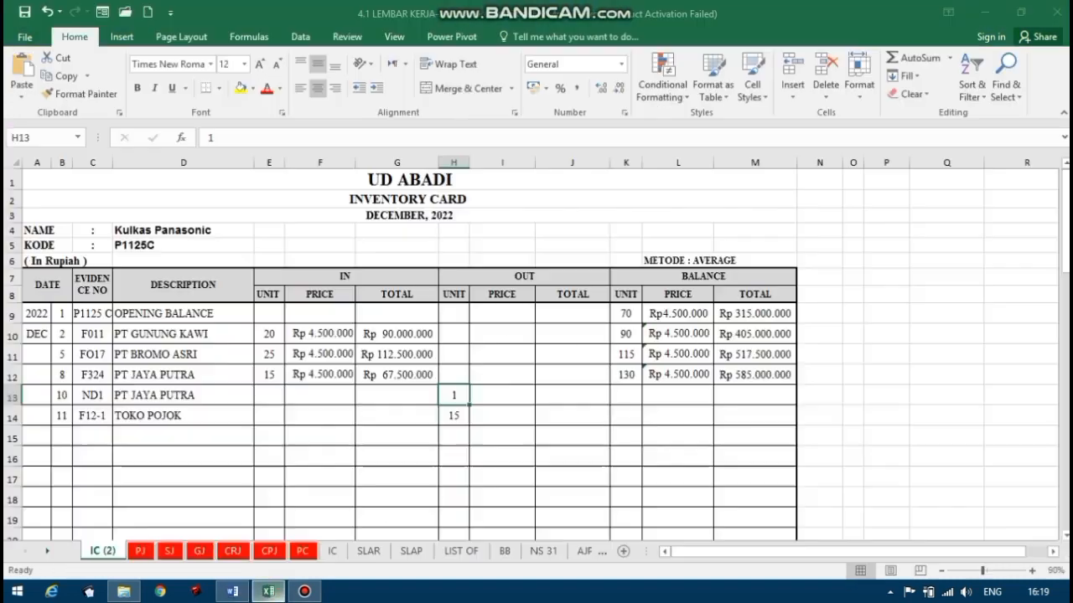
Enter 4500000 from the debit note as the out price for the 10 December PT JAYA PUTRA return in I13.
click(498, 391)
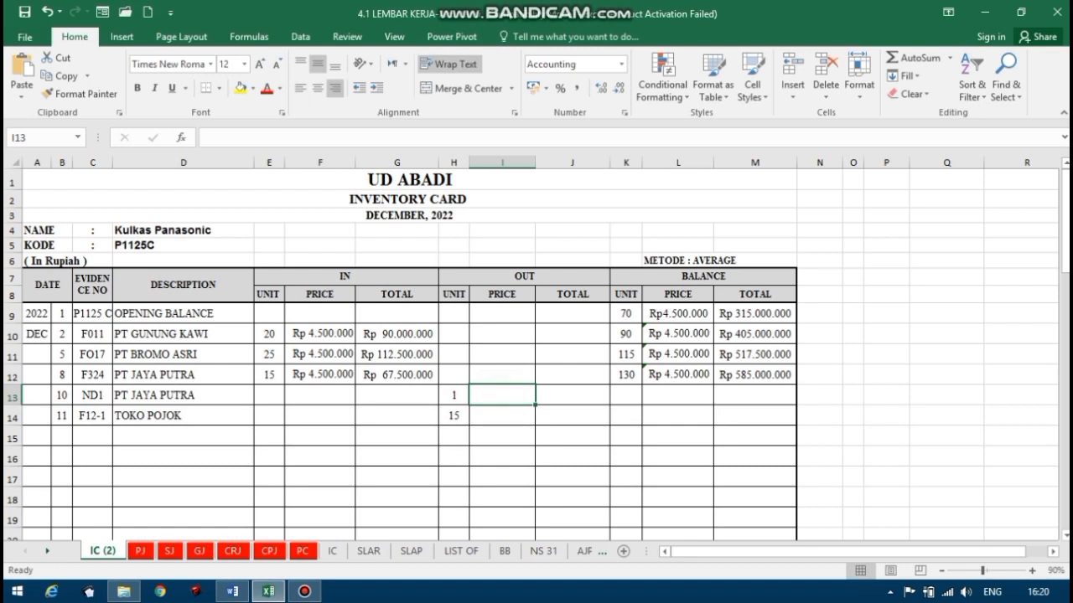
click(233, 592)
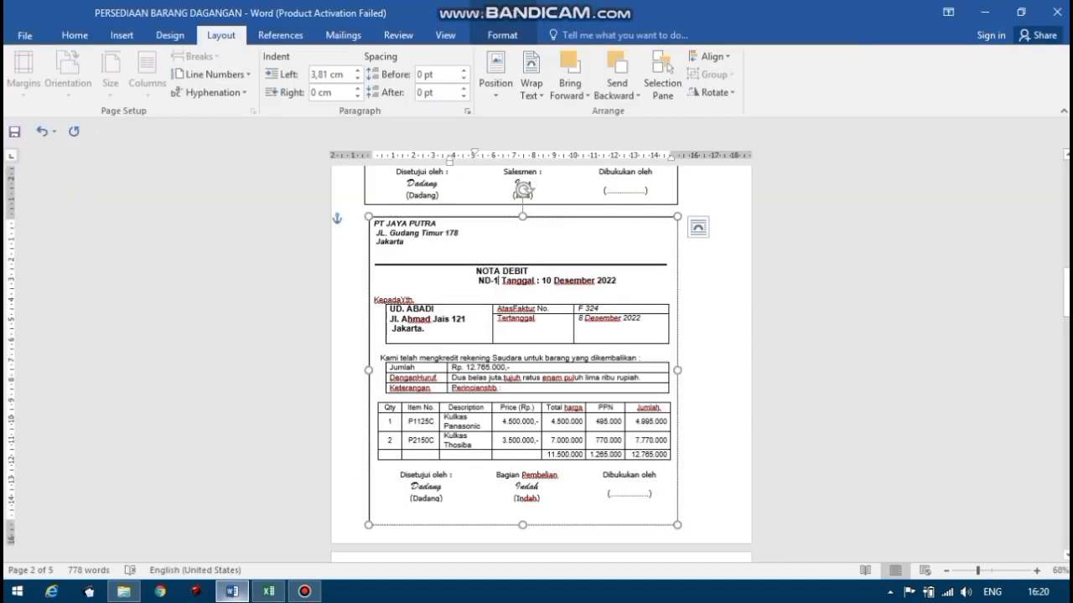
click(268, 591)
text(4500000)
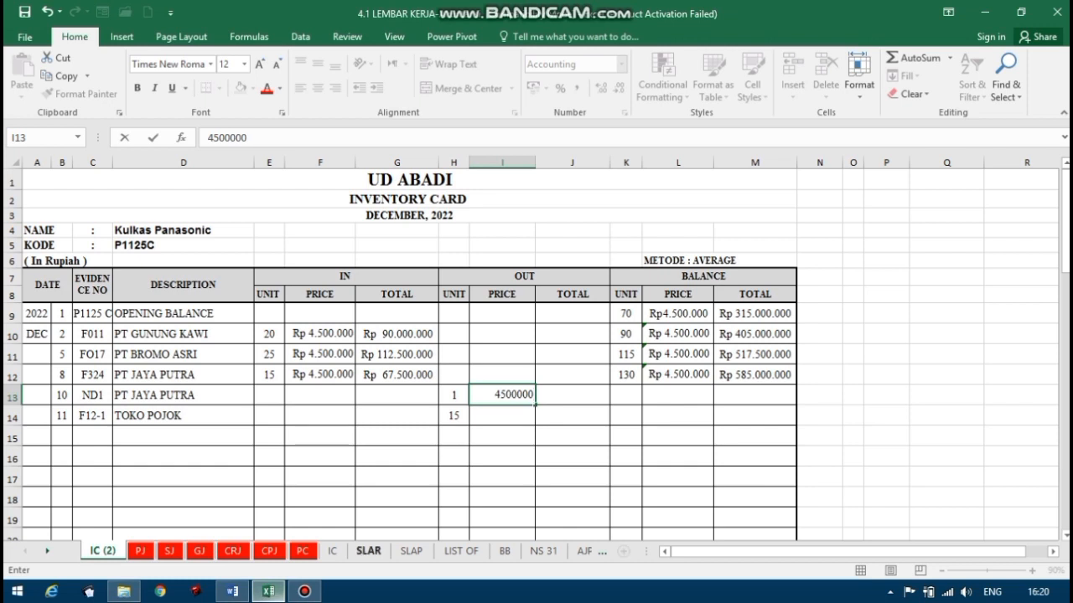
Calculate the return's out total in J13 with the formula =H13*I13 and widen column I to fit its price.
click(562, 397)
text(=)
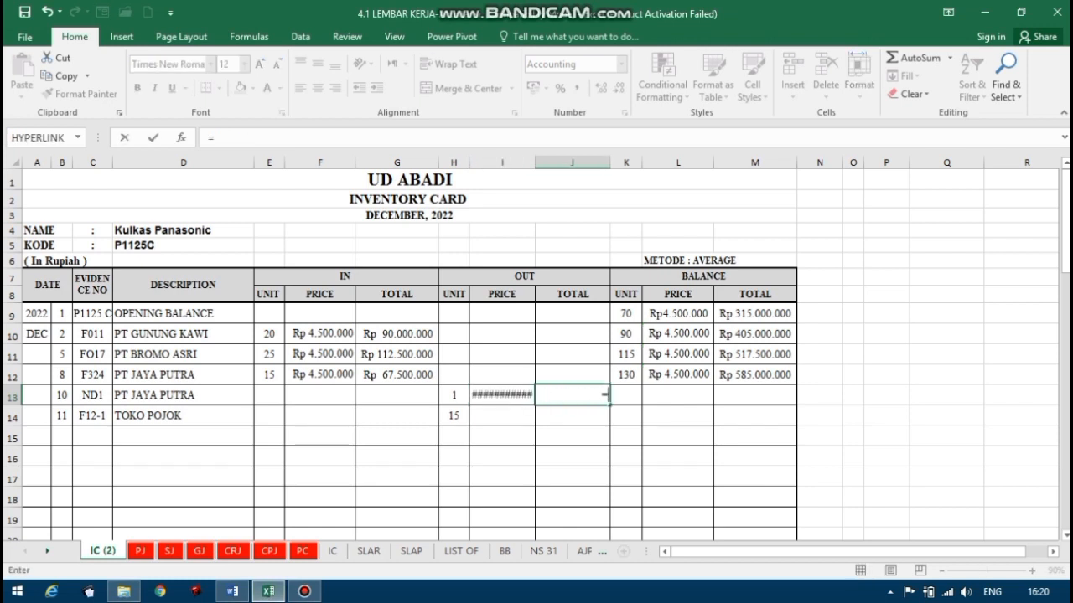
click(453, 398)
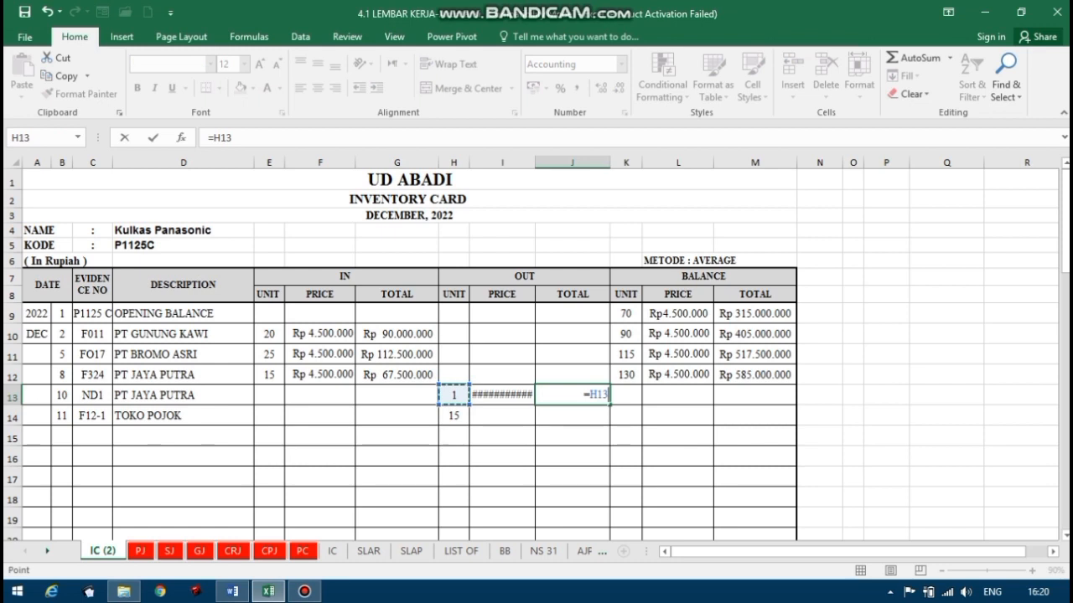
text(*)
click(516, 394)
key(Return)
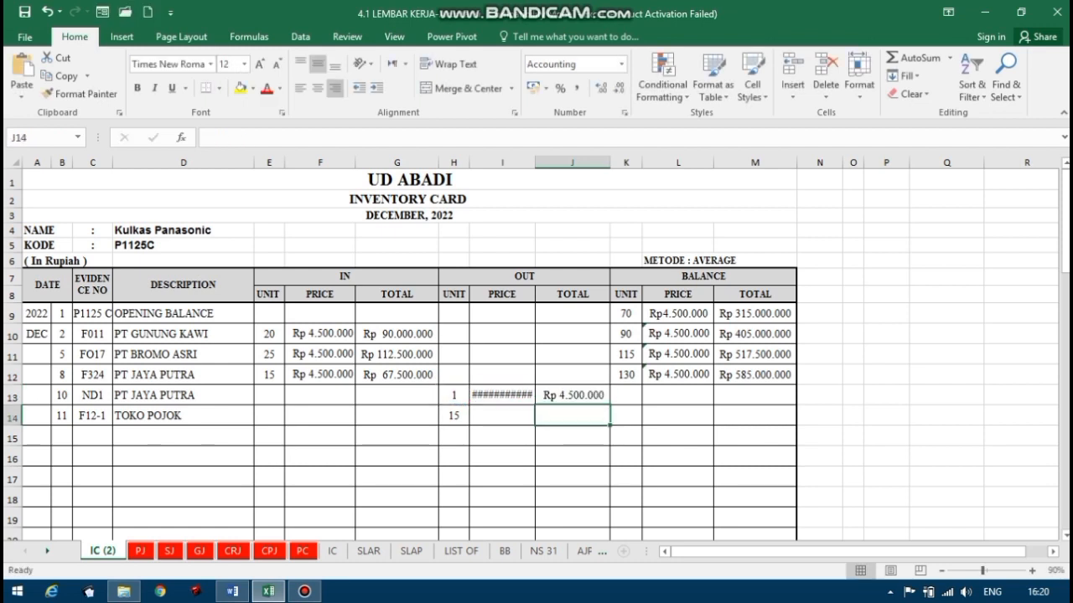
drag(535, 162, 543, 162)
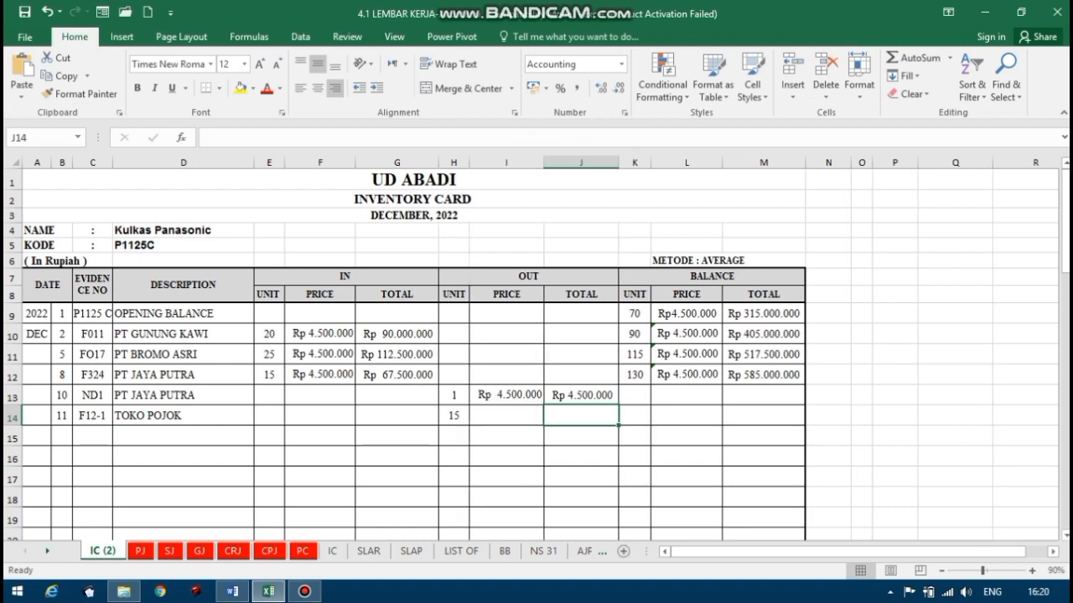
Calculate the balance units for the 10 December PT JAYA PUTRA return in K13 with the formula =K12-H13.
click(643, 400)
text(=)
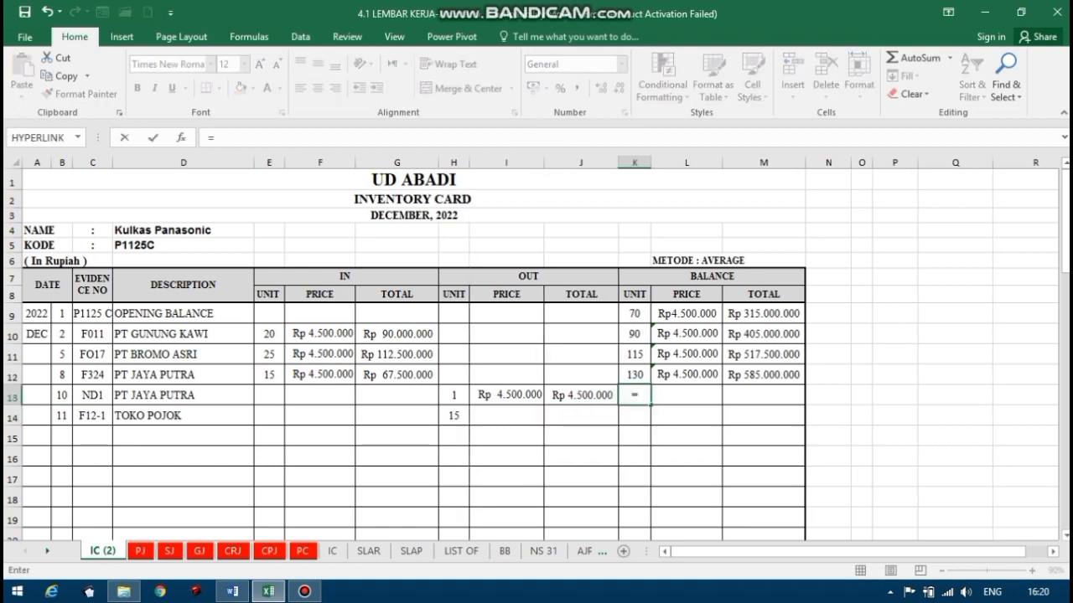
key(Up)
text(-)
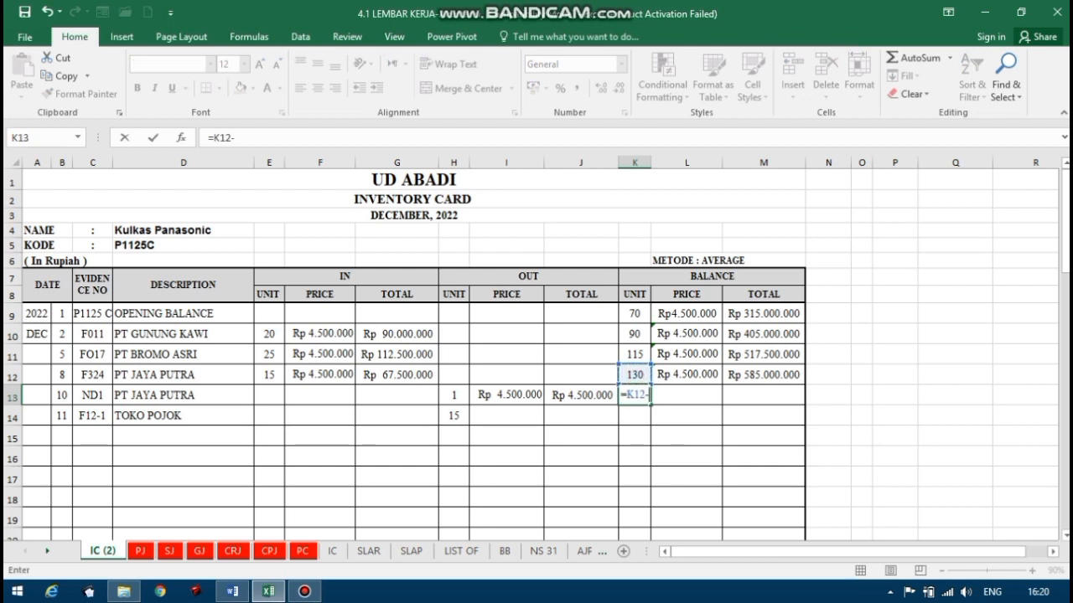
click(455, 393)
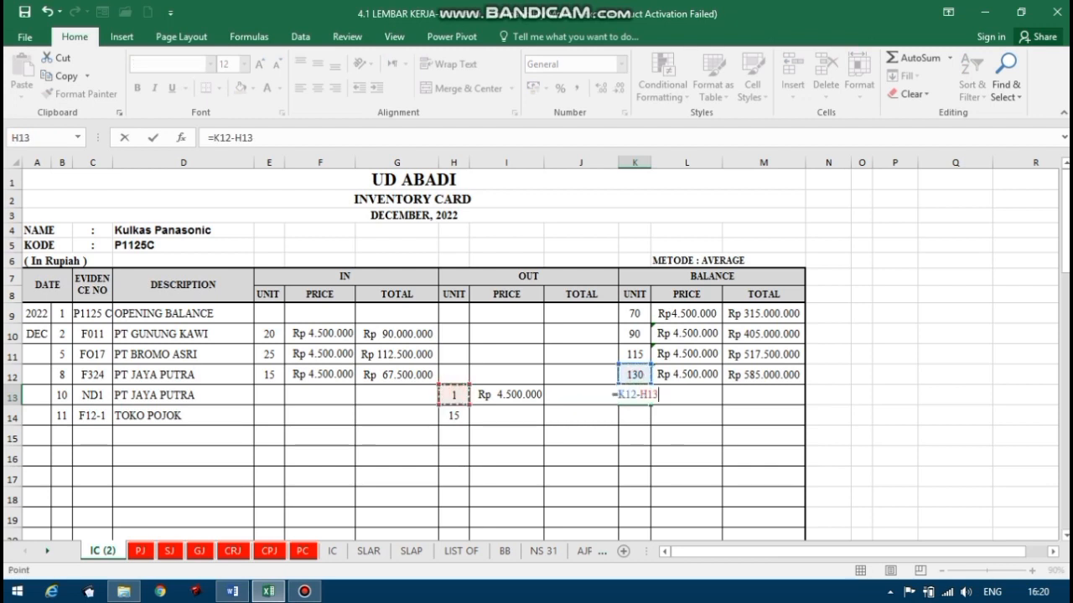
key(Return)
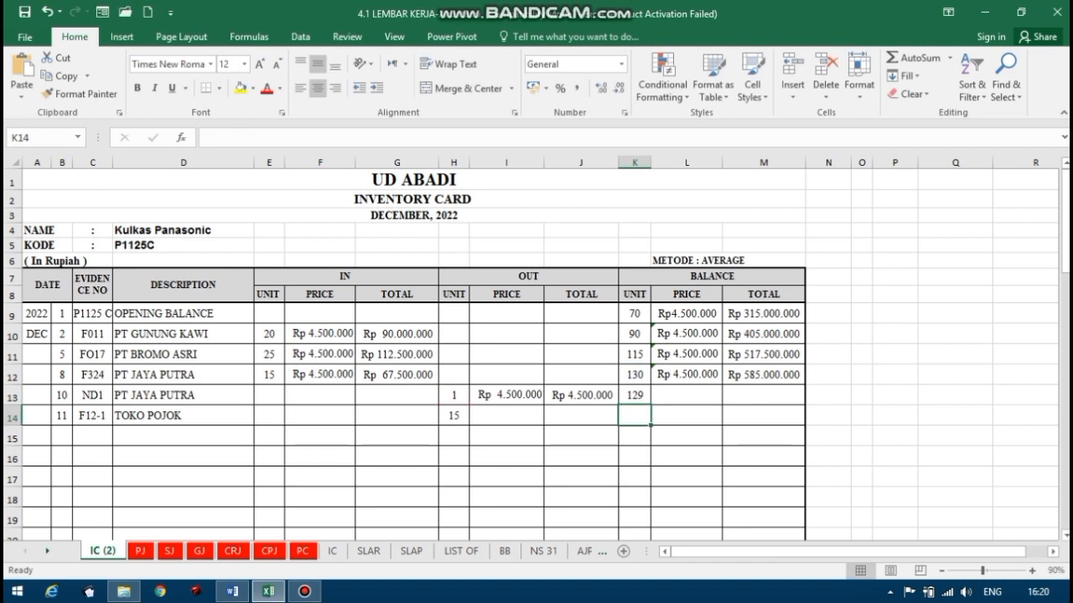
Calculate the balance total for the 10 December PT JAYA PUTRA return in M13 with the formula =M12-J13.
click(681, 394)
click(747, 394)
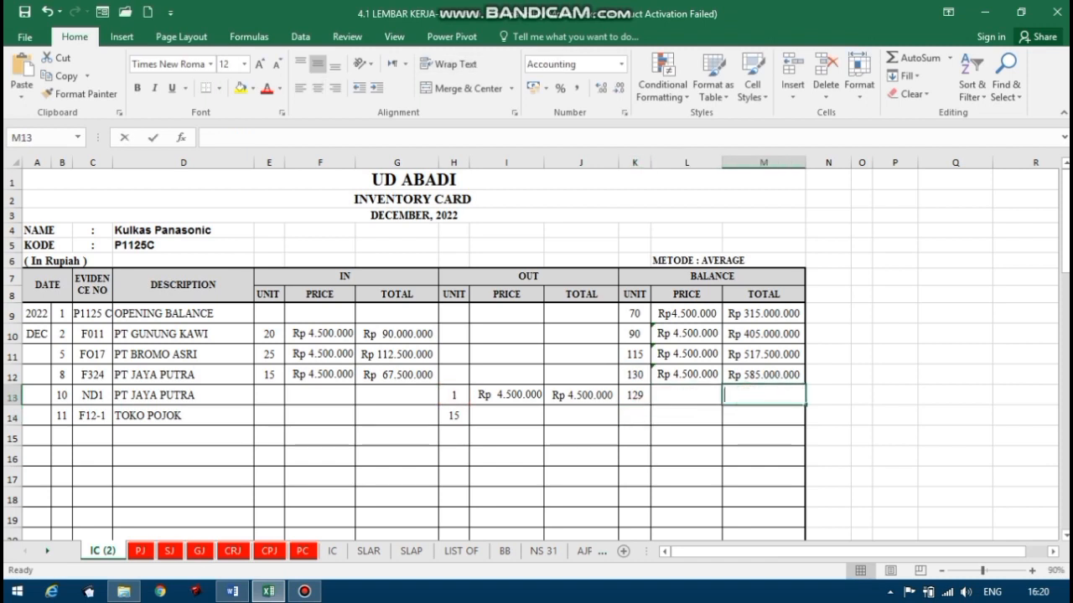
text(=)
click(764, 375)
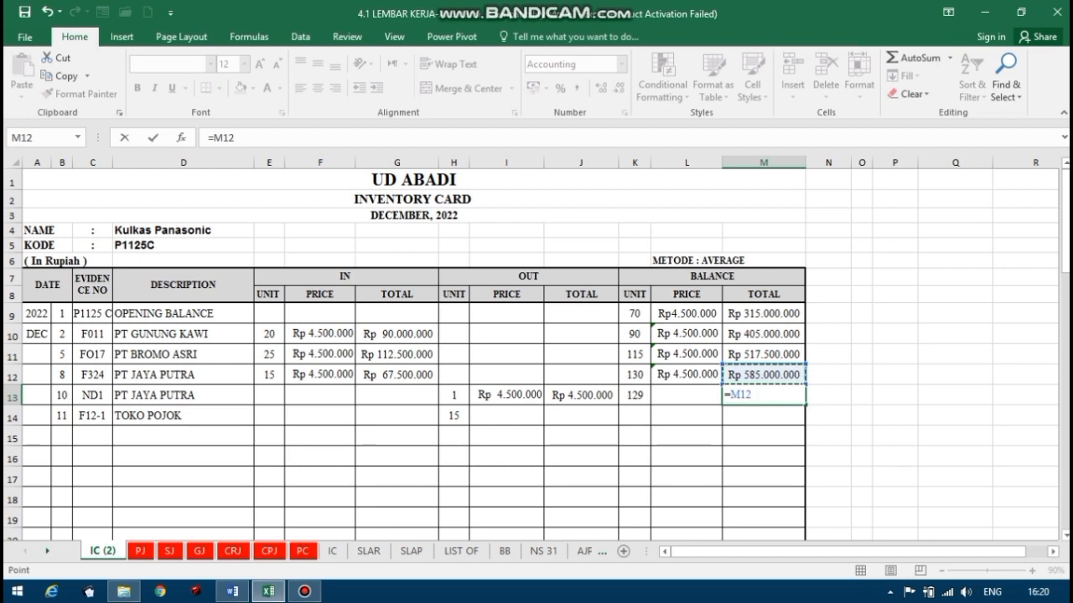
text(-)
click(581, 395)
key(Return)
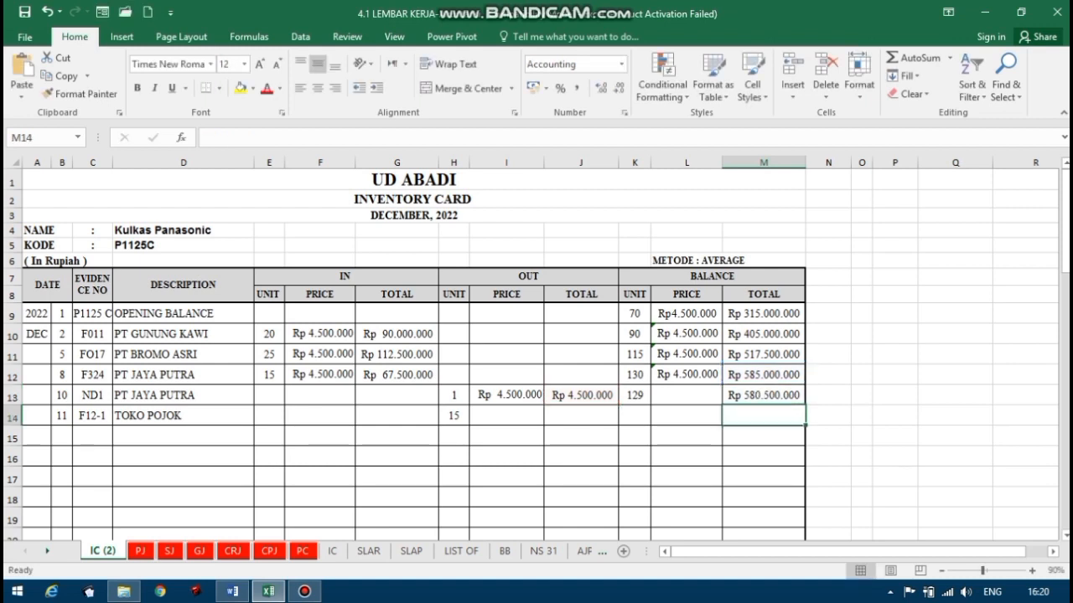
Calculate the average balance price for the 10 December PT JAYA PUTRA return in L13 with the formula =M13/K13.
click(687, 396)
text(=)
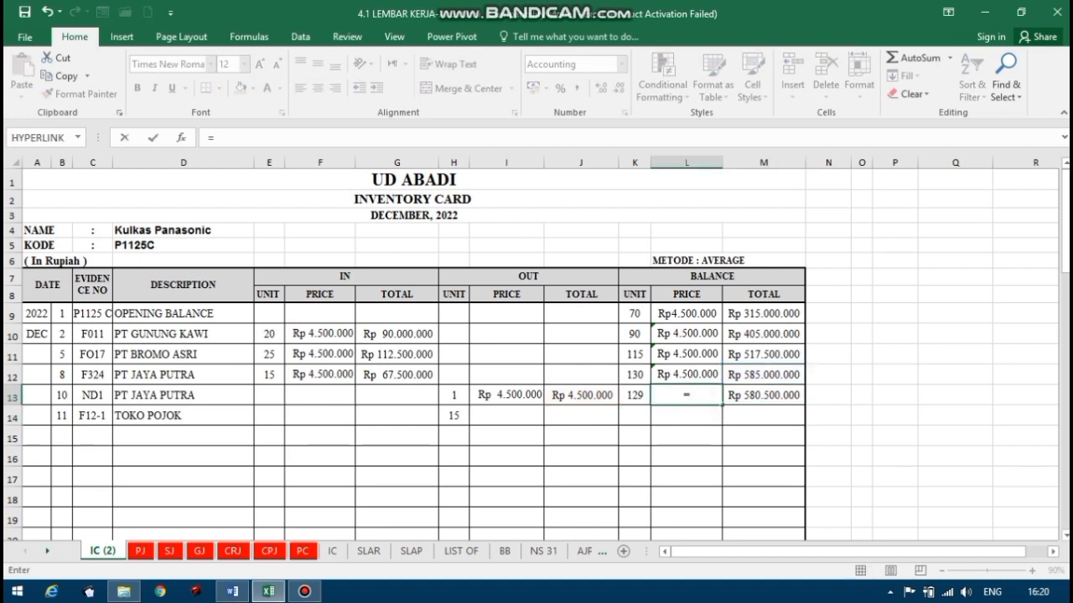
click(747, 394)
text(/)
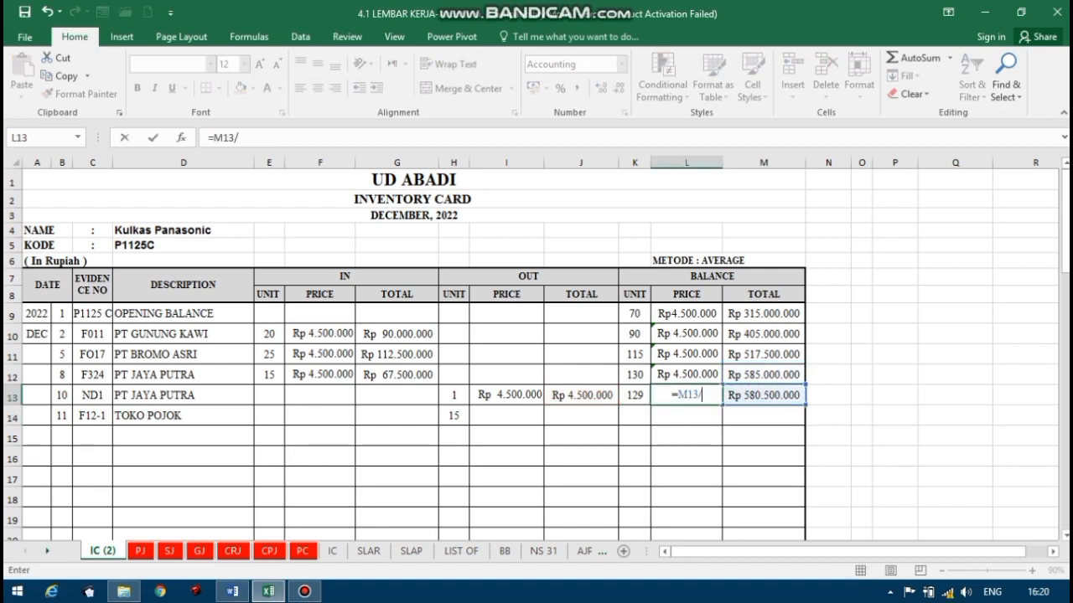
click(634, 410)
click(635, 394)
key(Return)
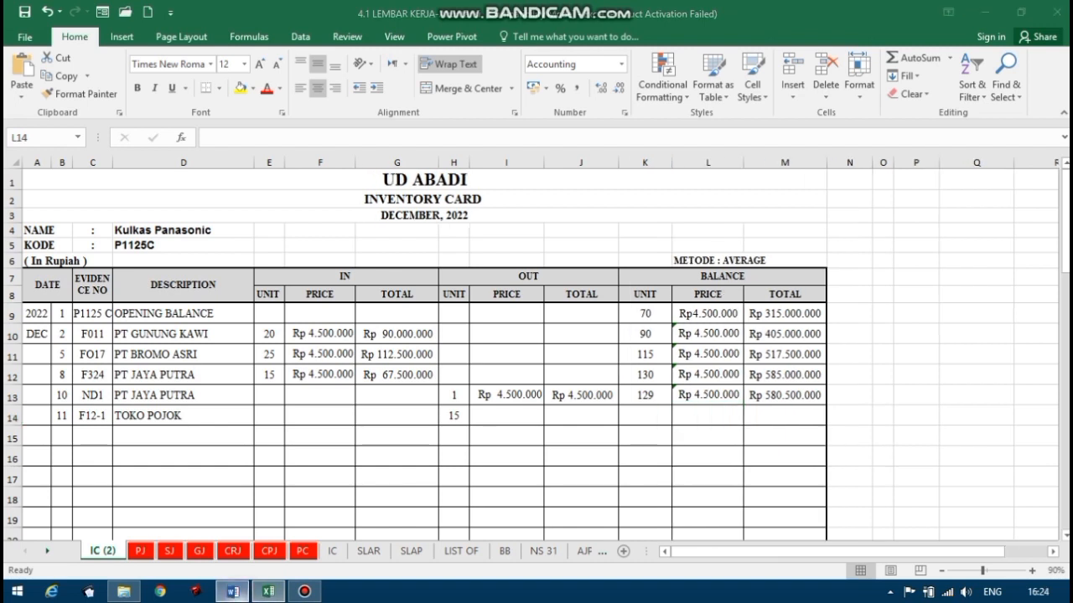
Compare the 11 December Toko Pojok sales invoice in Word with the TOKO POJOK entry in row 14 in Excel.
click(232, 592)
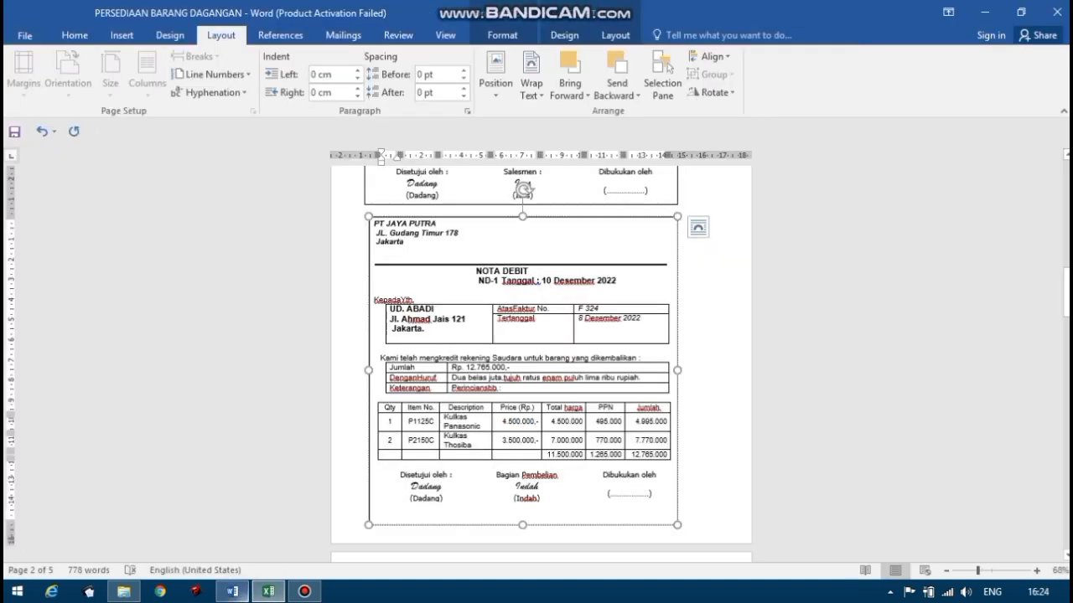
drag(1068, 295, 1069, 334)
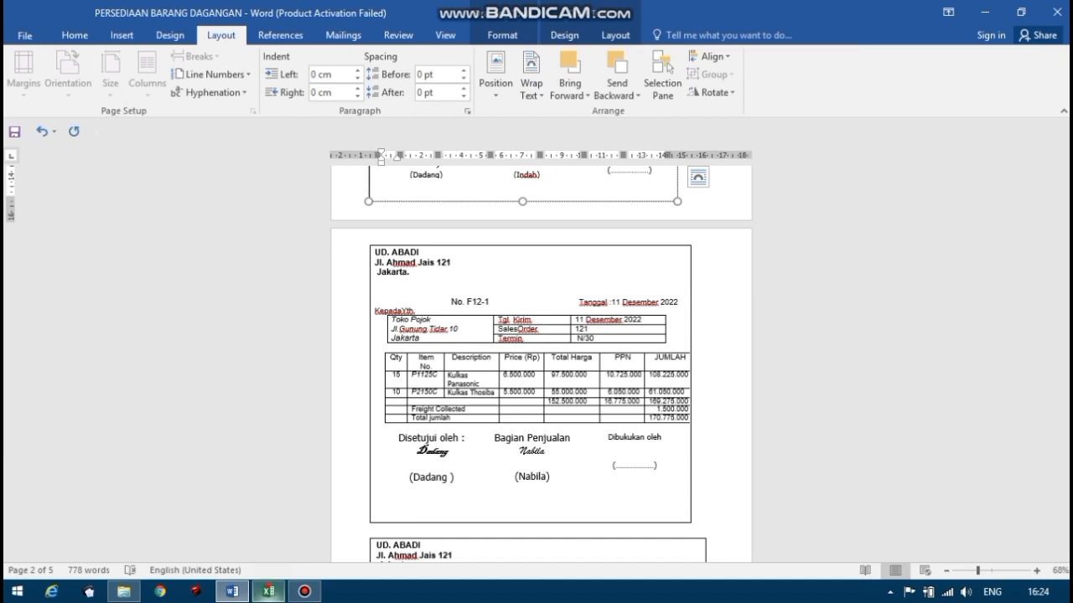
click(268, 591)
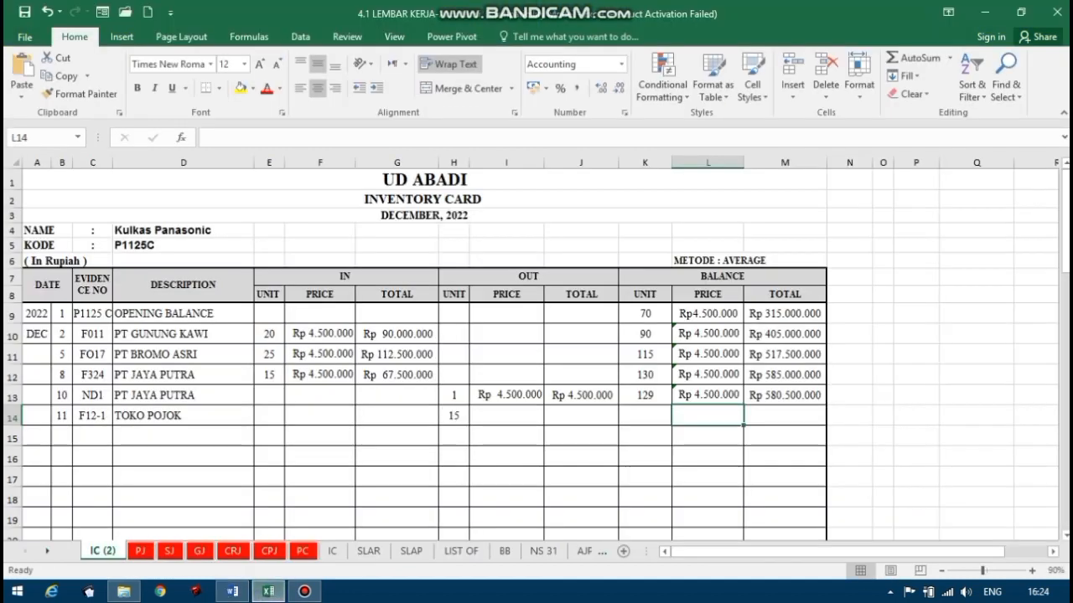
click(62, 416)
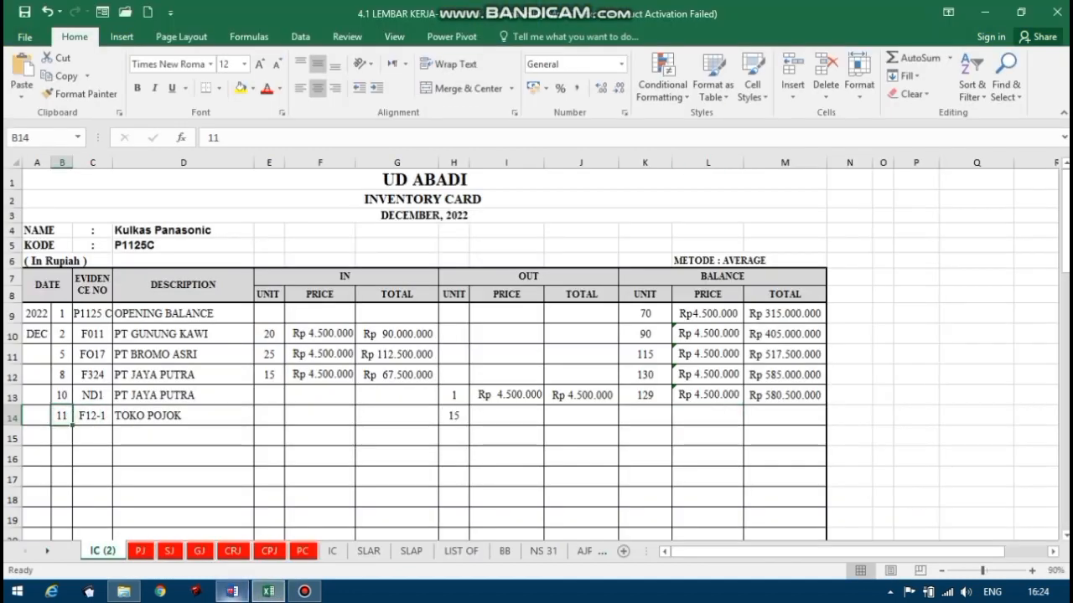
click(232, 591)
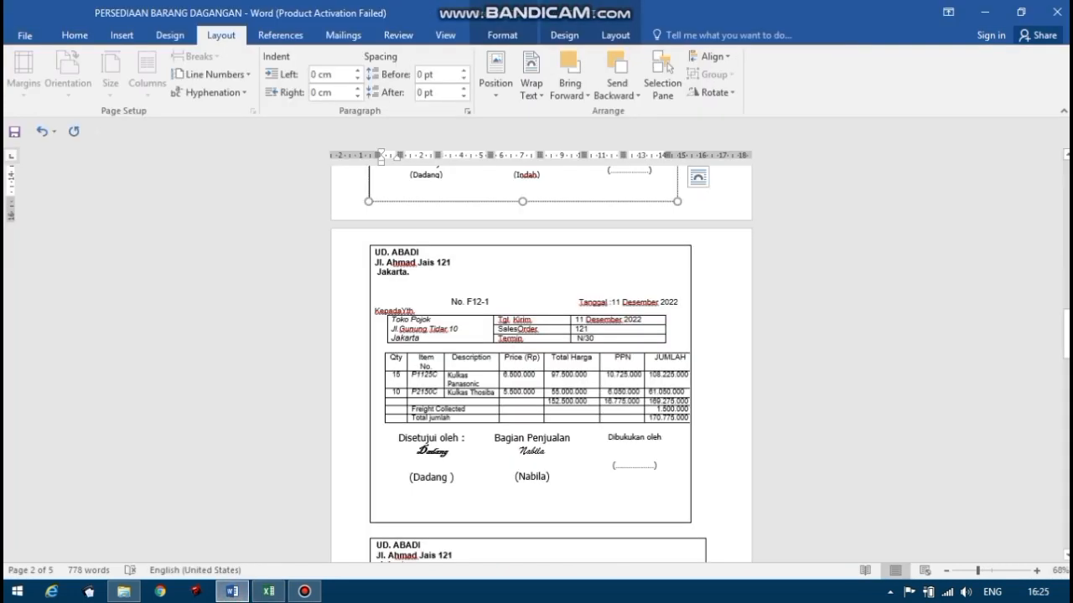
click(268, 591)
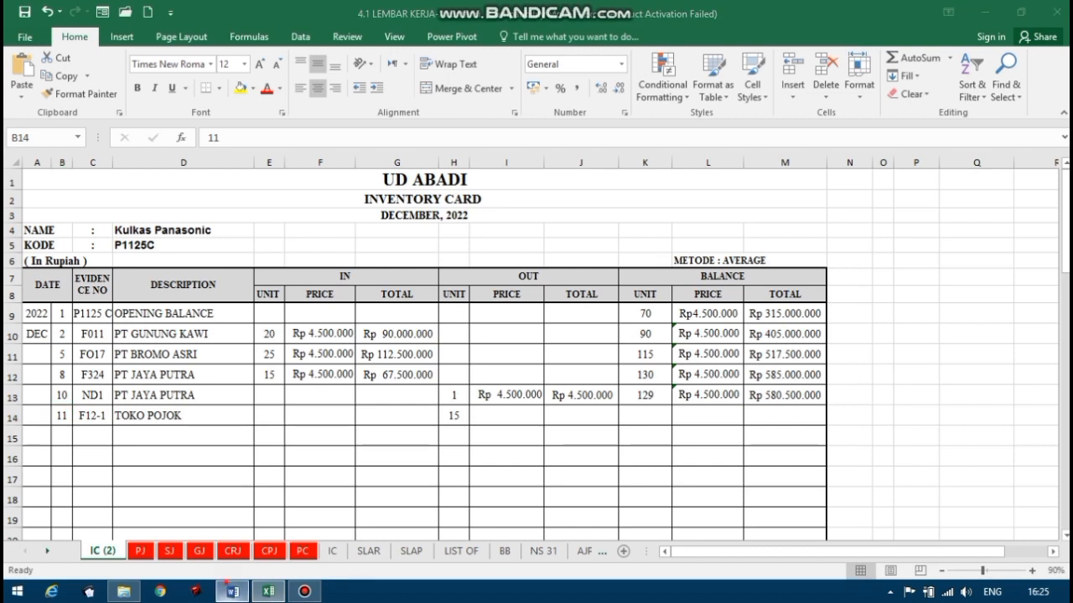
Check the customer name and P1125C quantity on sales invoice F12-1 in Word against the TOKO POJOK description and out units in Excel.
click(233, 591)
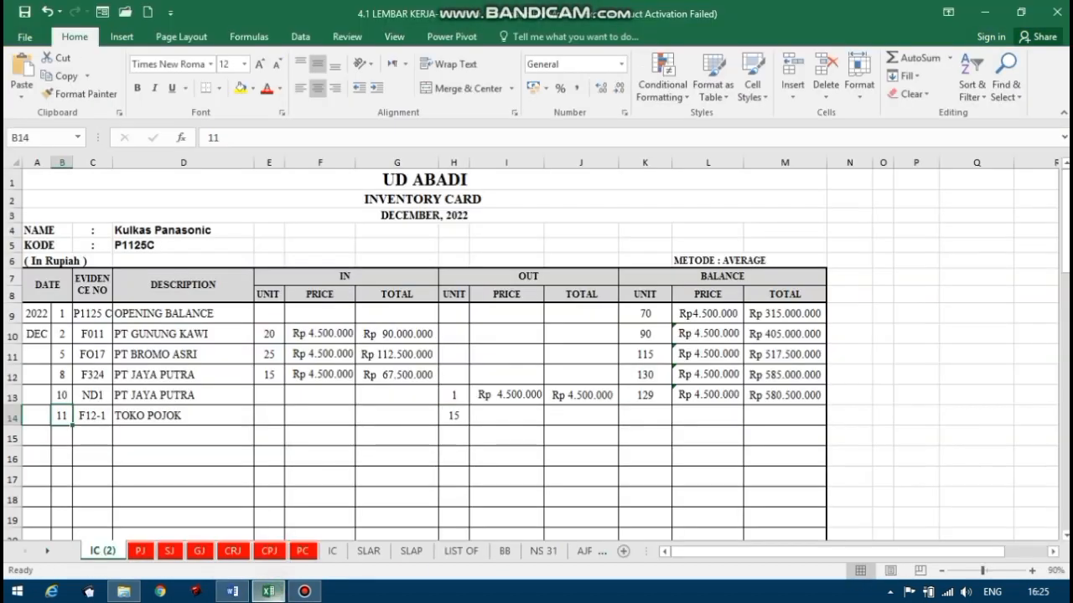
click(268, 592)
click(182, 419)
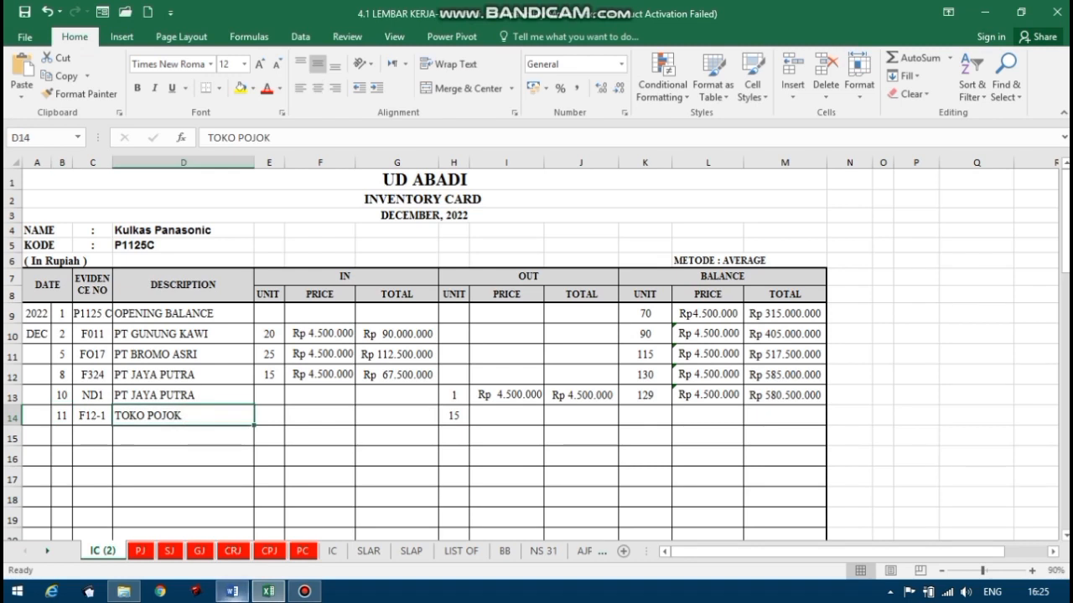
click(232, 592)
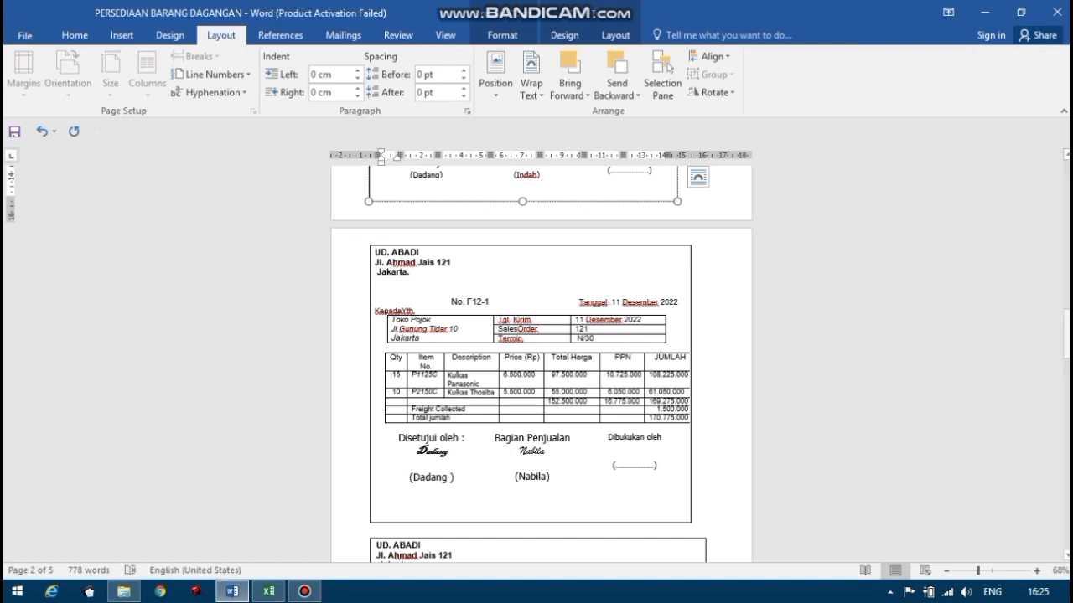
click(268, 591)
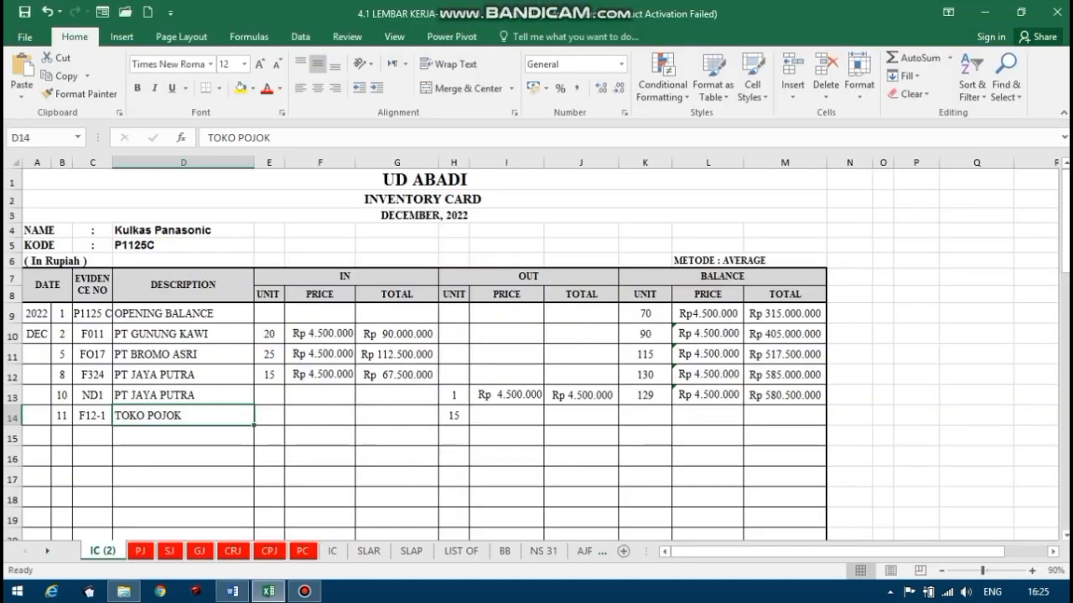
click(454, 416)
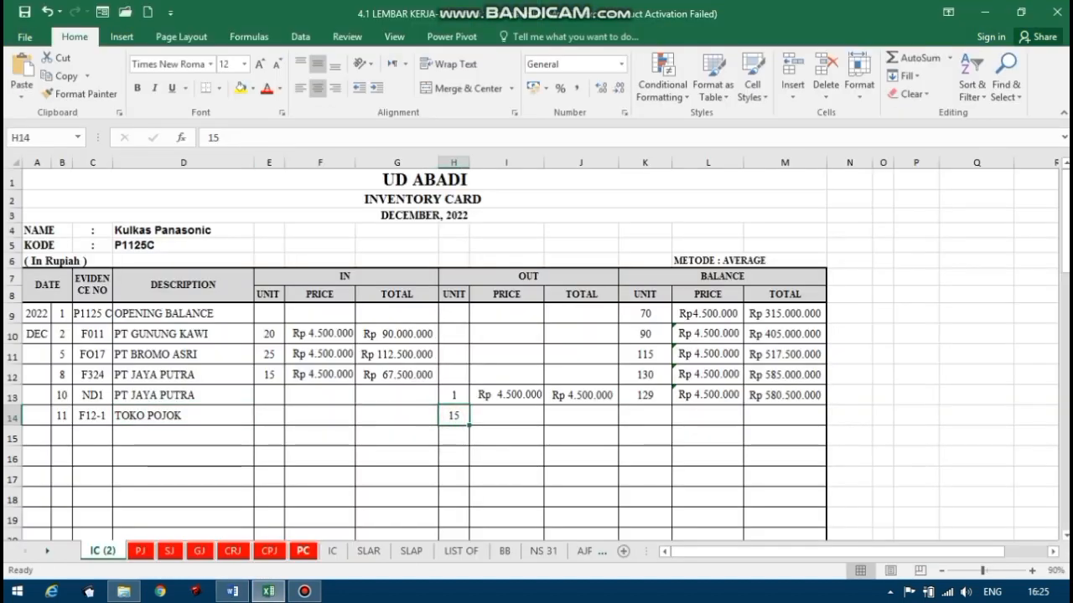
click(232, 592)
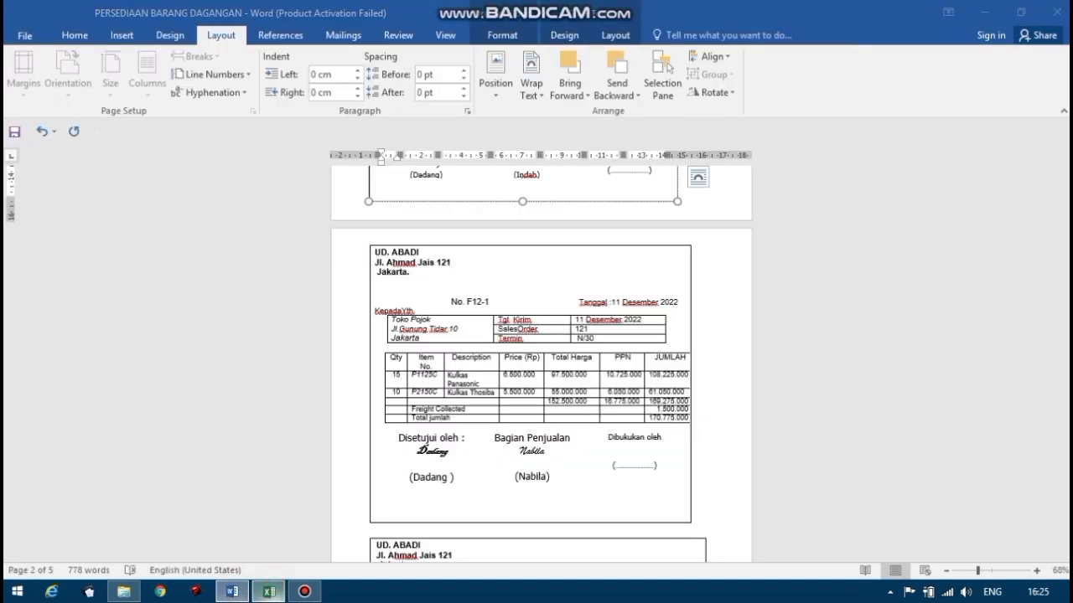
click(269, 592)
Set the out price for the 11 December TOKO POJOK sale in I14 with the formula =L13.
click(524, 415)
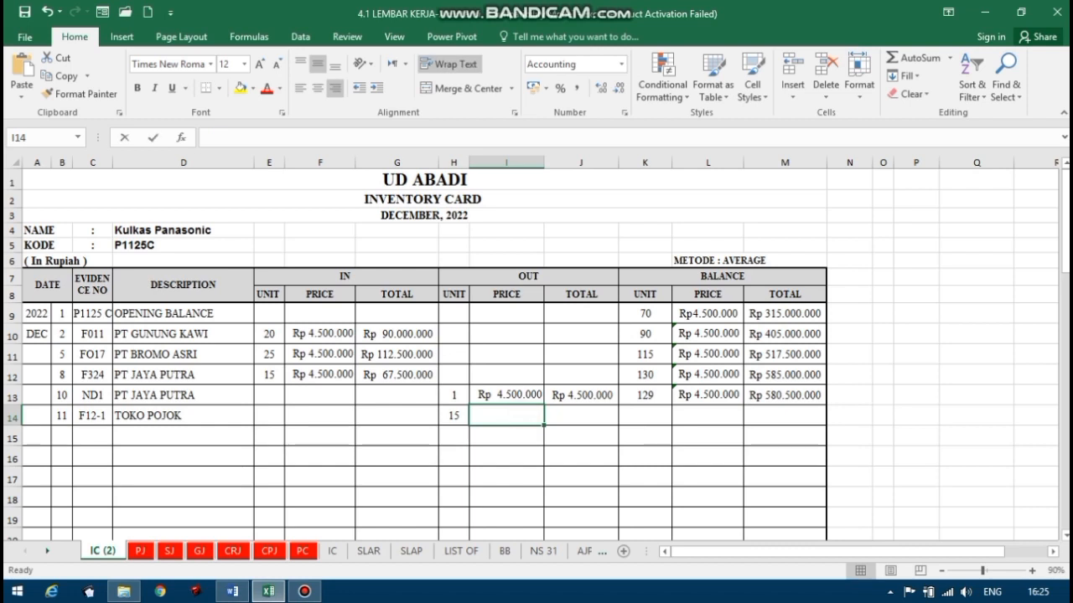
text(=)
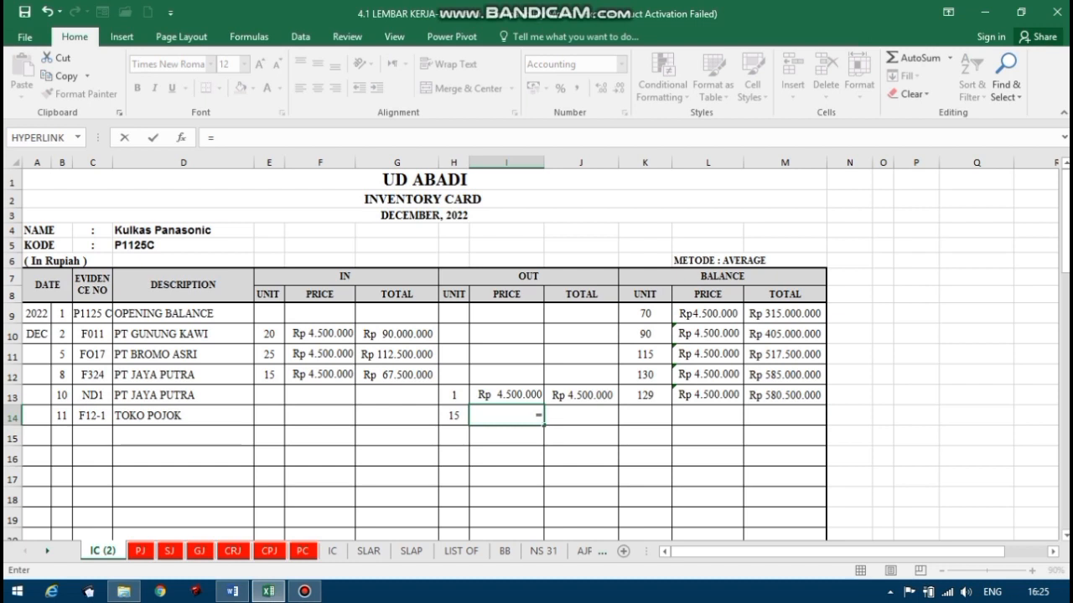
click(700, 397)
key(Return)
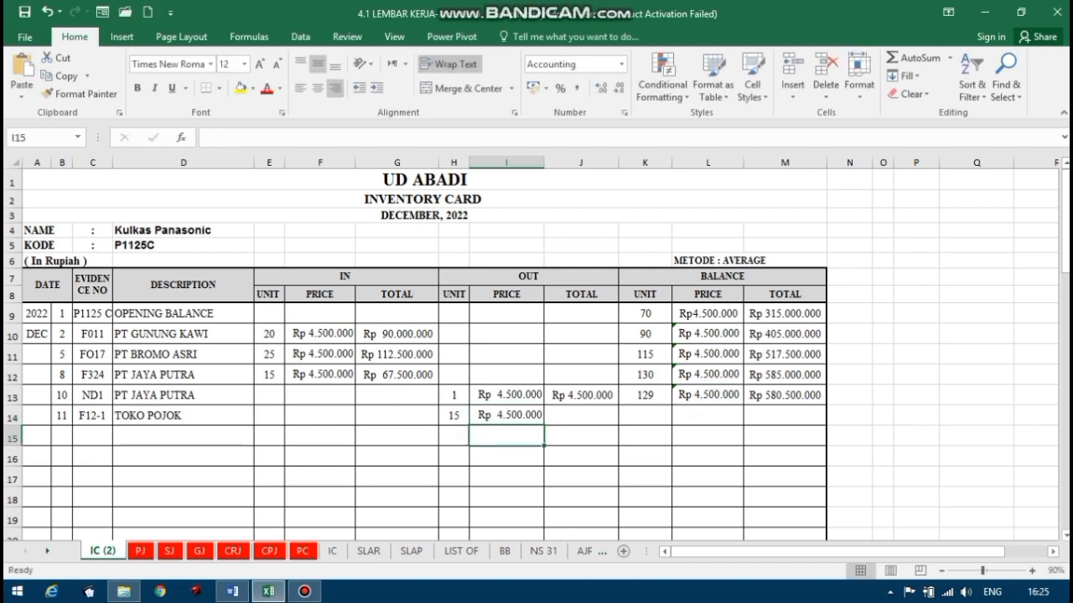
Calculate the out total for the 11 December TOKO POJOK sale in J14 with the formula =H14*I14.
click(590, 412)
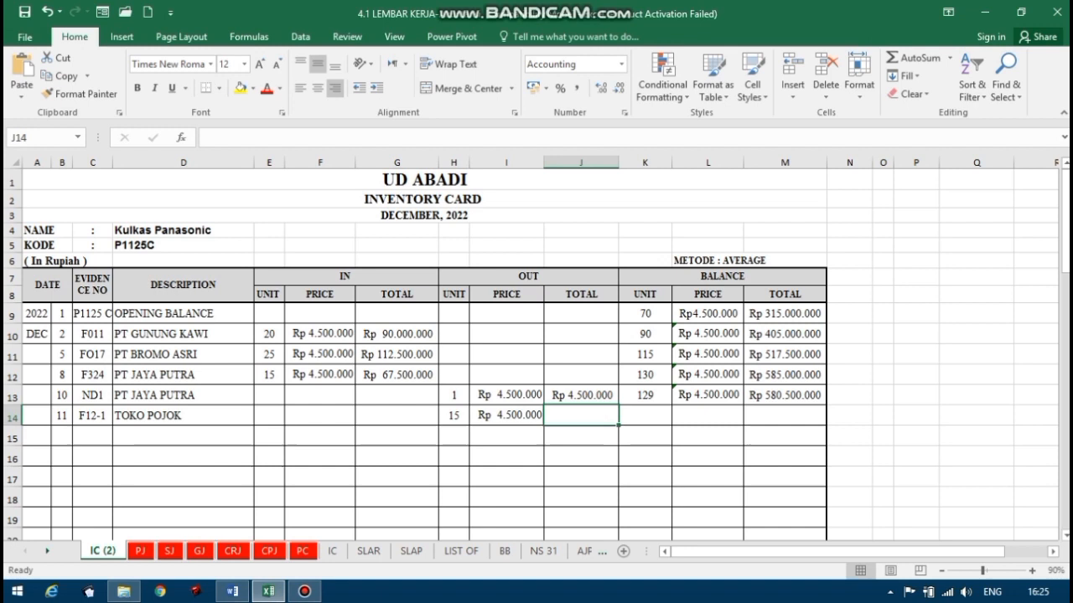
text(=)
click(453, 414)
text(*)
click(494, 414)
key(Return)
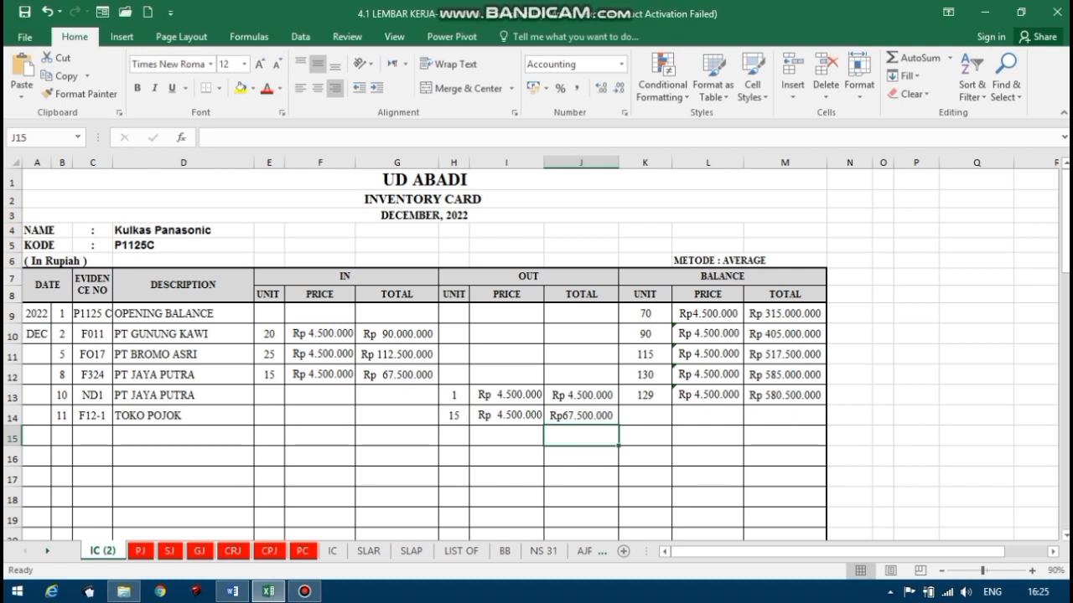
Calculate the balance units for the 11 December TOKO POJOK sale in K14 with the formula =K13-H14.
click(650, 414)
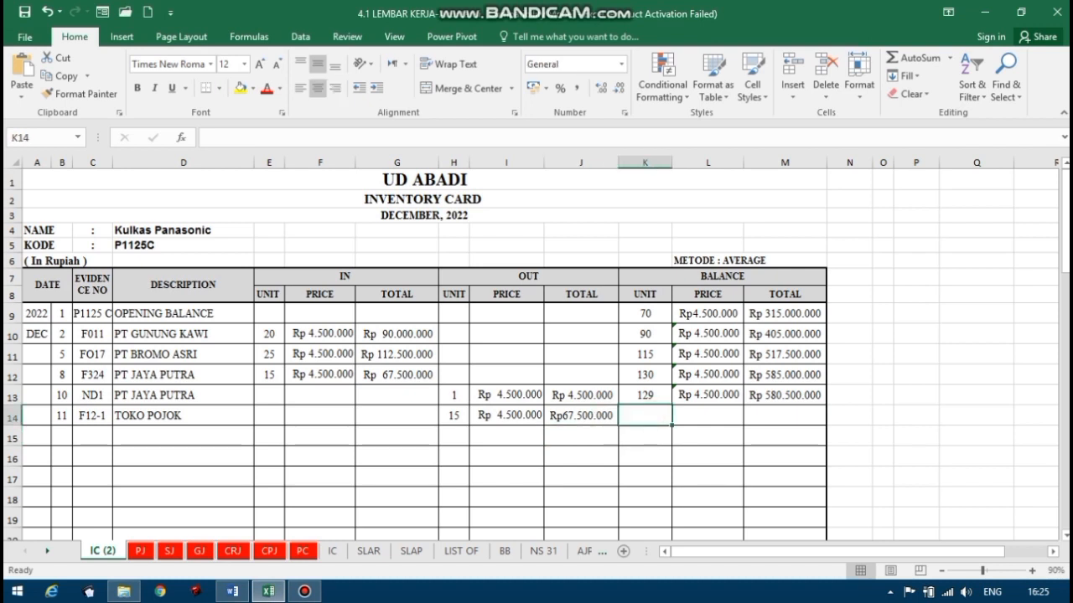
text(=)
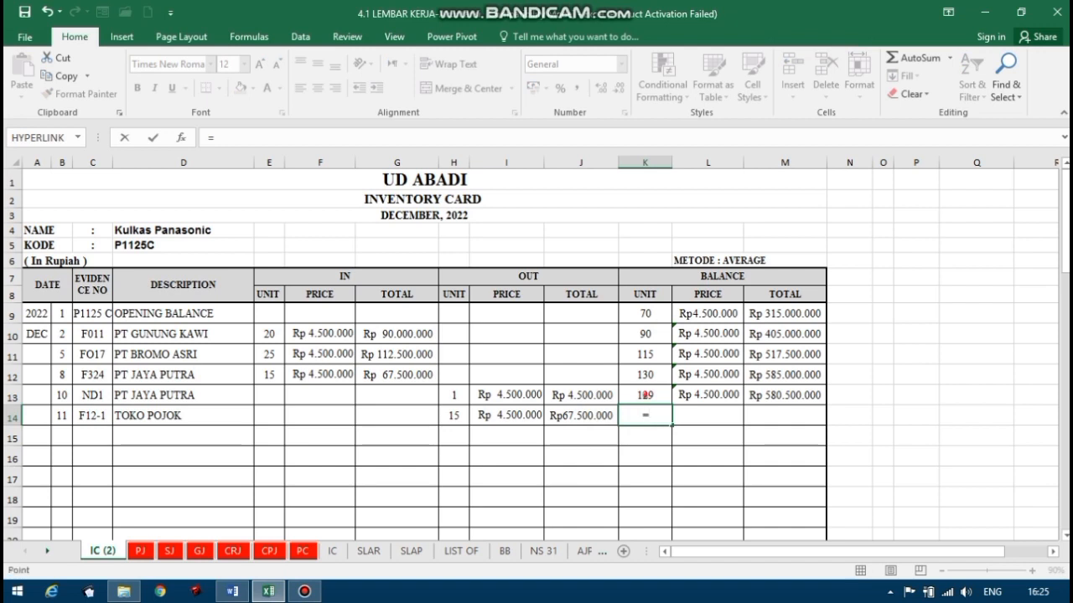
click(645, 395)
text(-)
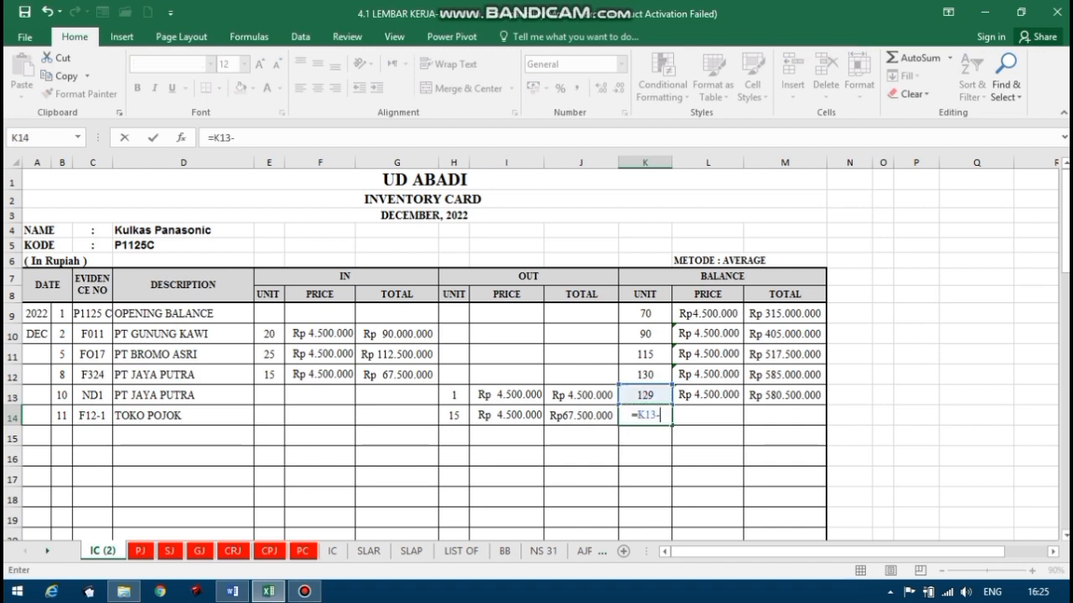
click(454, 415)
key(Return)
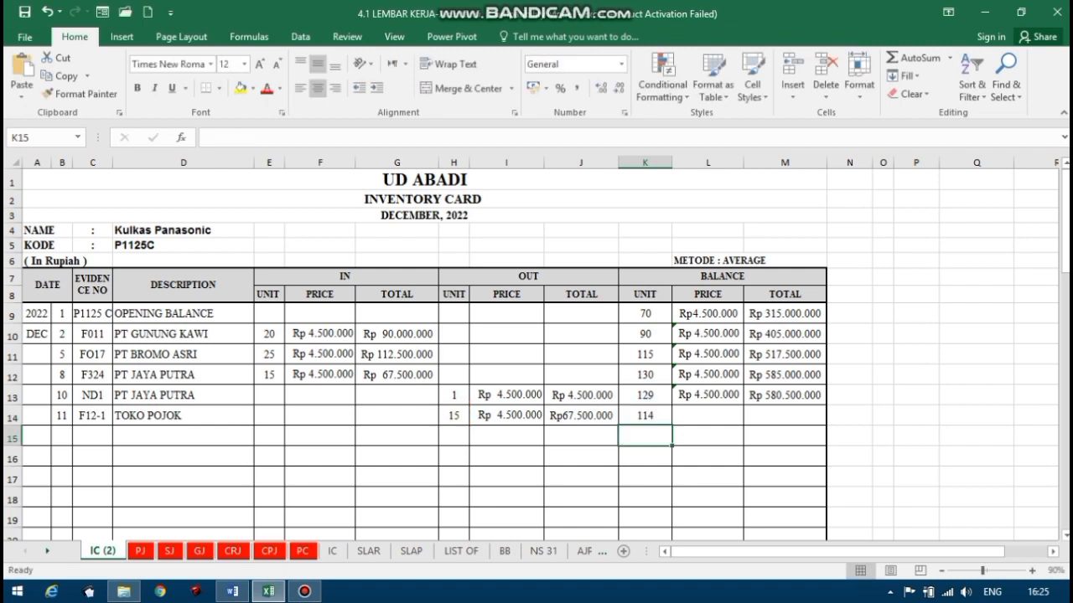
Calculate the balance total for the 11 December TOKO POJOK sale in M14 with the formula =M13-J14.
click(793, 414)
text(=)
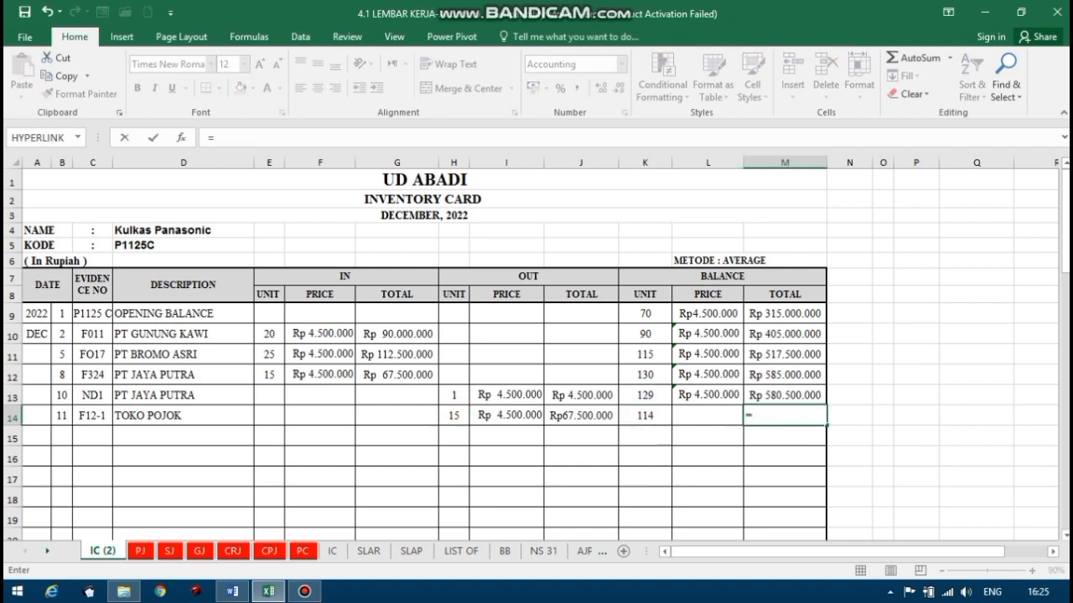
click(785, 394)
text(-)
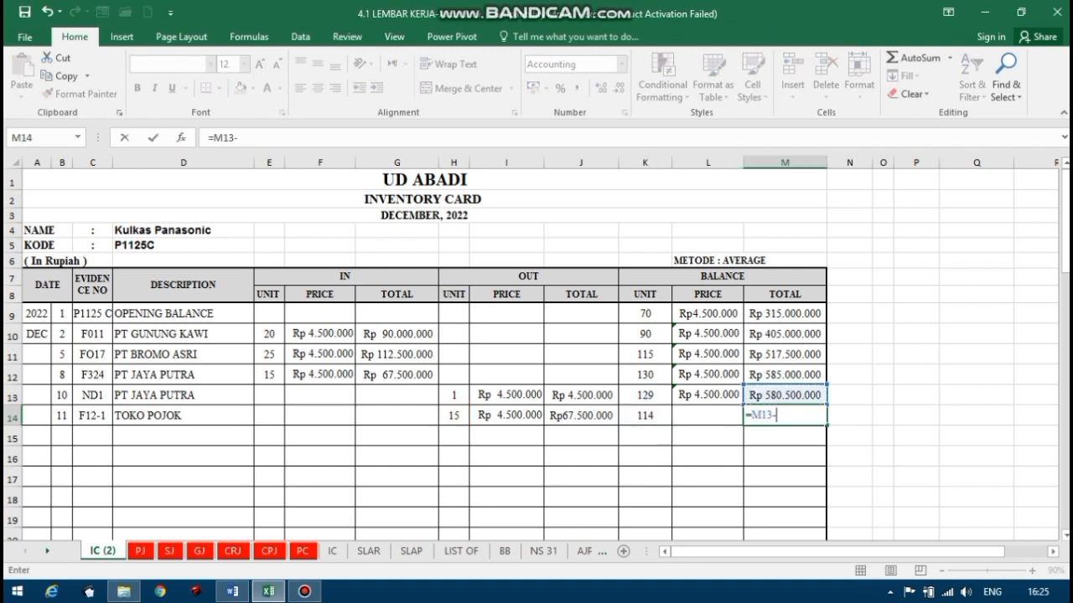
click(581, 416)
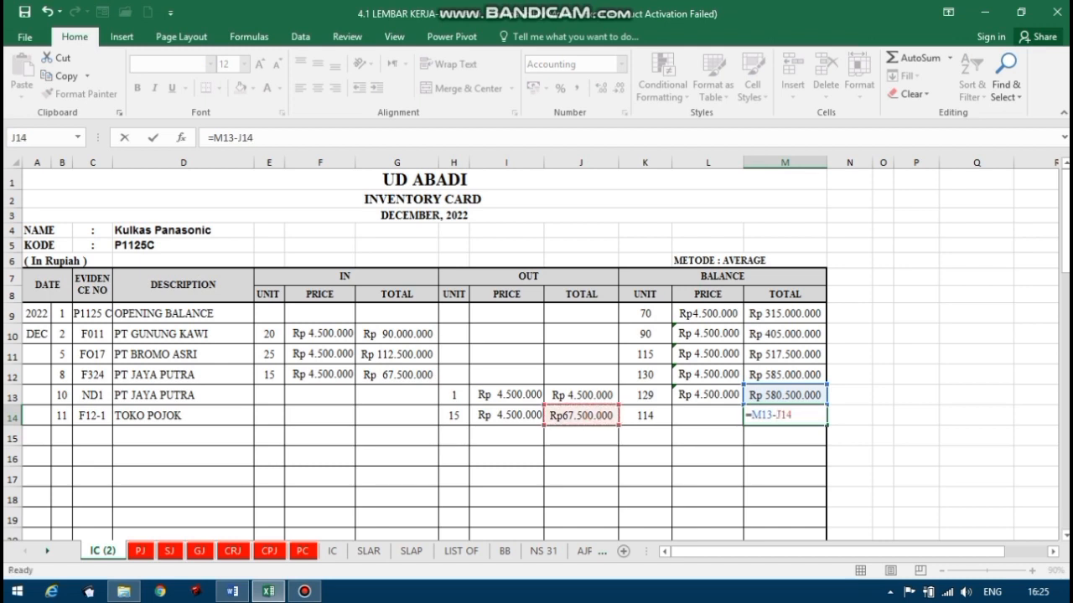
key(Return)
Calculate the average balance price for the 11 December TOKO POJOK sale in L14 with the formula =M14/K14.
click(718, 412)
text(=)
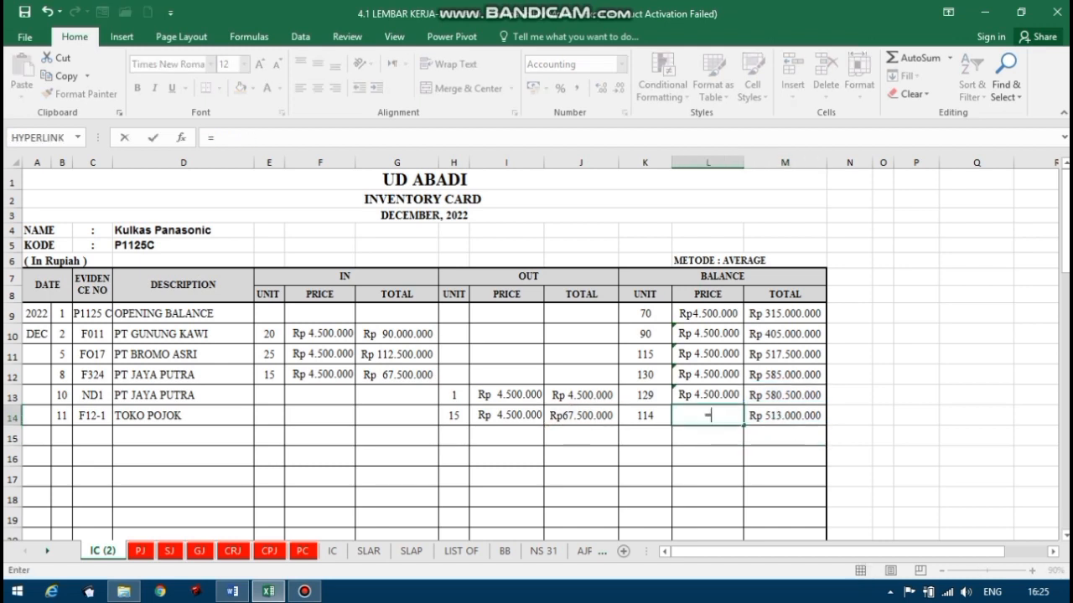
click(783, 414)
text(/)
click(645, 415)
key(Return)
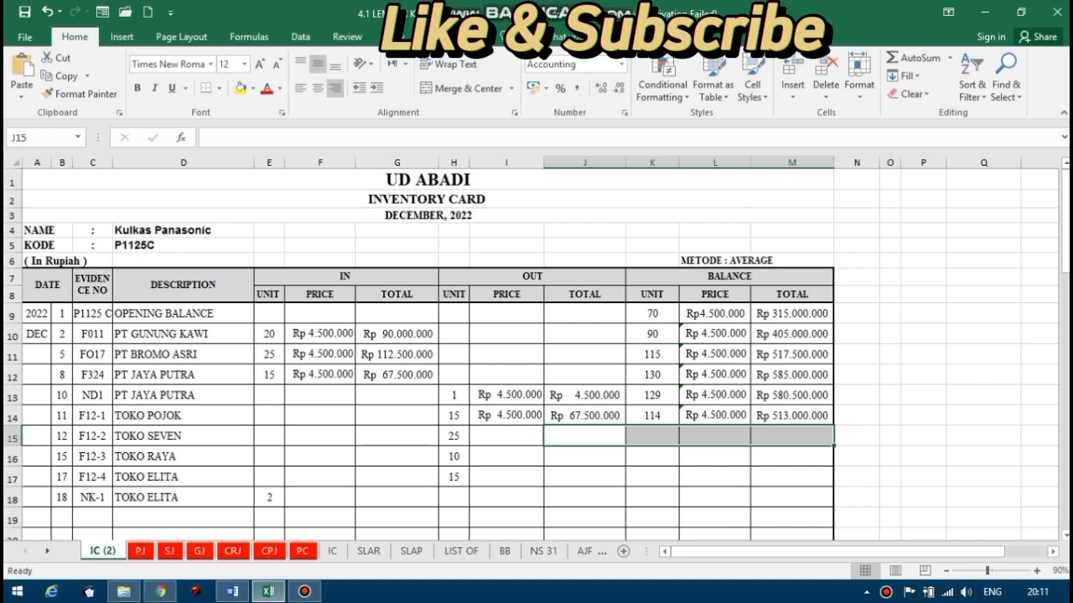
Compare the 12 December Toko Seven sales invoice F12-2 in Word with the date, evidence number and description in row 15 in Excel.
click(63, 437)
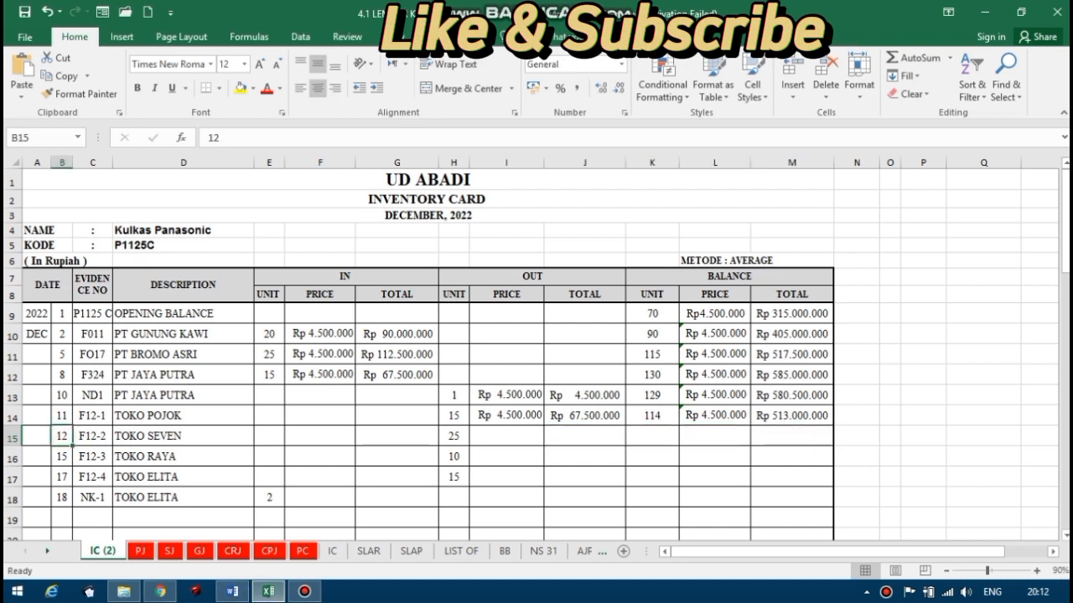
click(232, 591)
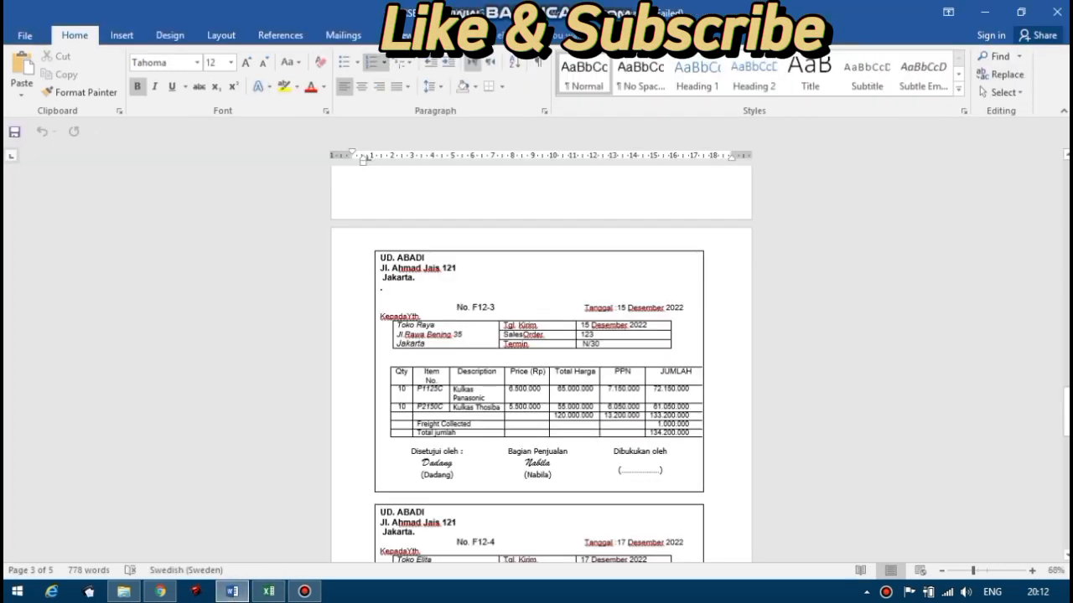
drag(1066, 397, 1066, 357)
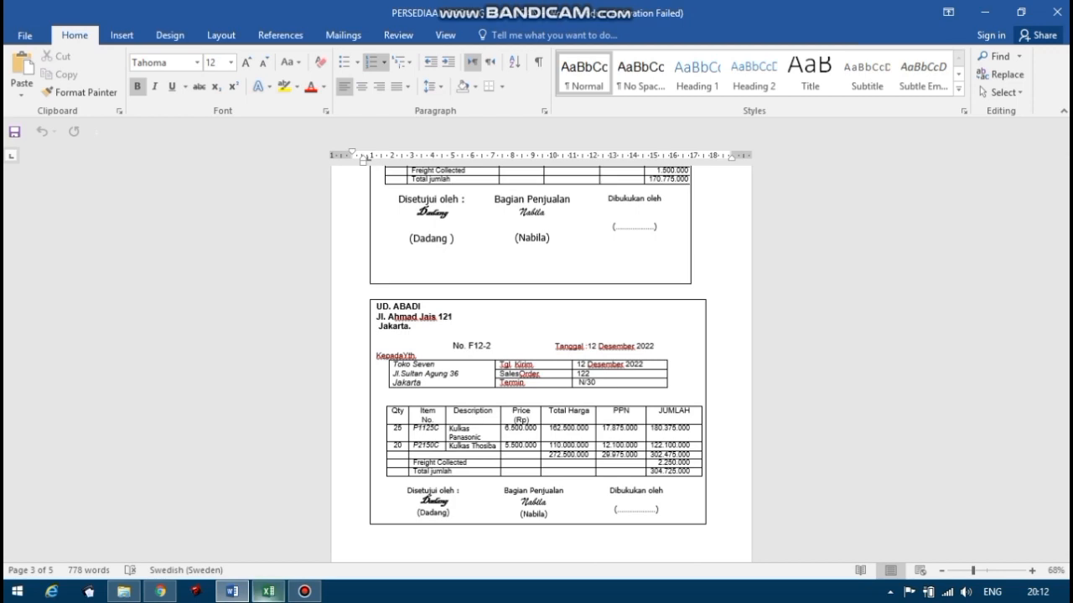
click(268, 591)
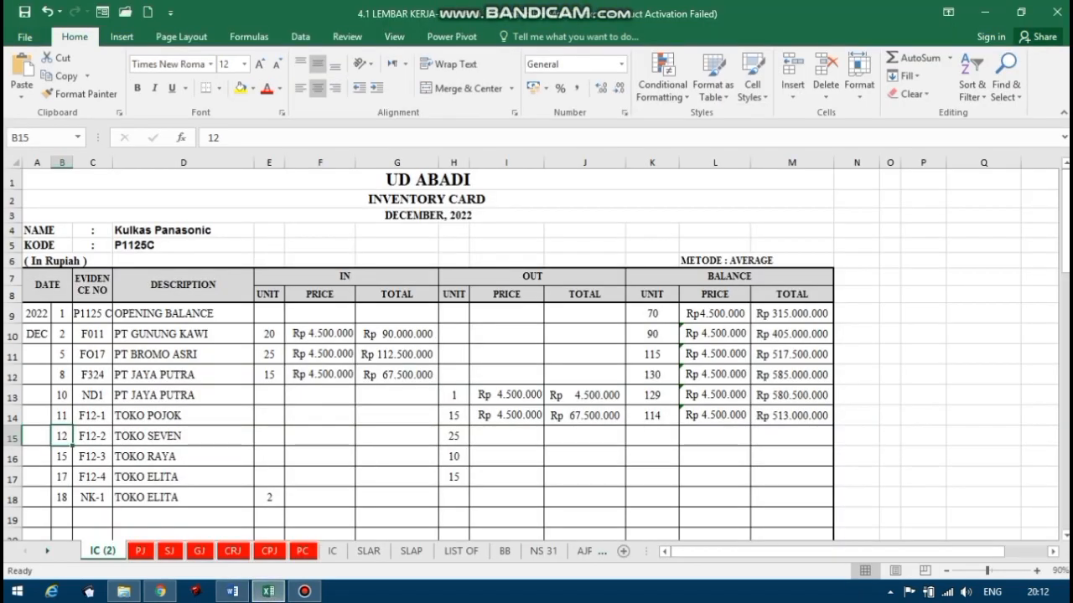
click(91, 438)
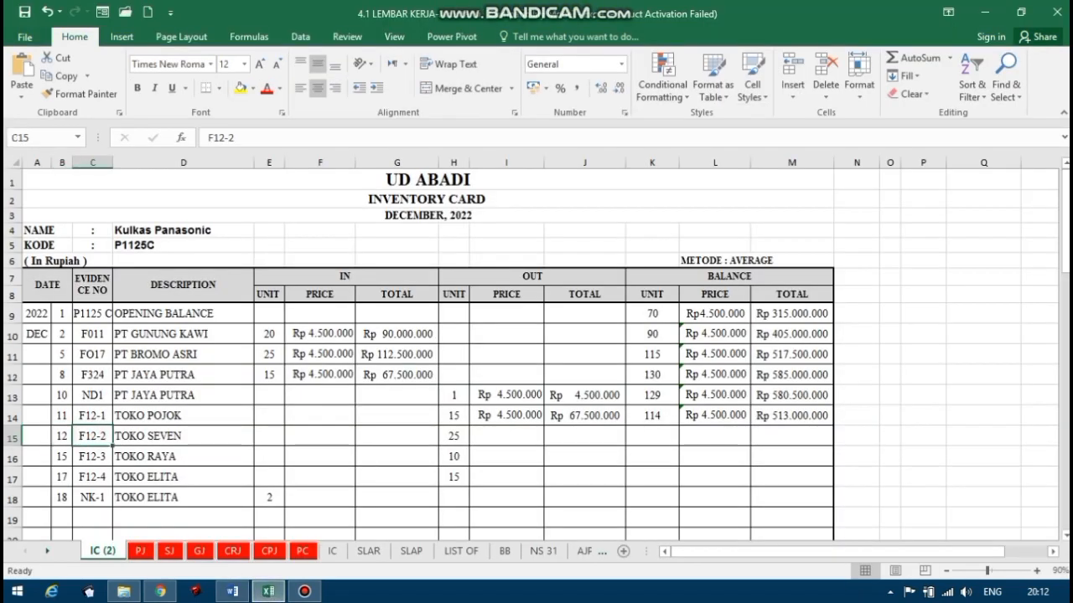
click(168, 437)
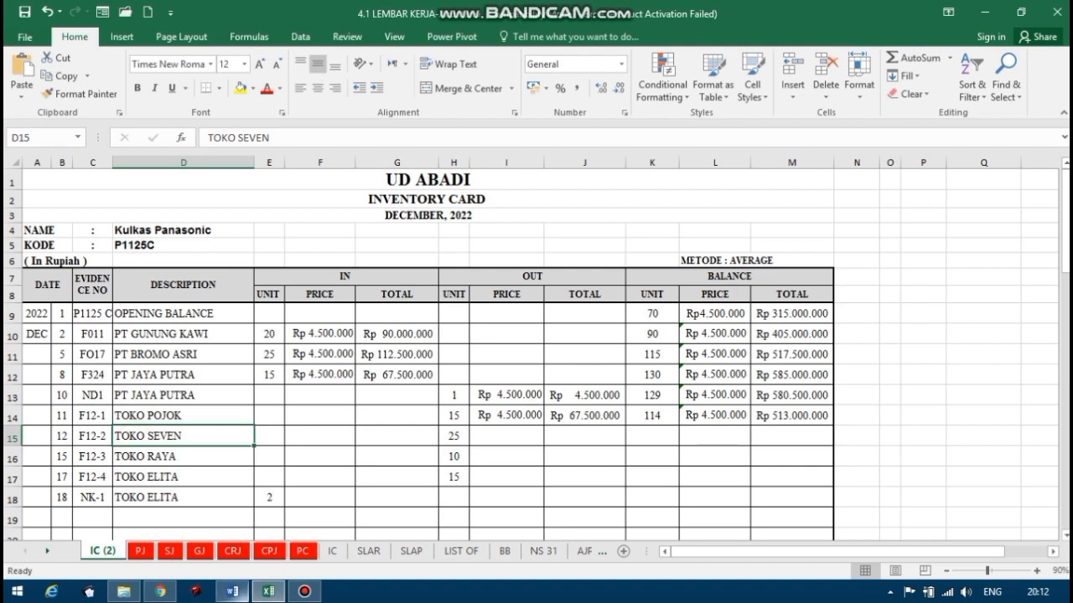
click(232, 592)
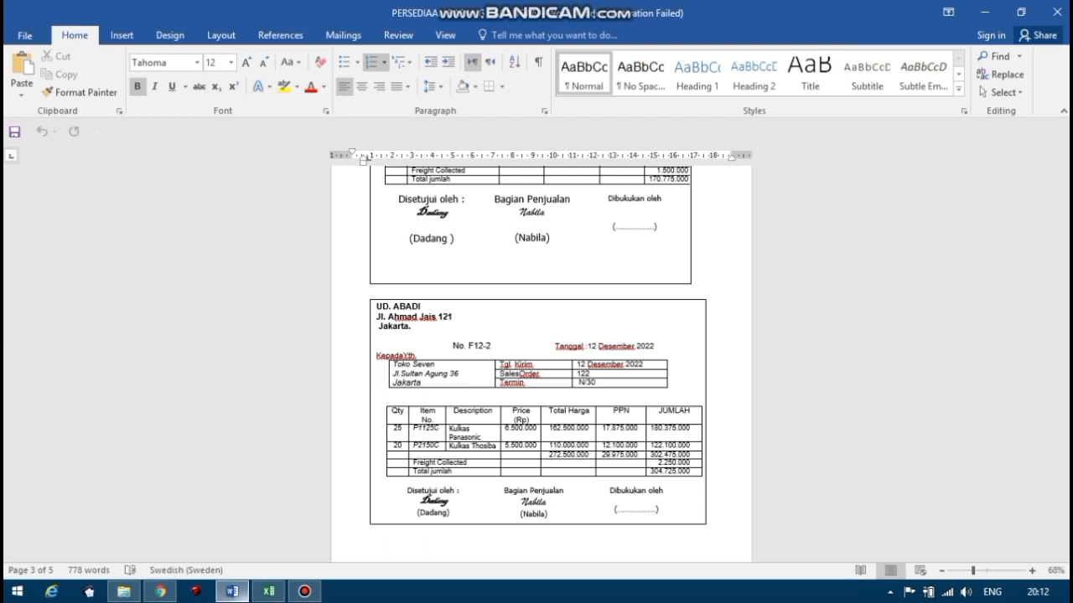
click(268, 591)
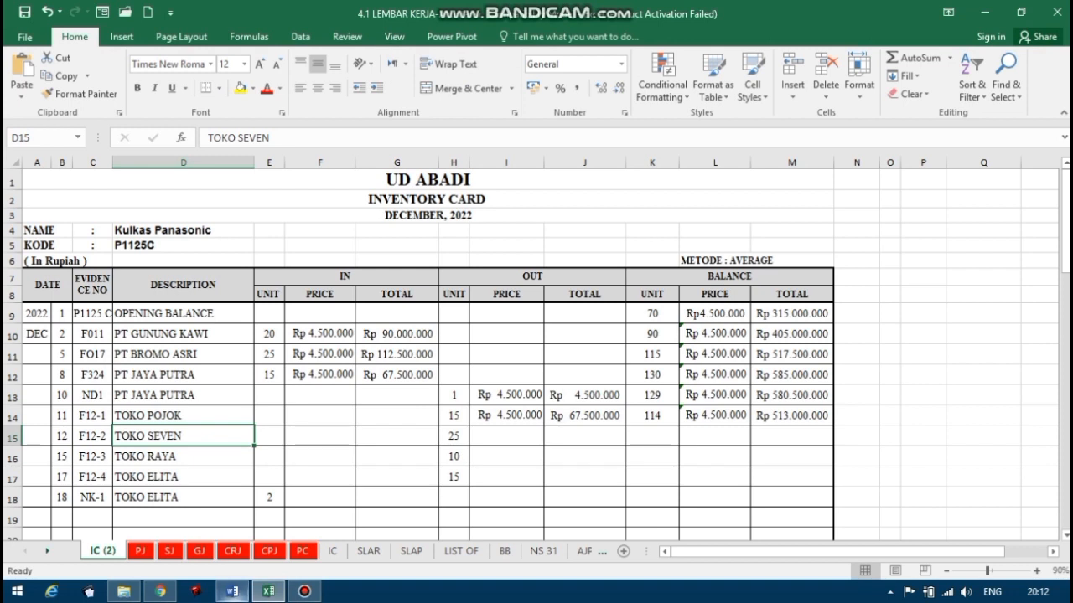
click(232, 591)
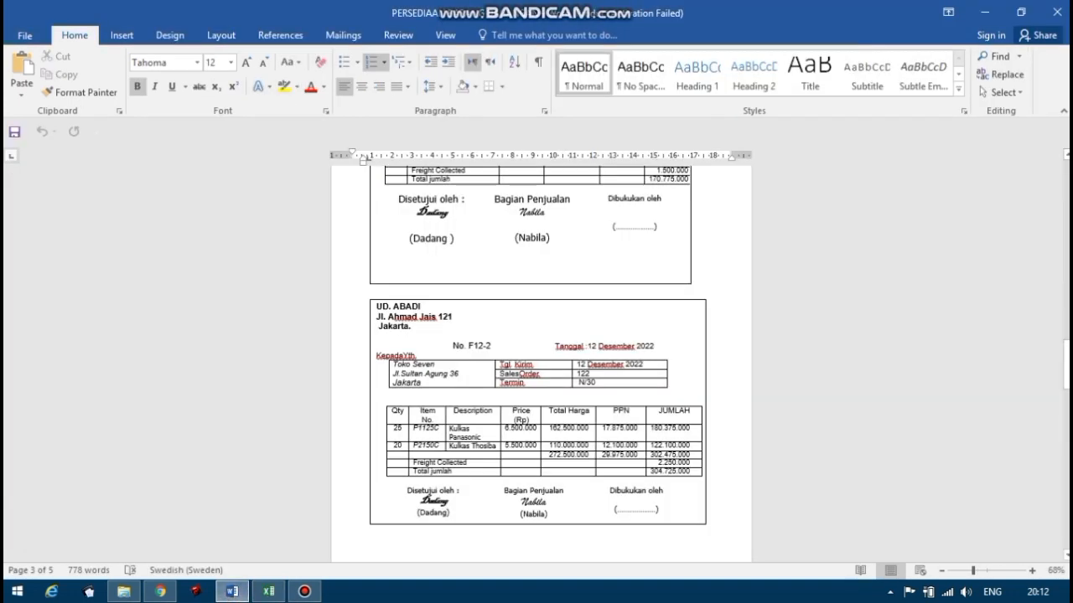
click(269, 592)
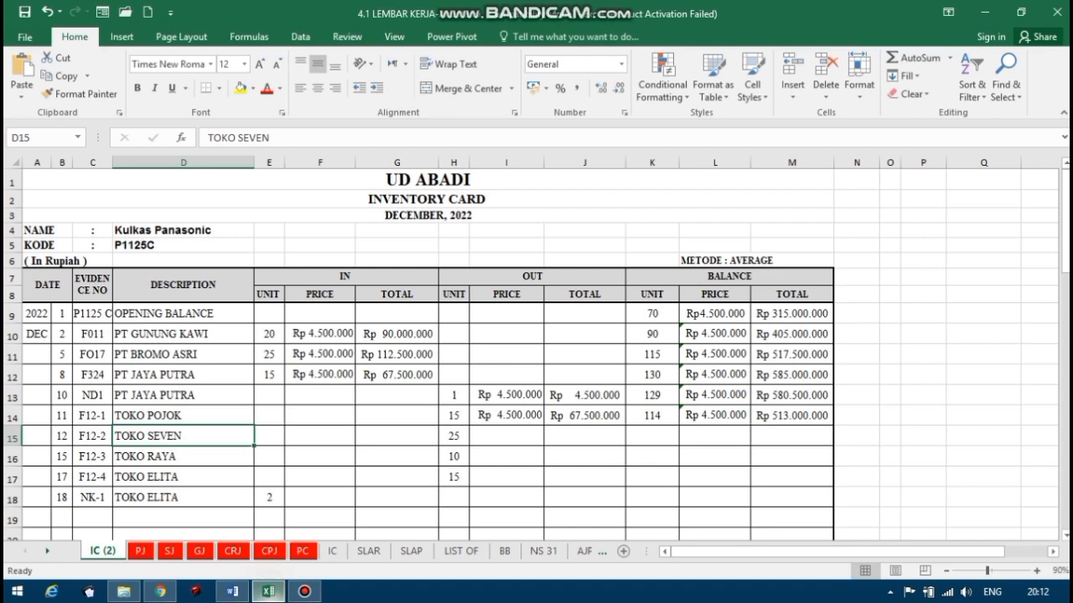
click(454, 414)
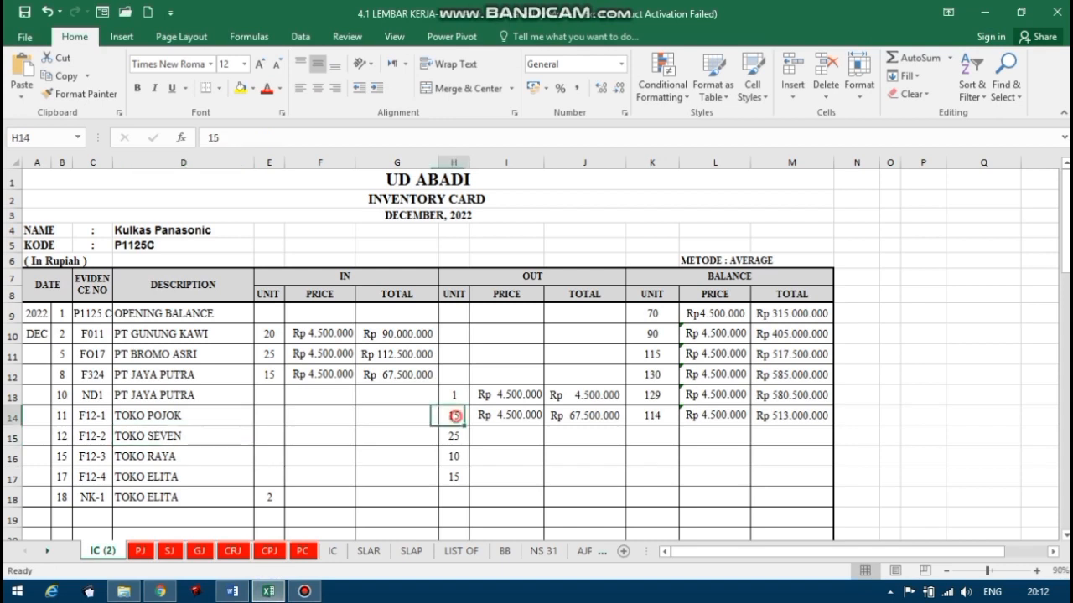
text(15)
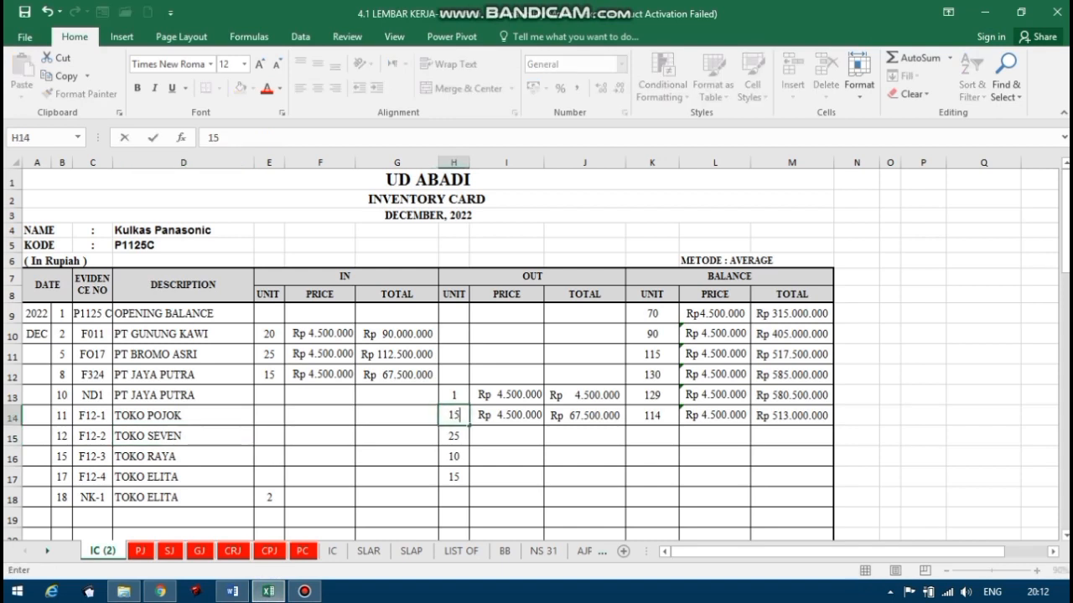
key(BackSpace)
key(BackSpace)
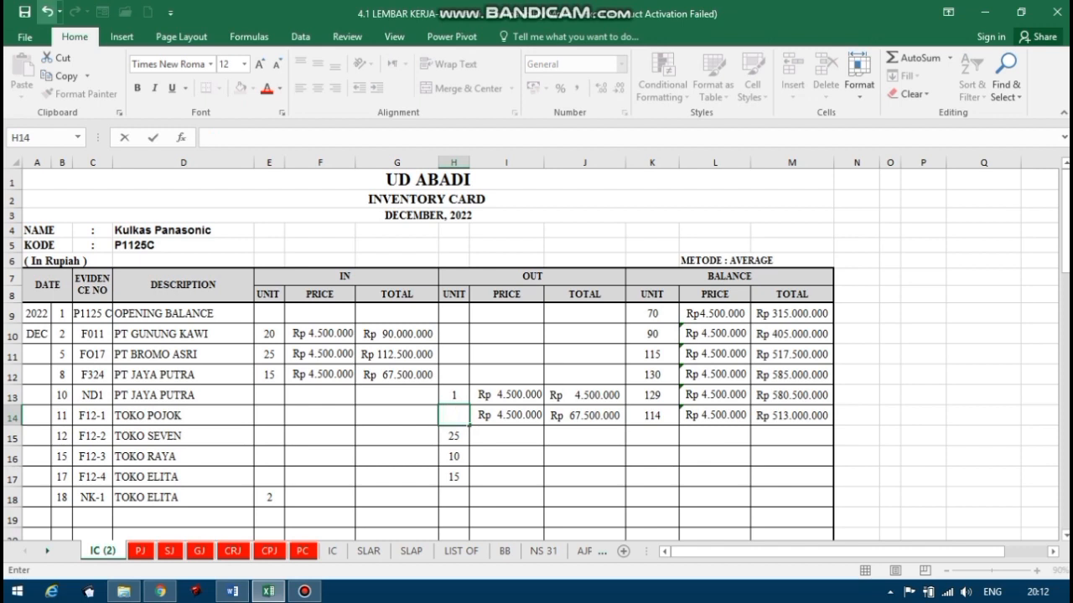
key(ctrl+z)
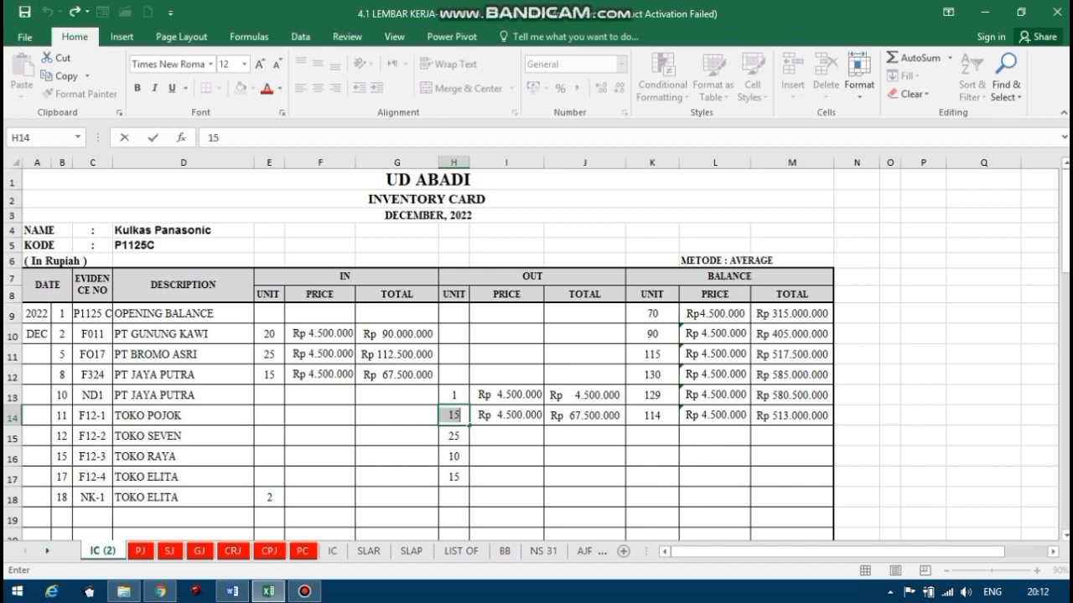
key(Return)
Enter 25 units out for the 12 December TOKO SEVEN sale in H15, checking the quantity against invoice F12-2 in Word.
text(25)
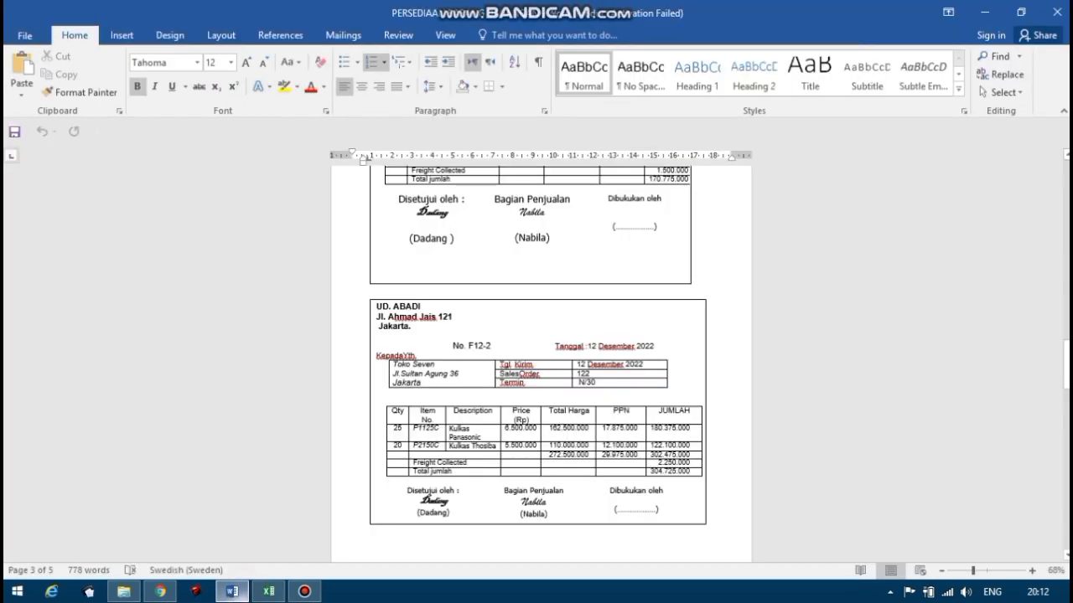
click(233, 592)
click(268, 592)
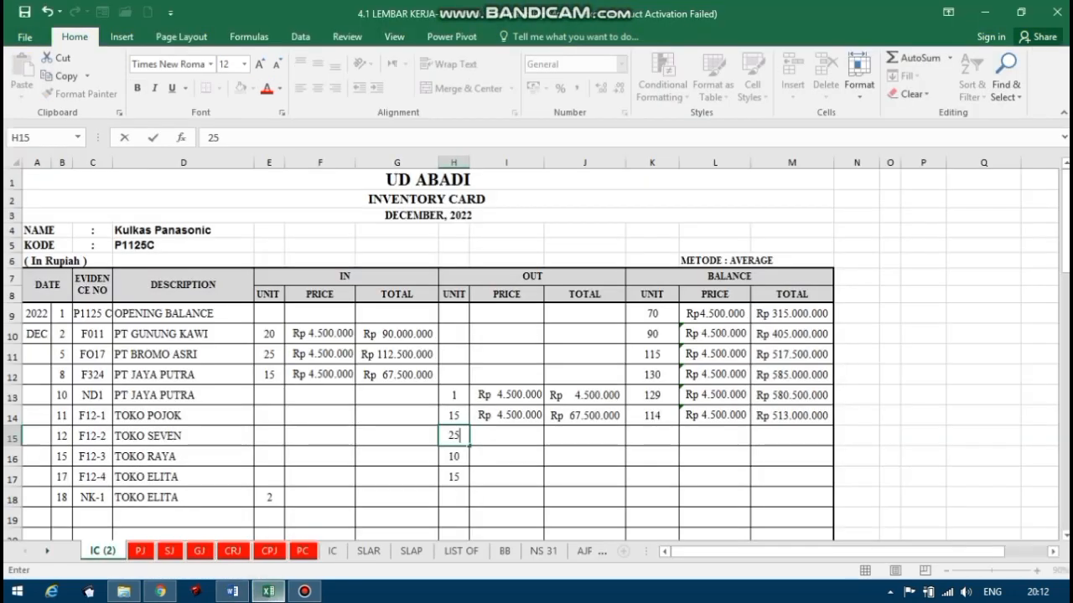
Set the OUT price for the 12 December TOKO SEVEN sale in I15 with the formula =L14.
click(497, 431)
text(=)
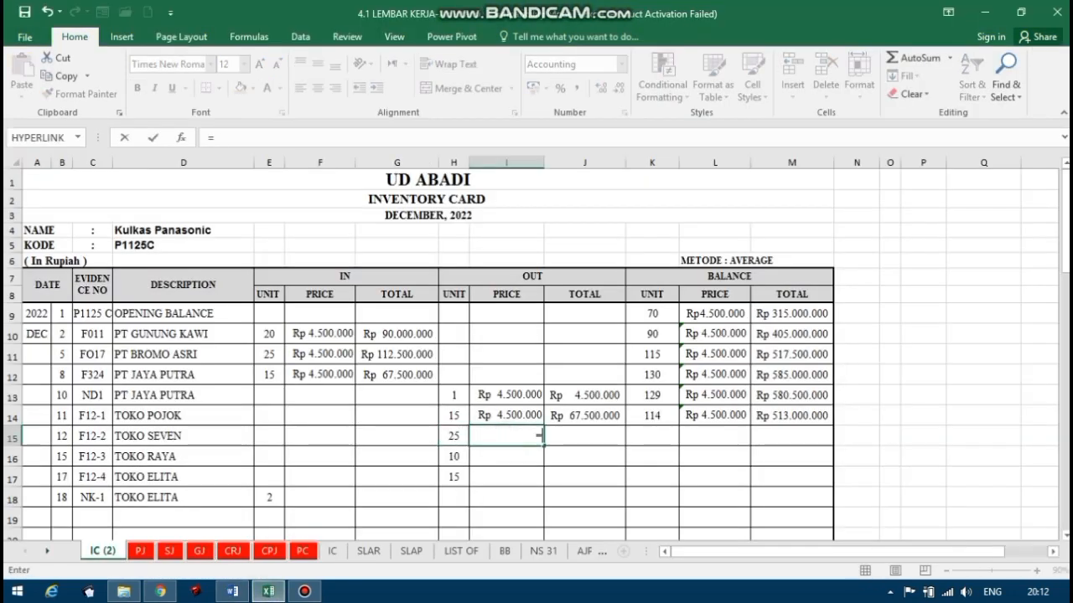
click(721, 415)
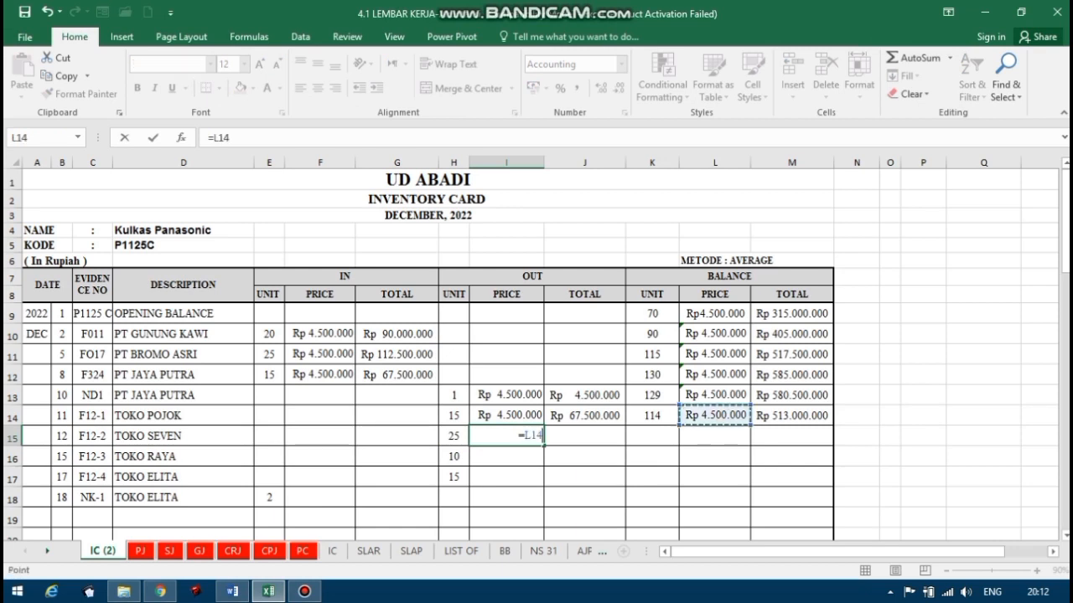
key(Return)
Calculate the OUT total for the 12 December TOKO SEVEN sale in J15 with the formula =H15*I15.
click(587, 435)
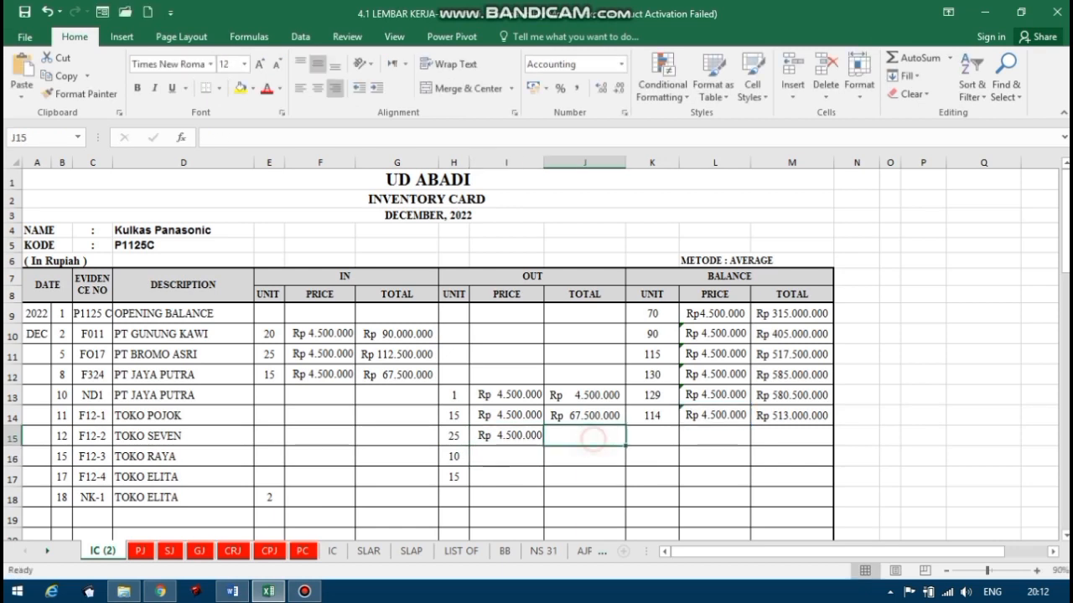
text(=)
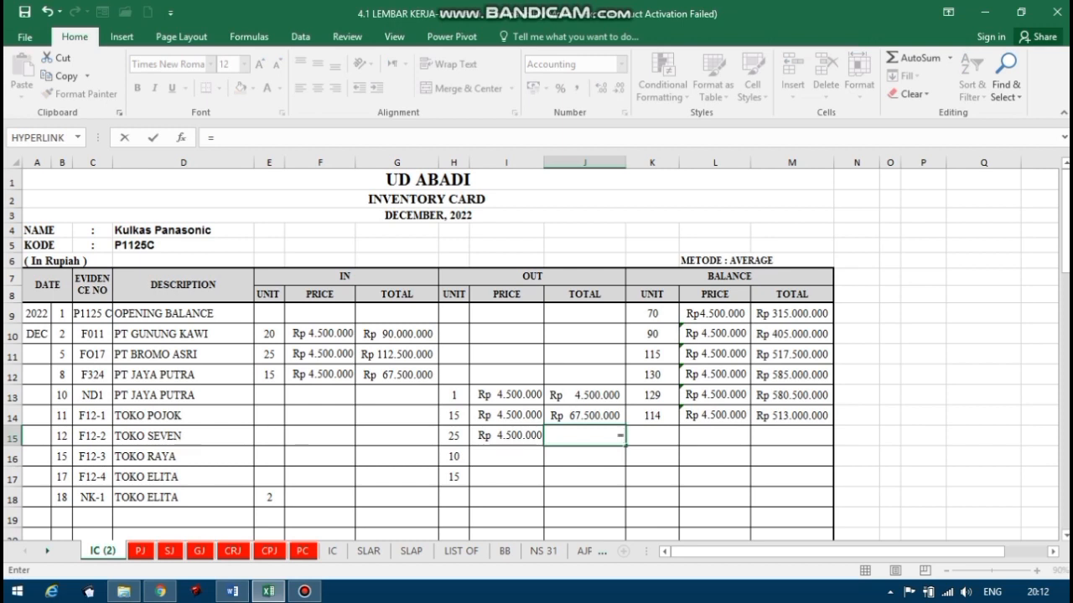
click(453, 436)
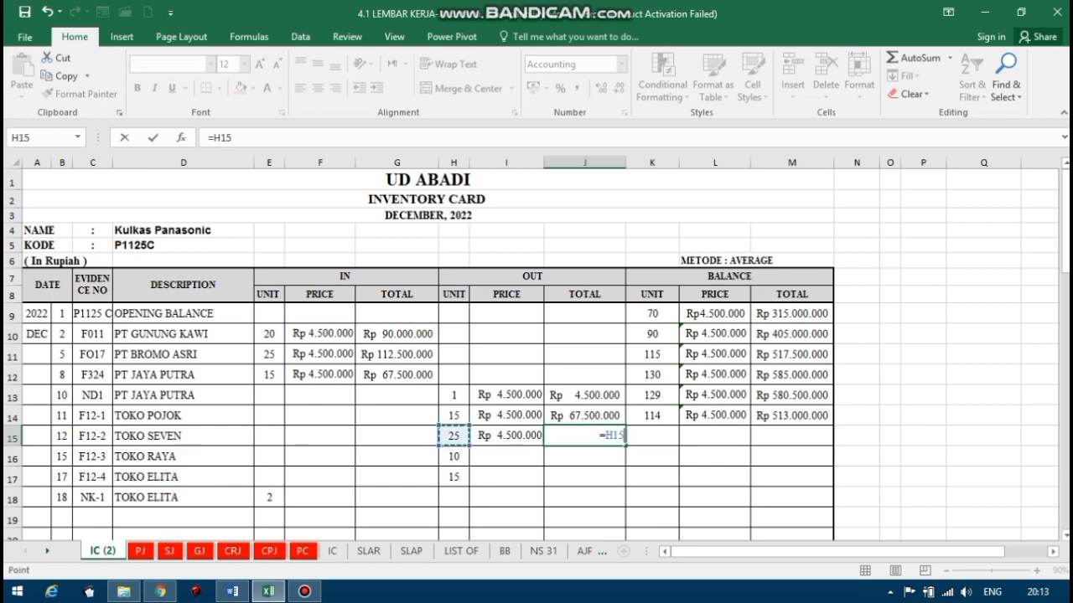
text(*)
click(513, 437)
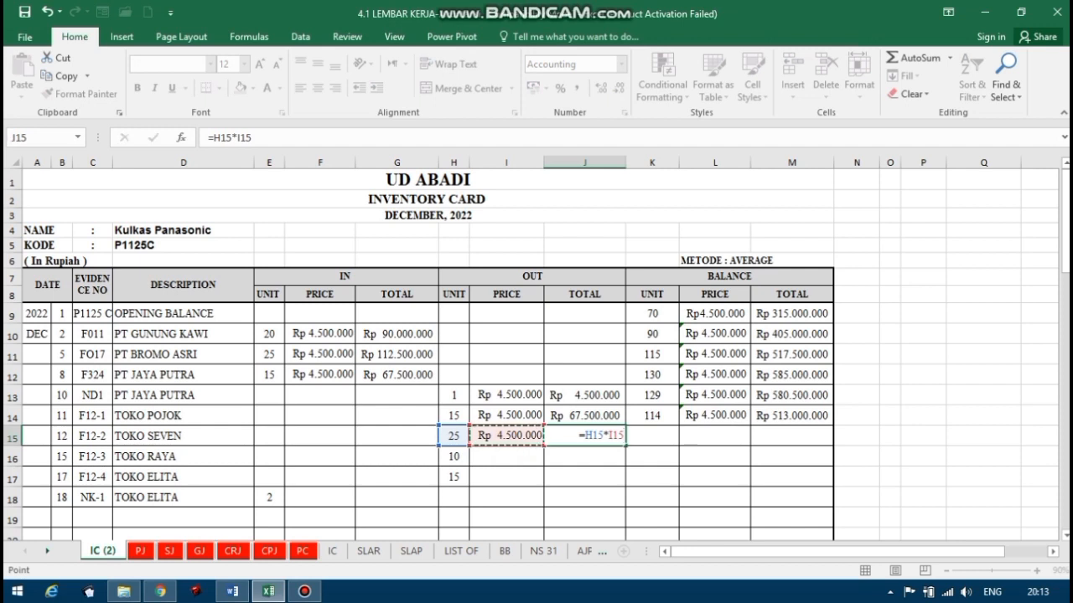
key(Return)
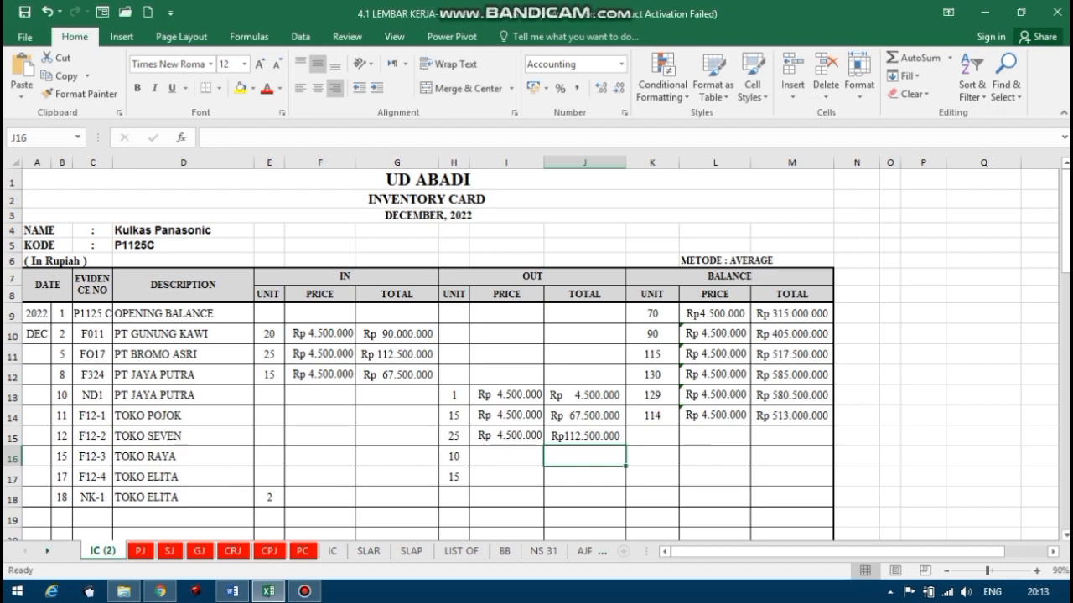
Calculate the balance units for the 12 December TOKO SEVEN sale in K15 with the formula =K14-H15.
click(658, 436)
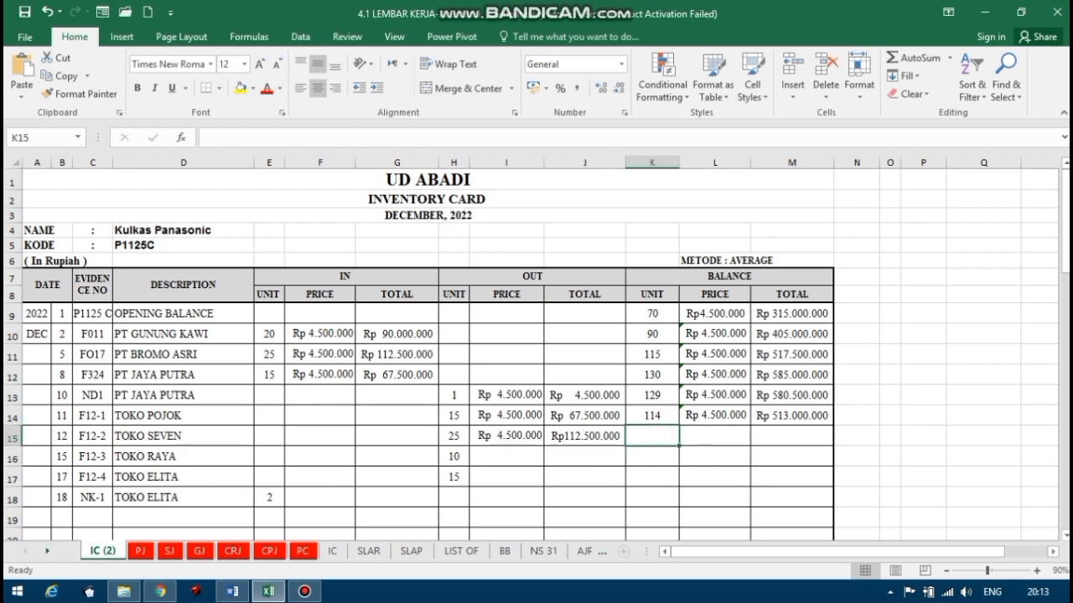
text(=)
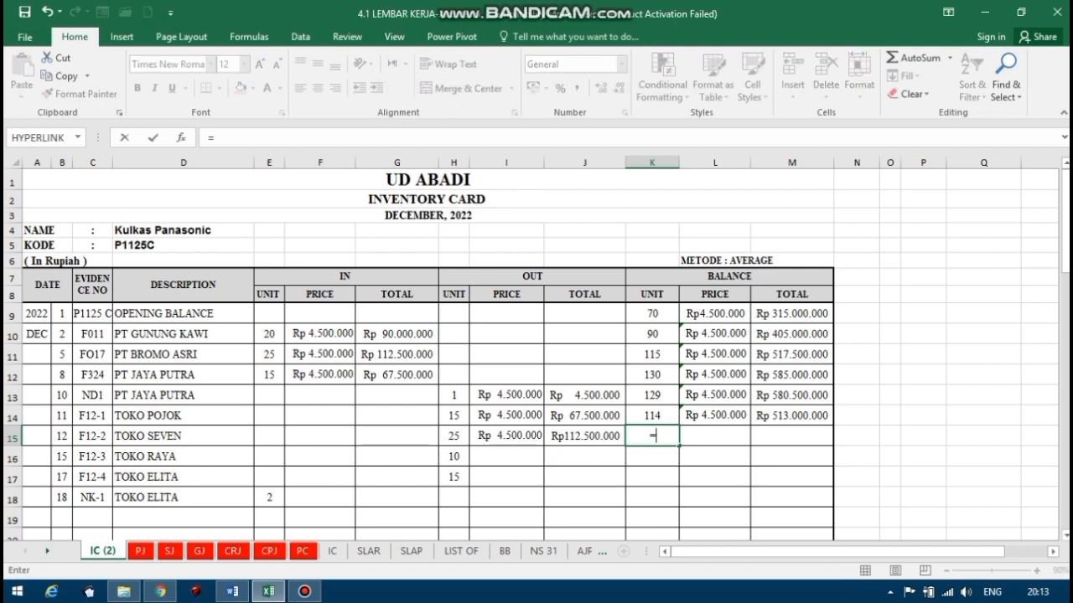
key(Up)
text(-)
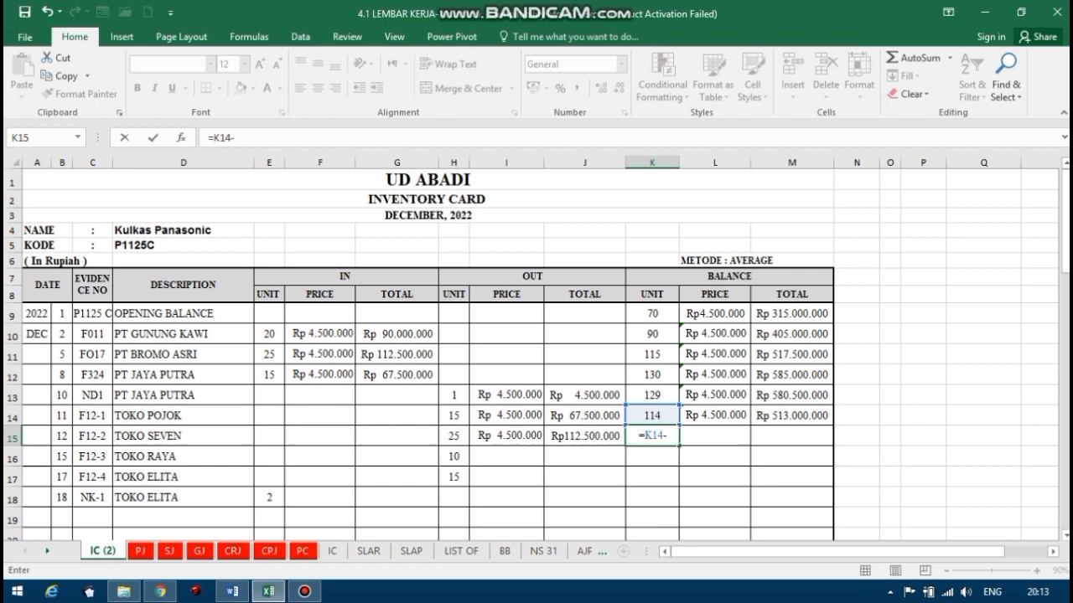
key(Left)
key(Left)
key(Left)
key(Return)
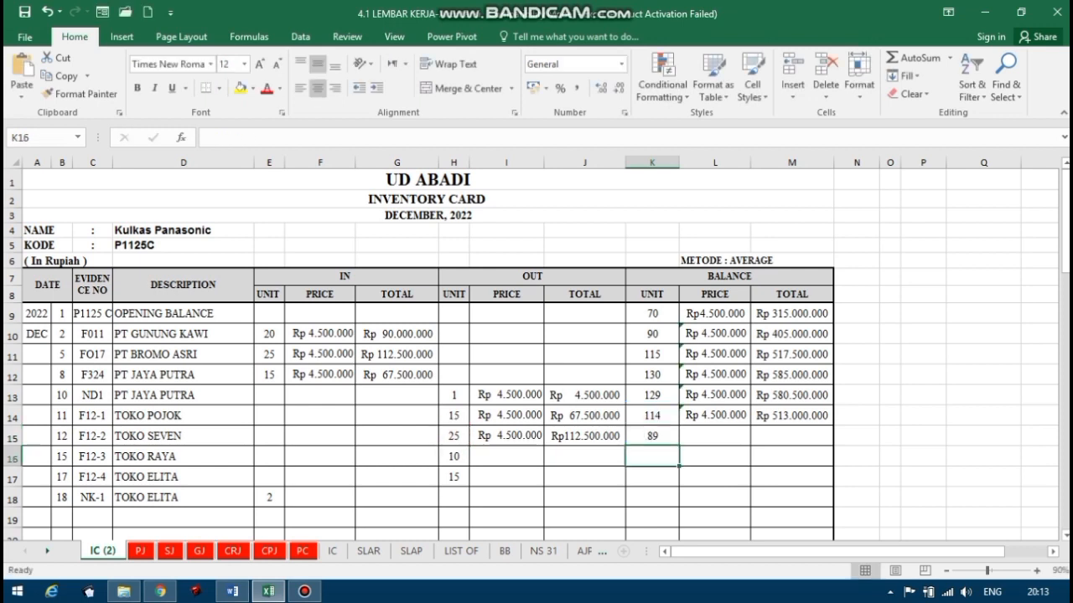
Calculate the balance total for the 12 December TOKO SEVEN sale in M15 with the formula =M14-J15.
click(784, 437)
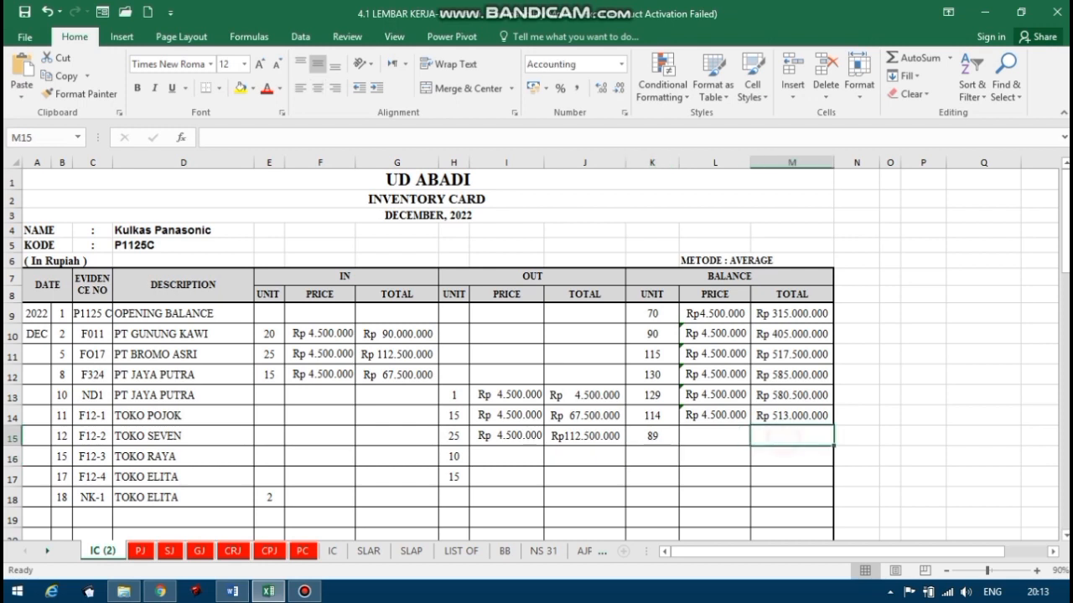
text(=)
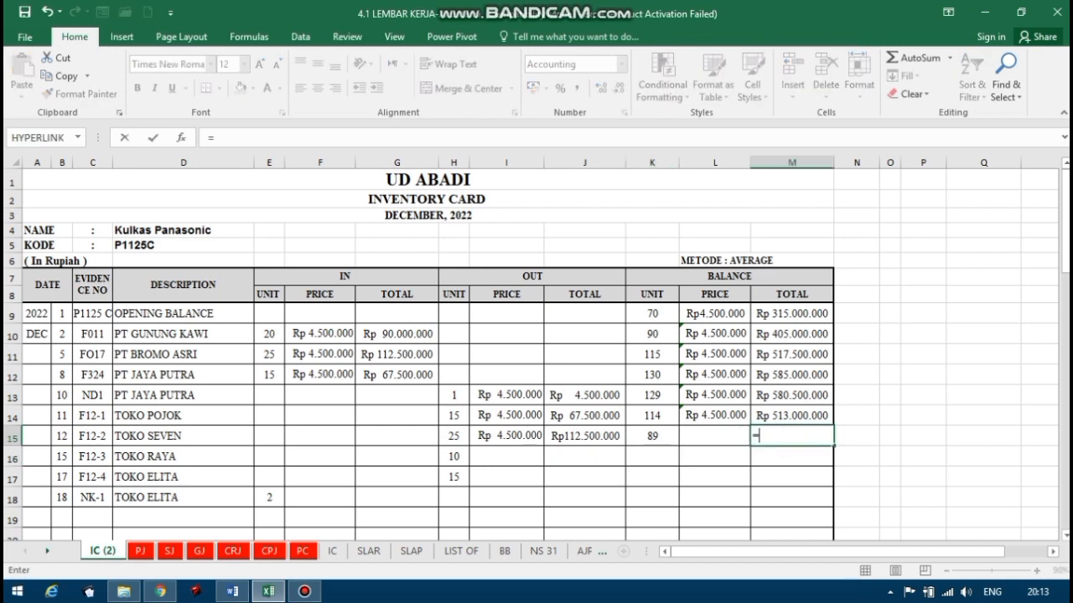
click(774, 419)
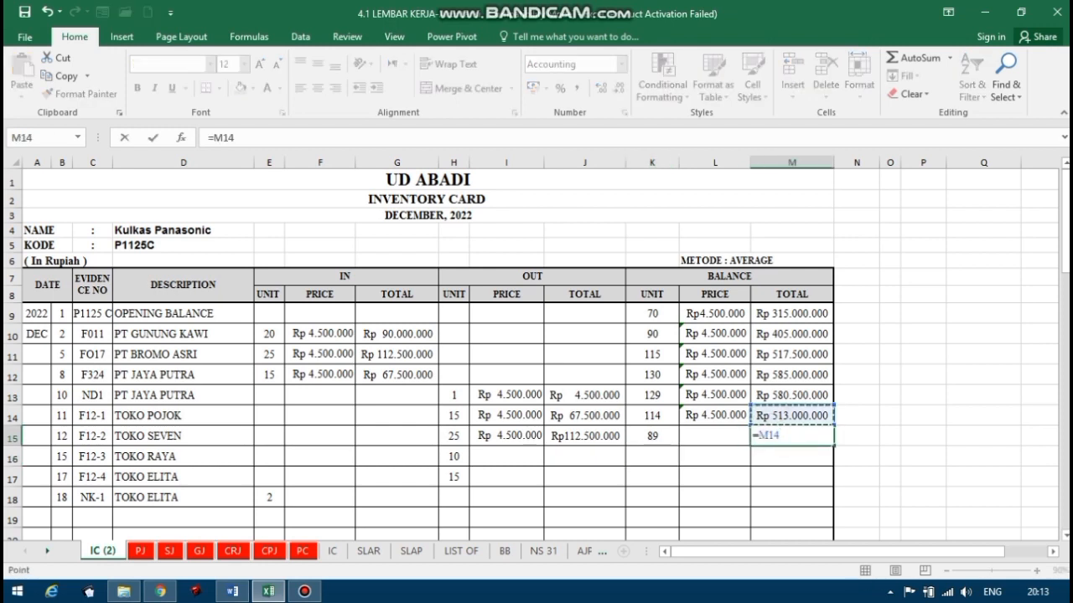
text(-)
click(585, 436)
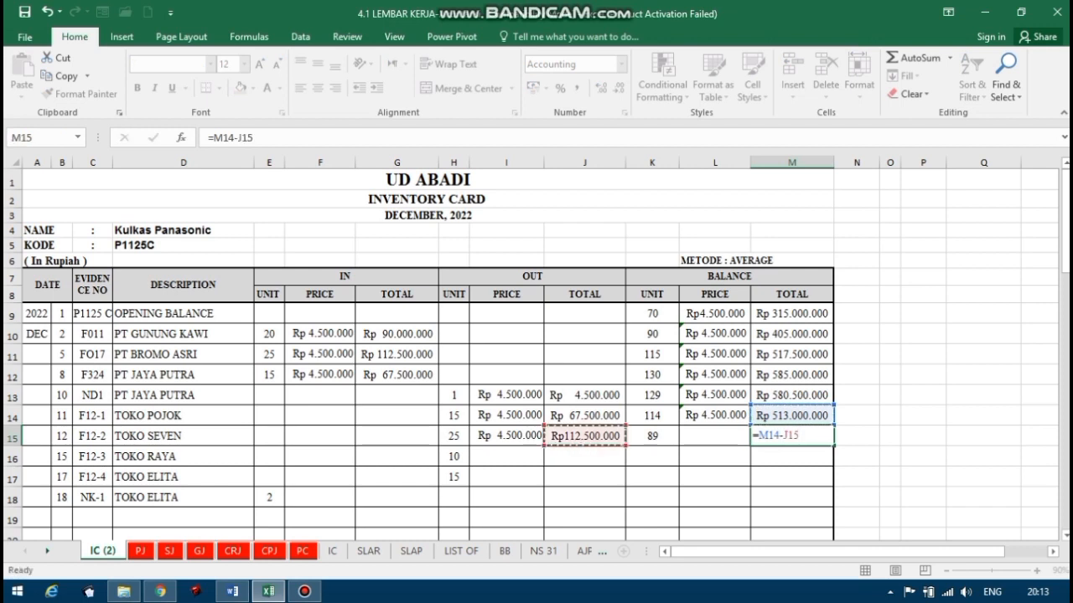
key(Return)
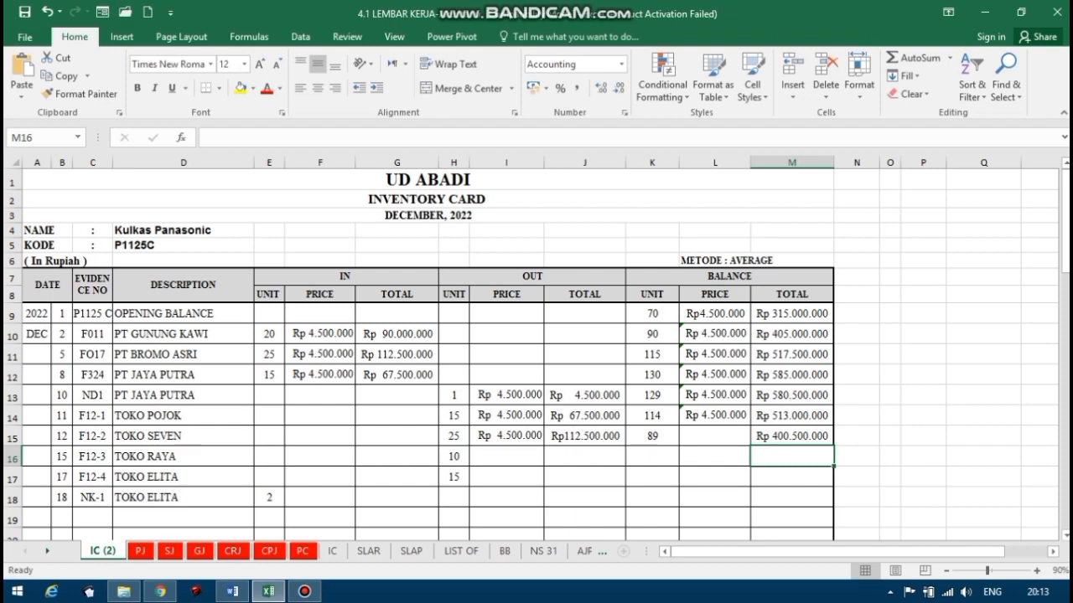
Calculate the average balance price for the 12 December TOKO SEVEN sale in L15 with the formula =M15/K15.
click(713, 436)
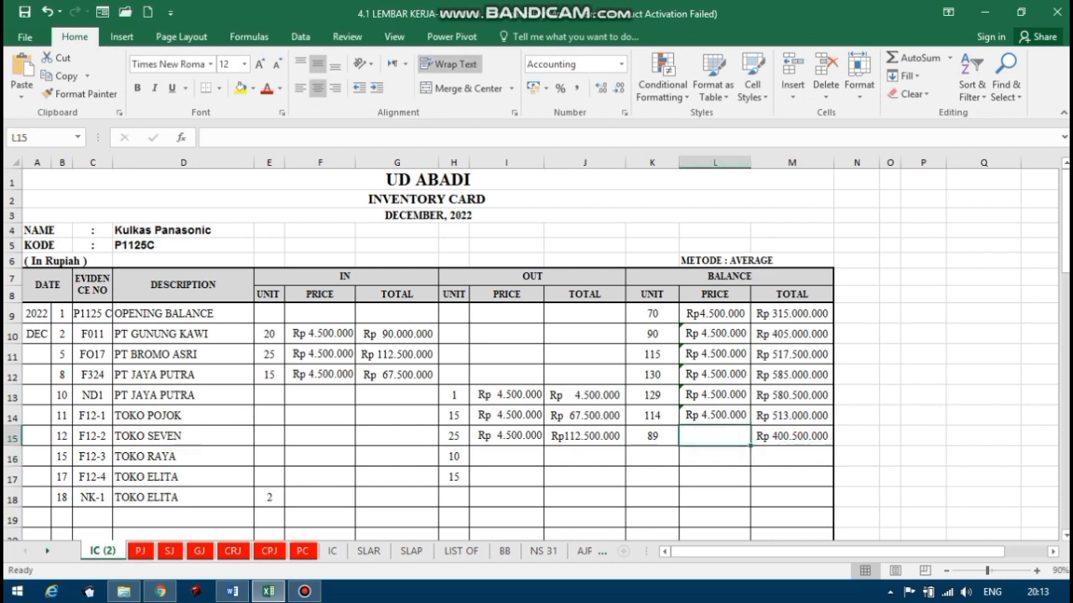
text(=)
click(788, 436)
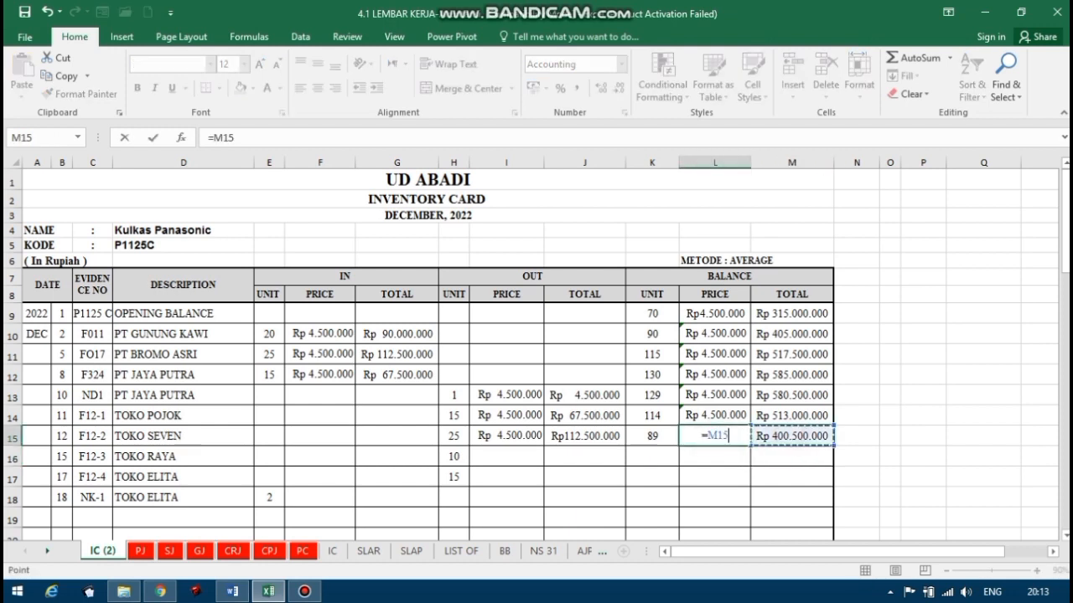
text(/)
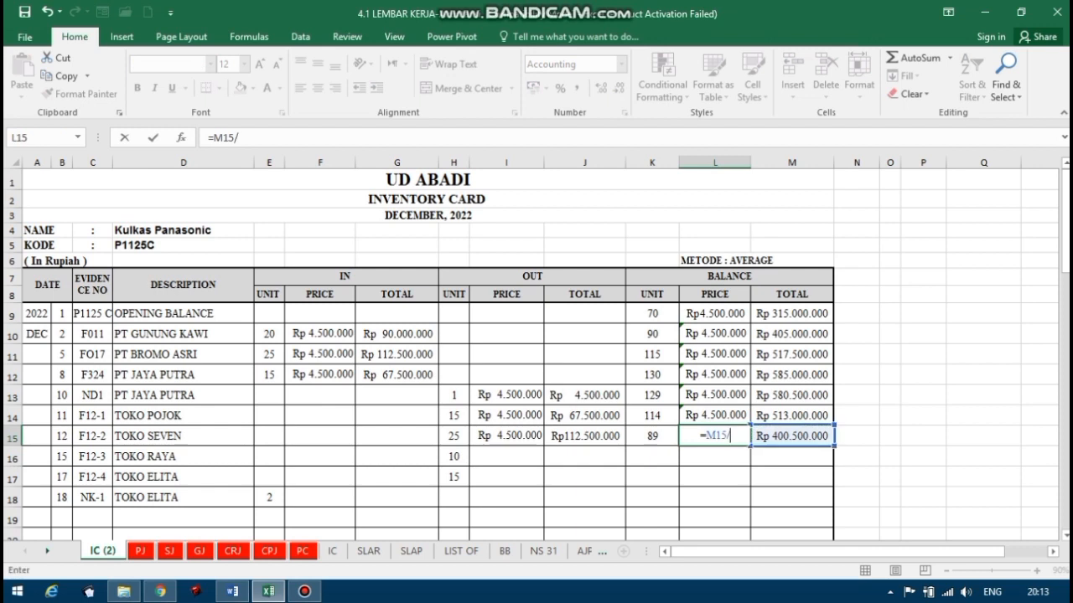
click(652, 436)
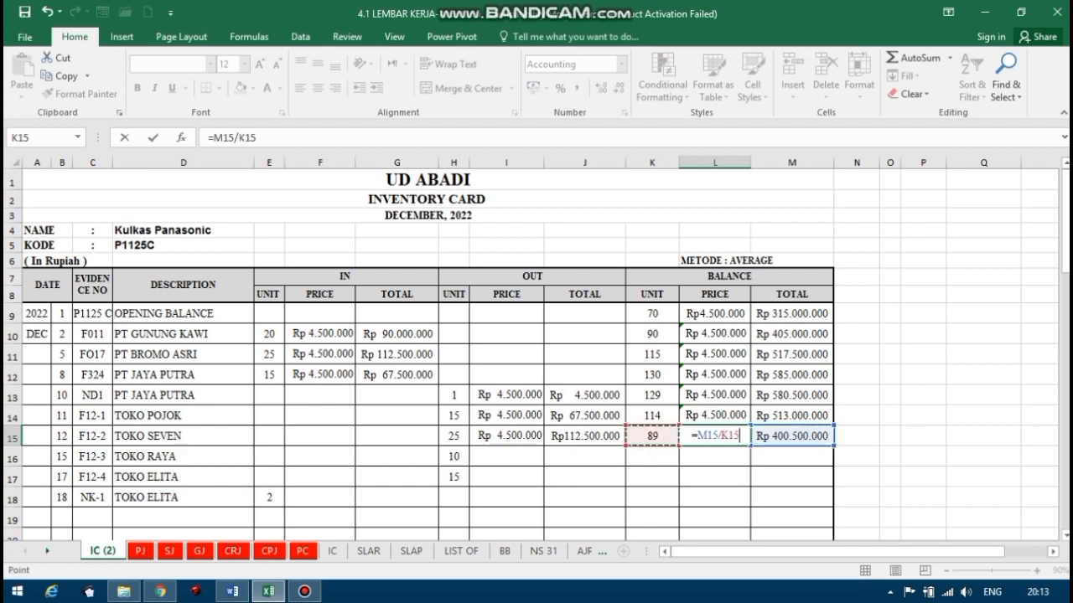
key(Return)
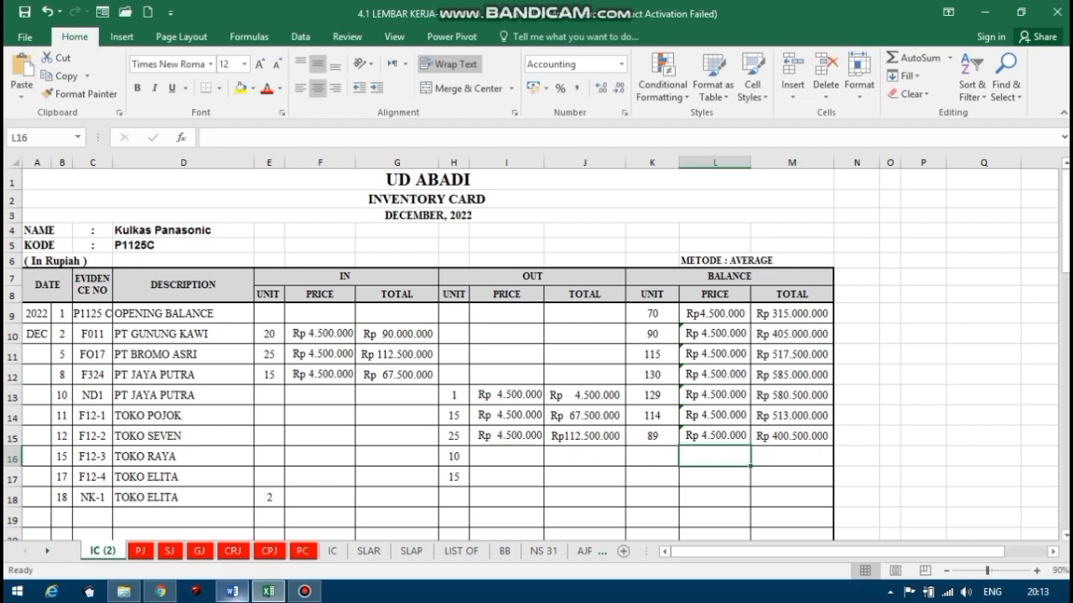
Compare the 15 December Toko Raya sales invoice F12-3 in Word with the description and evidence number in row 16 in Excel.
click(232, 591)
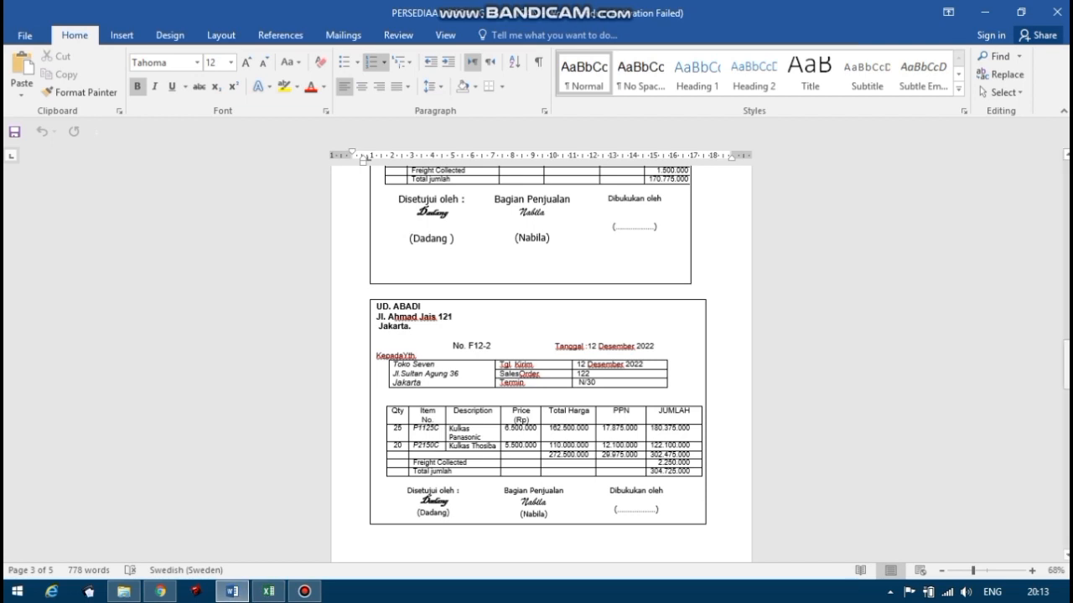
drag(1066, 361, 1066, 411)
scroll(541, 363, down, 1)
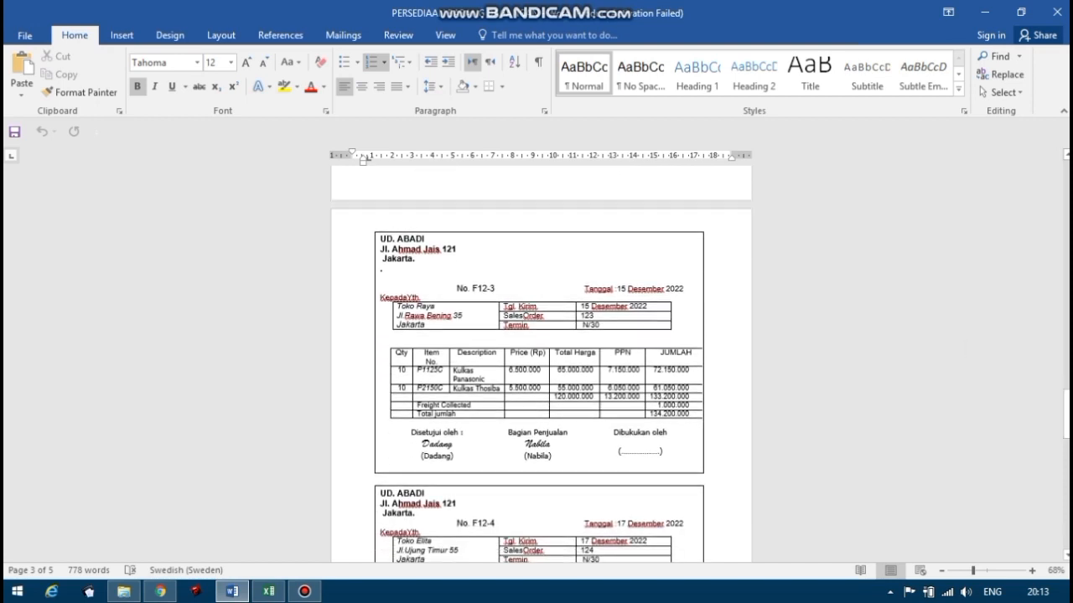
click(268, 592)
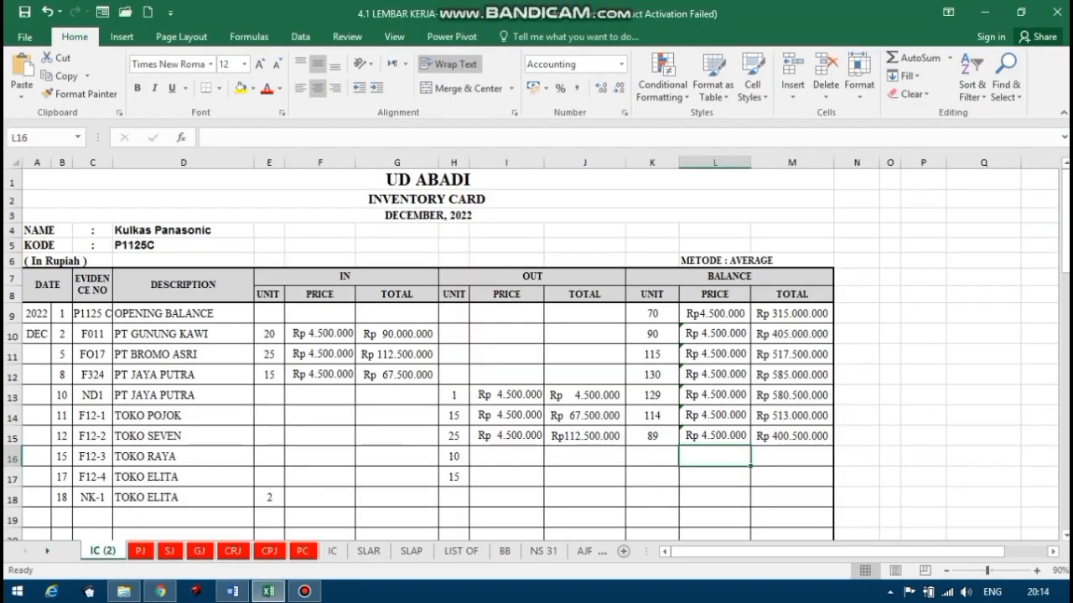
click(154, 459)
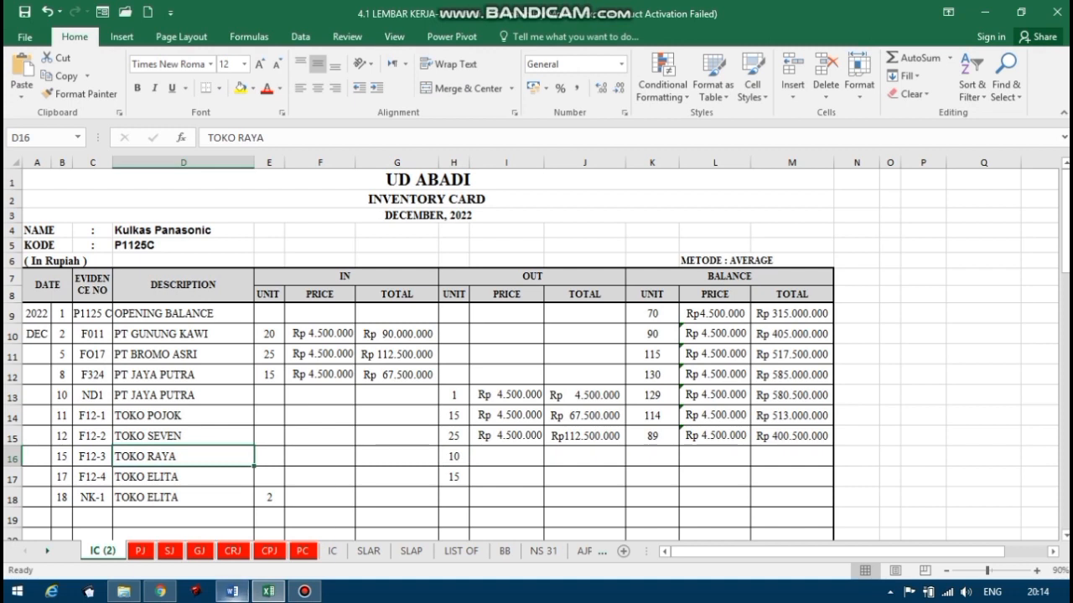
click(232, 592)
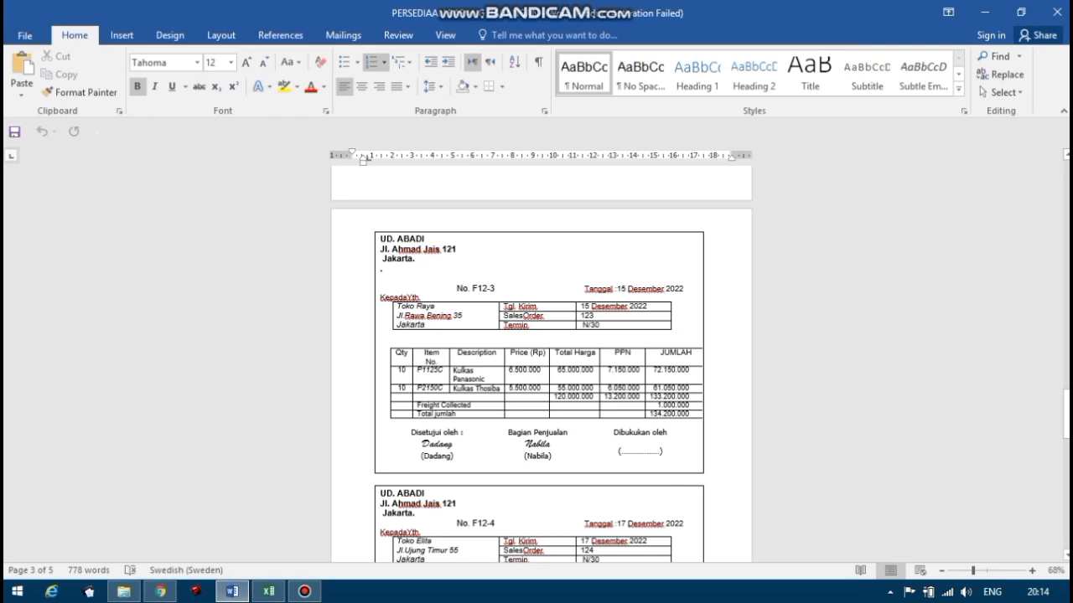
click(268, 591)
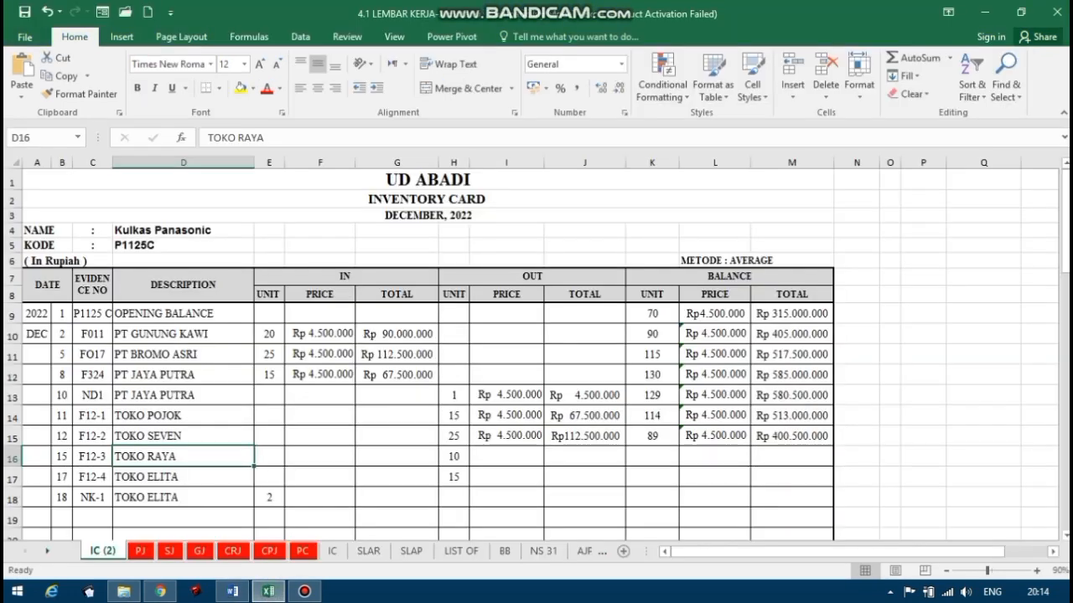
click(93, 456)
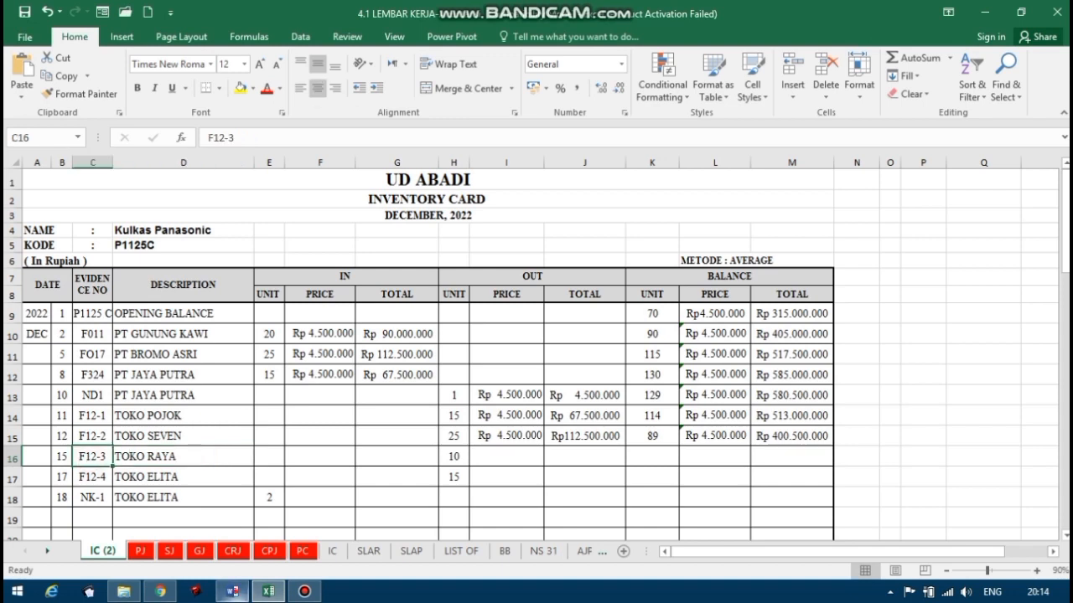
Compare the date and Kulkas Panasonic quantity on Toko Raya invoice F12-3 in Word with row 16 of the inventory card in Excel.
click(232, 592)
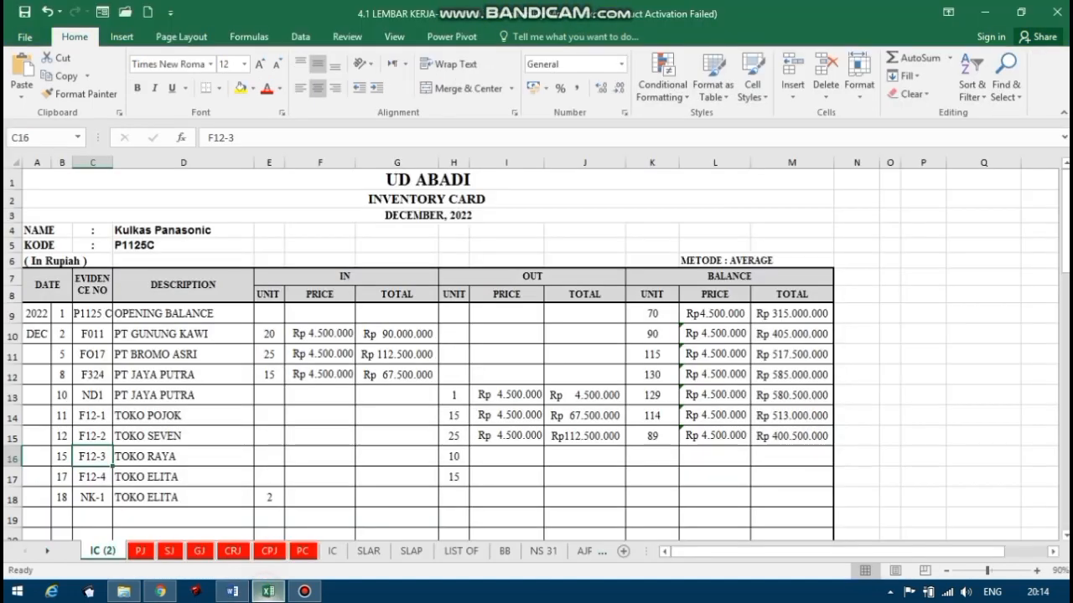
click(268, 591)
click(62, 457)
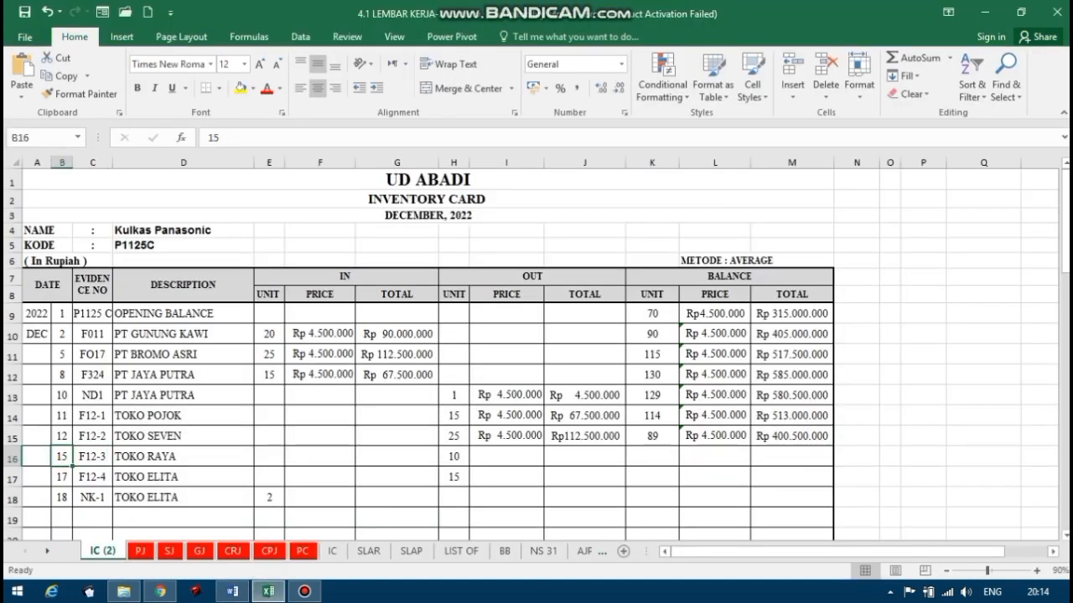
click(453, 457)
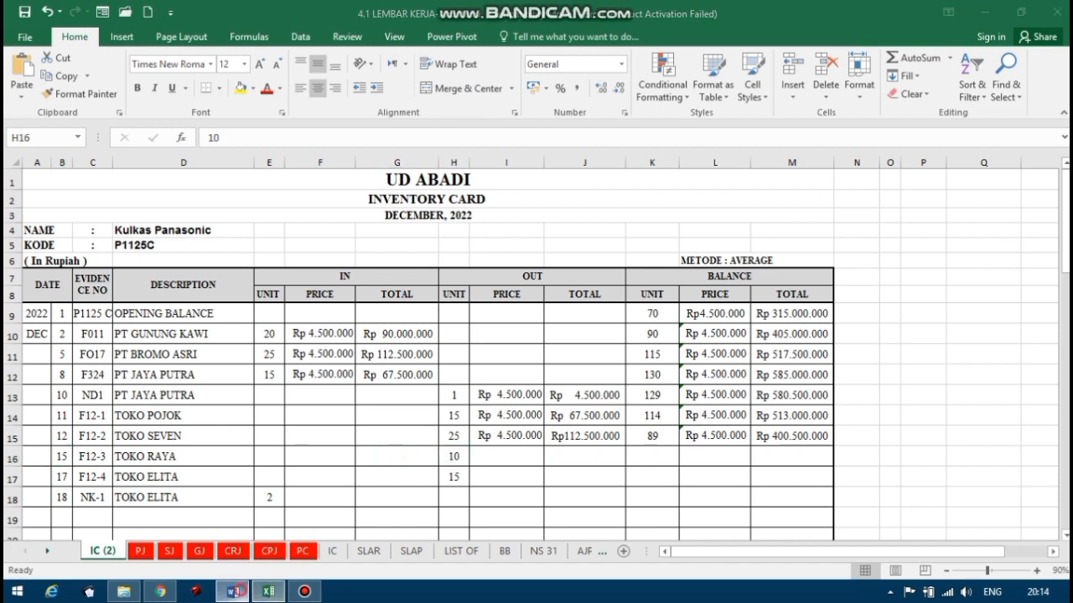
click(233, 592)
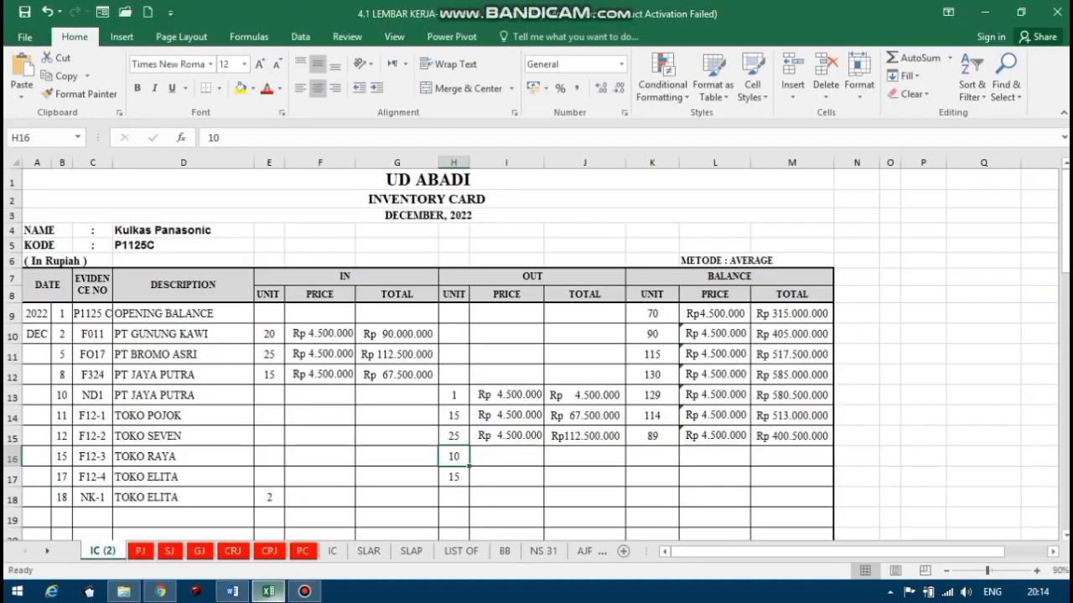
click(269, 591)
Fill in the OUT price for the 15 December TOKO RAYA sale in I16 with the formula =L15.
click(483, 456)
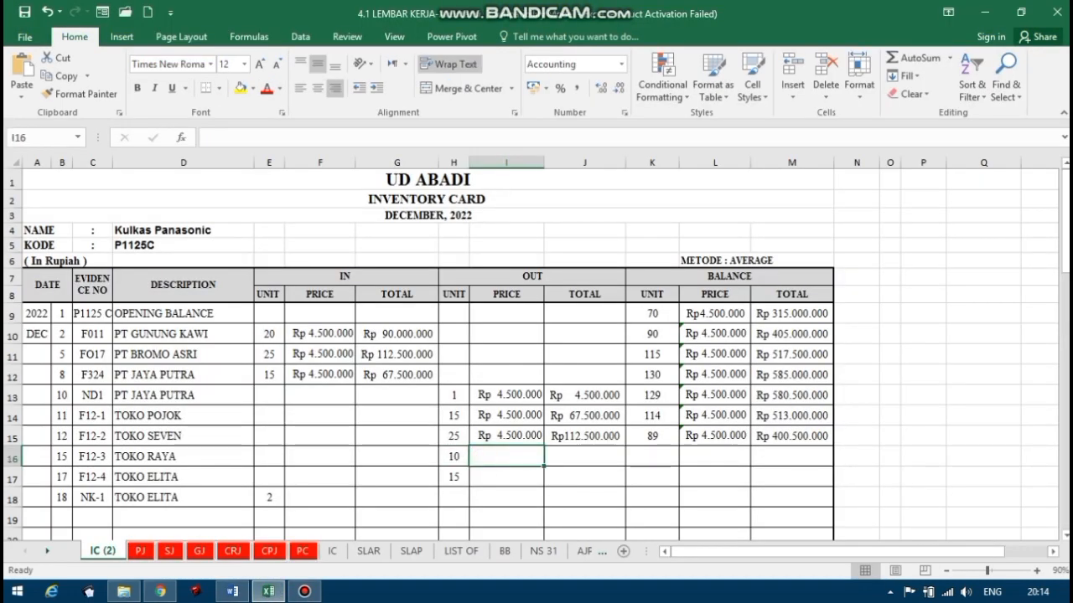
text(=)
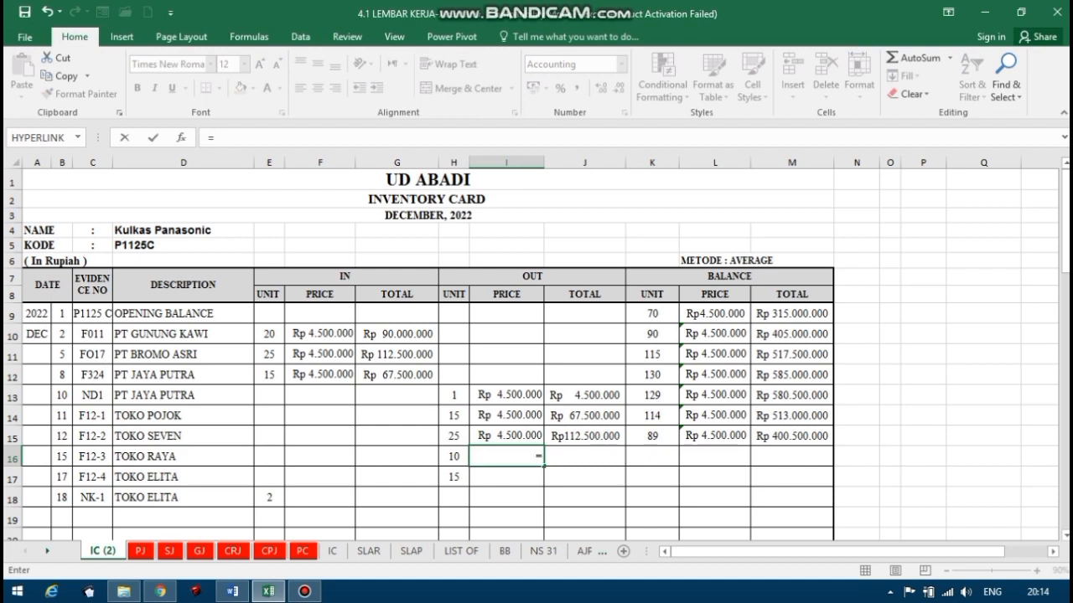
click(704, 436)
key(Return)
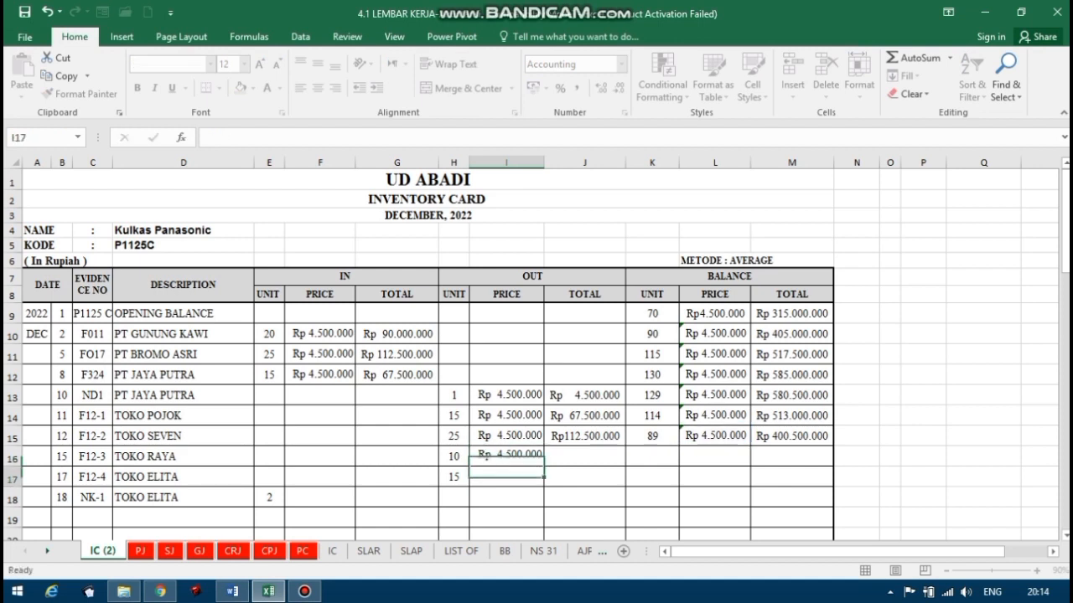
Calculate the OUT total for the 15 December TOKO RAYA sale in J16 with the formula =H16*I16.
click(622, 455)
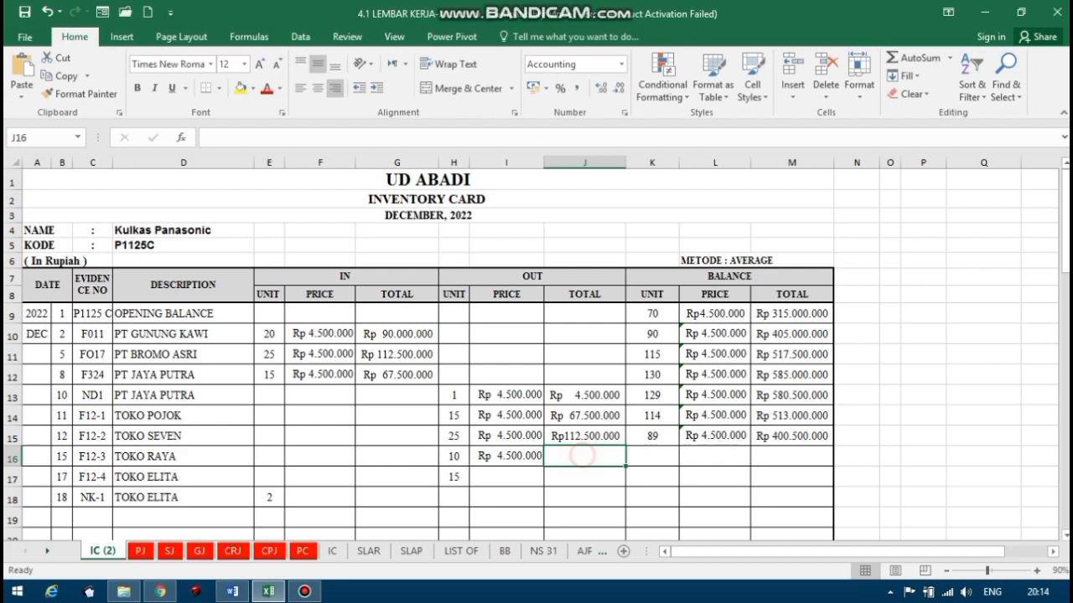
text(=)
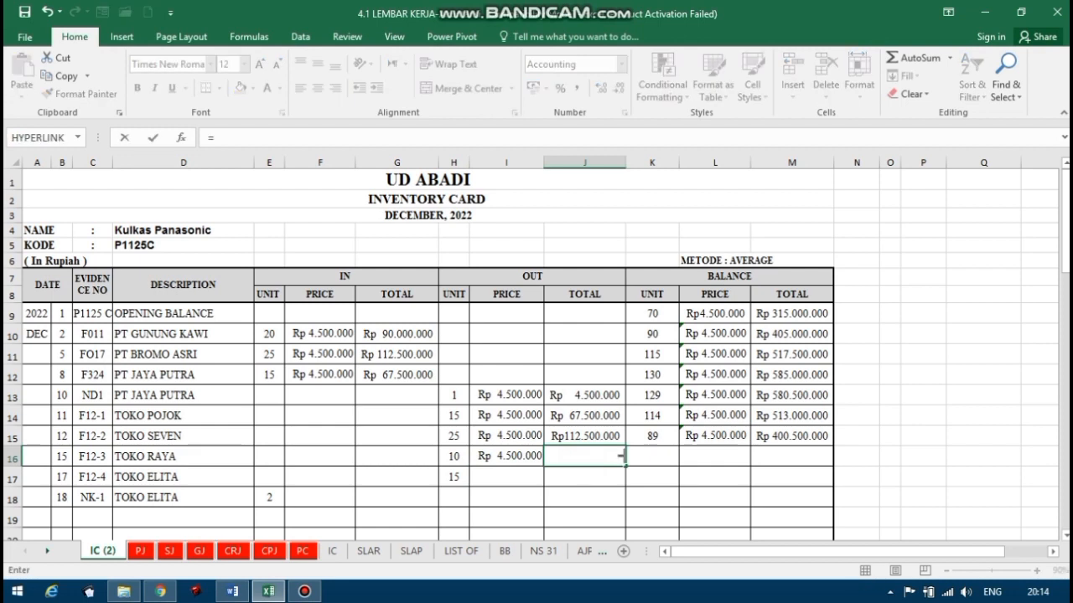
click(454, 456)
text(*)
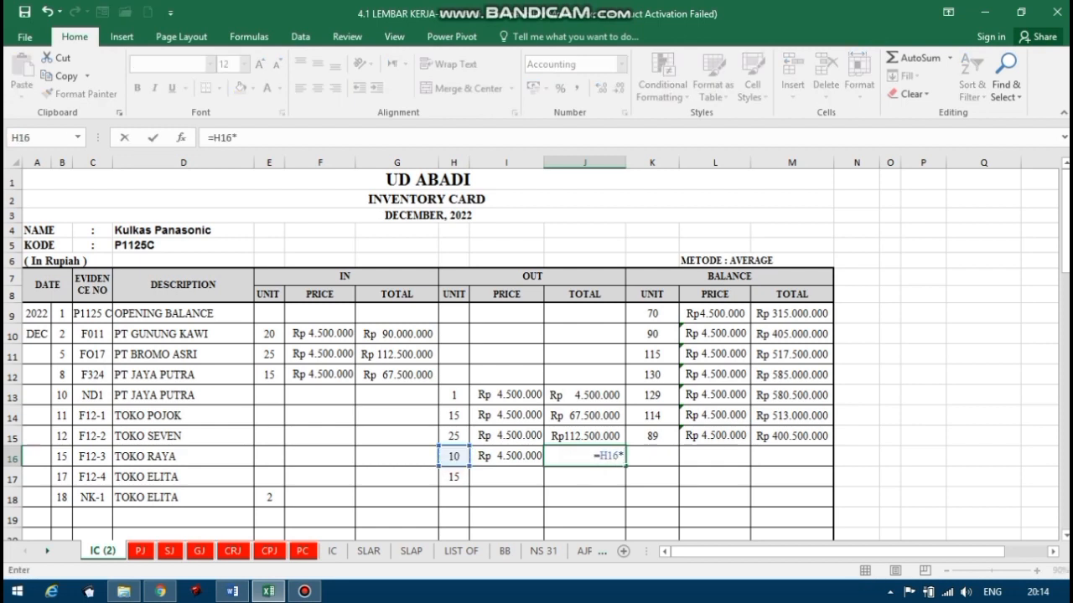
click(494, 457)
key(Return)
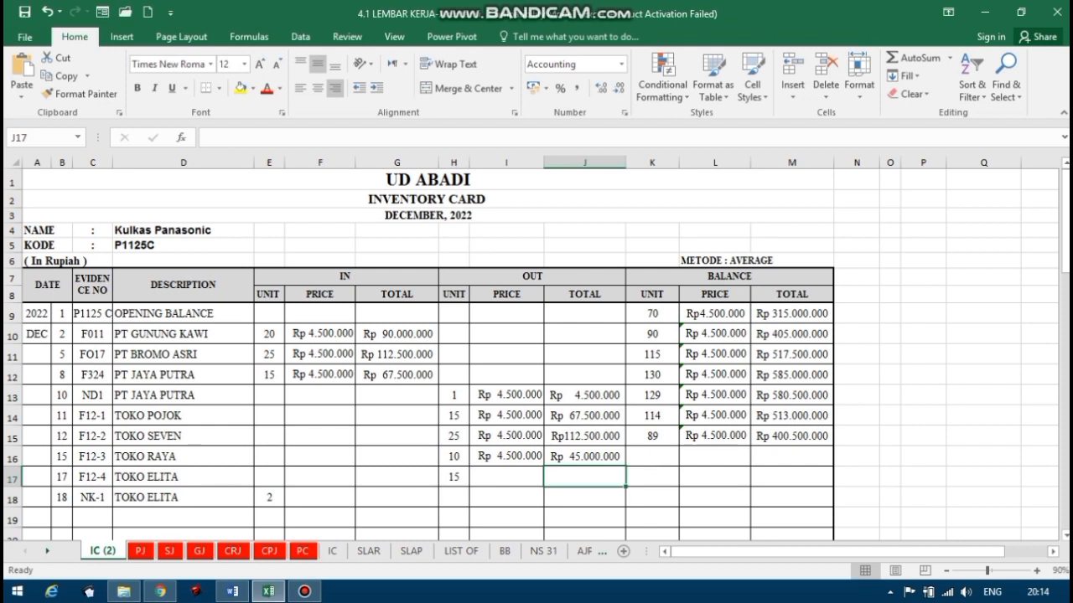
Calculate the balance units for the 15 December TOKO RAYA sale in K16 with the formula =K15-H16.
click(657, 454)
text(=)
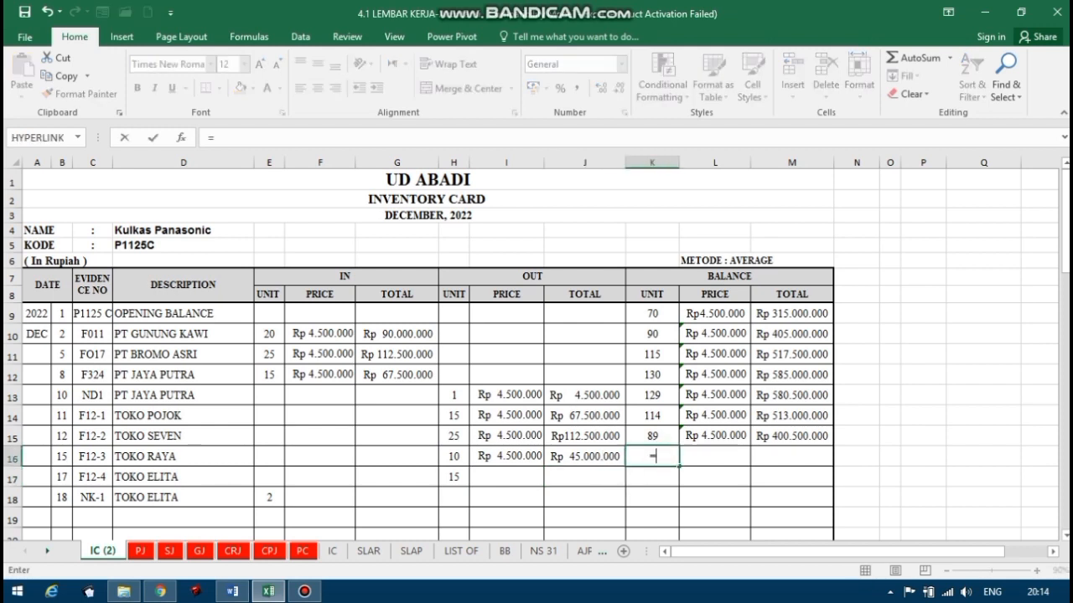
click(659, 436)
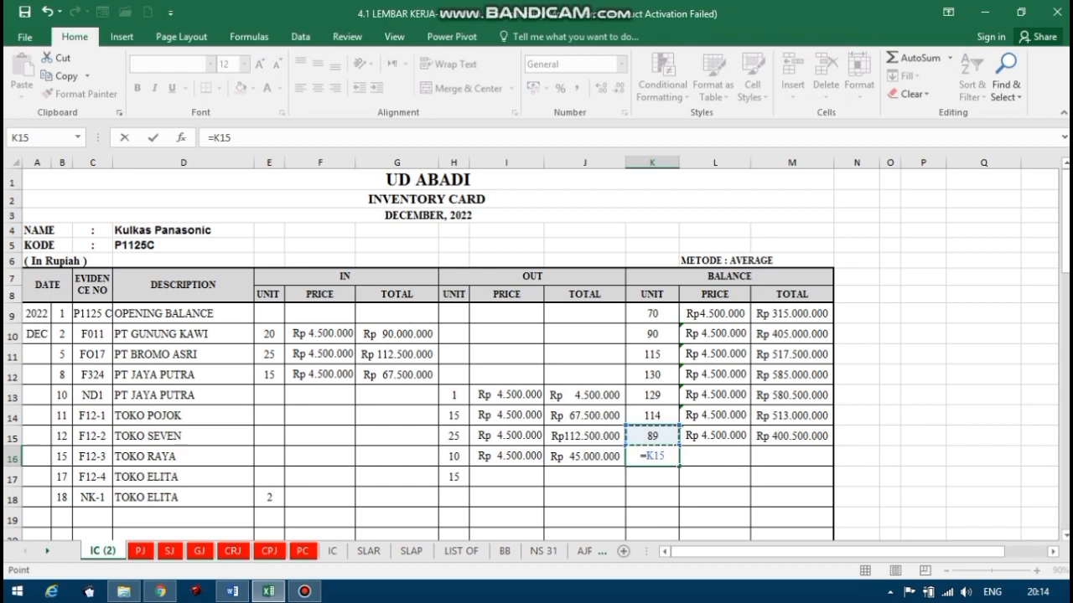
text(-)
click(456, 459)
key(Return)
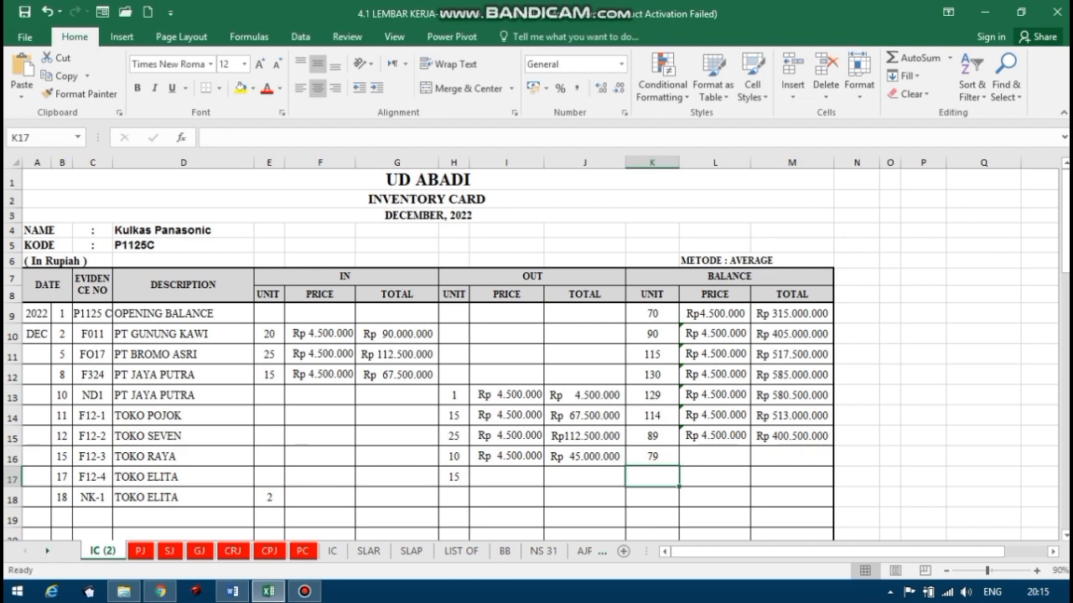
Calculate the balance total for the 15 December TOKO RAYA sale in M16 with the formula =M15-J16.
click(779, 459)
text(=)
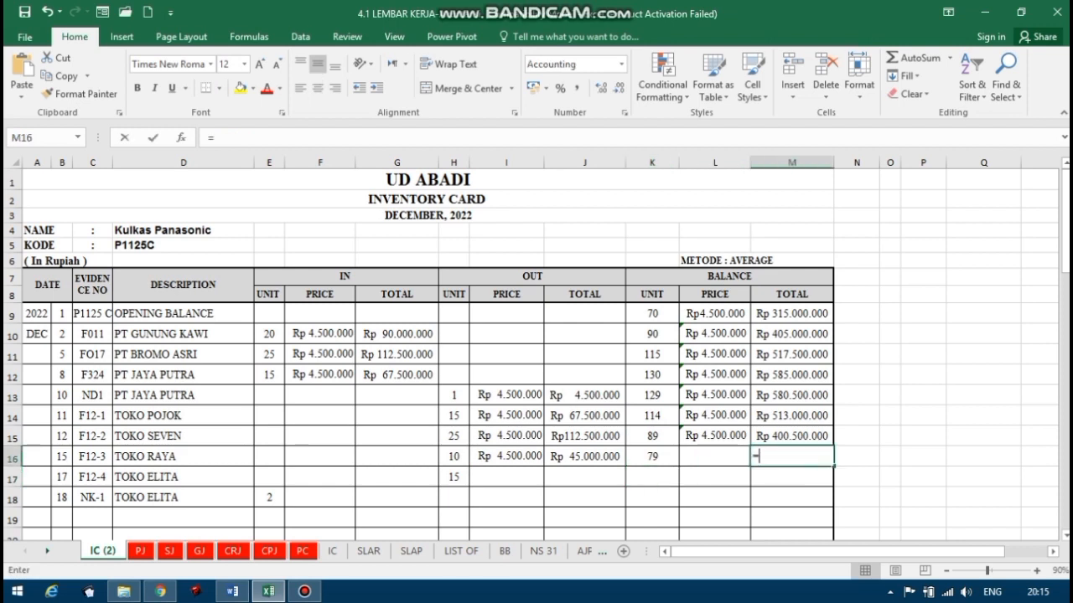
click(786, 438)
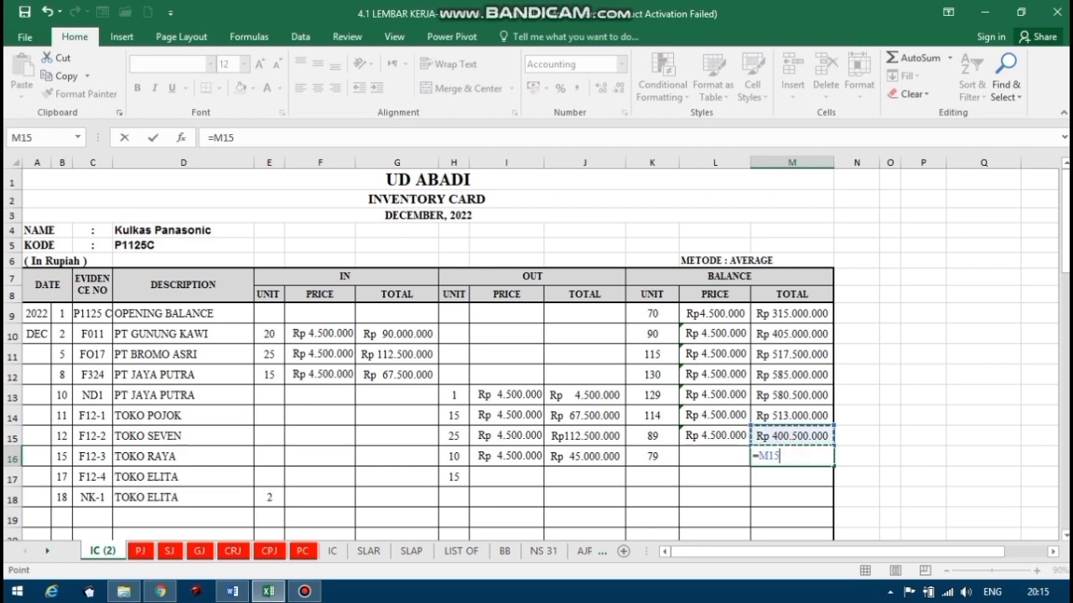
text(-)
click(585, 457)
key(Return)
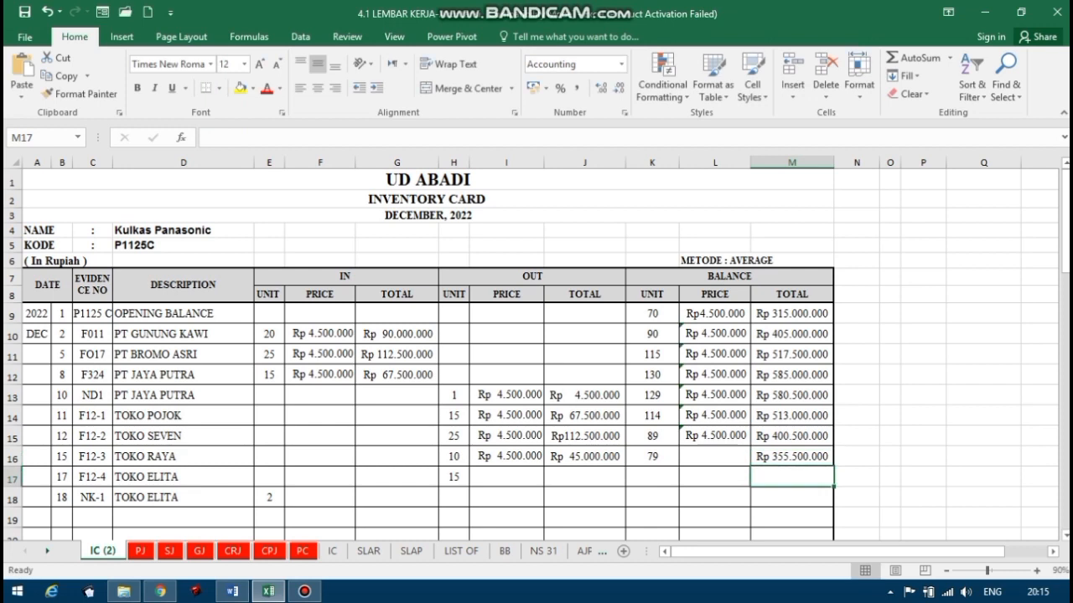
Calculate the average balance price for the 15 December TOKO RAYA sale in L16 with the formula =M16/K16.
click(728, 460)
text(=)
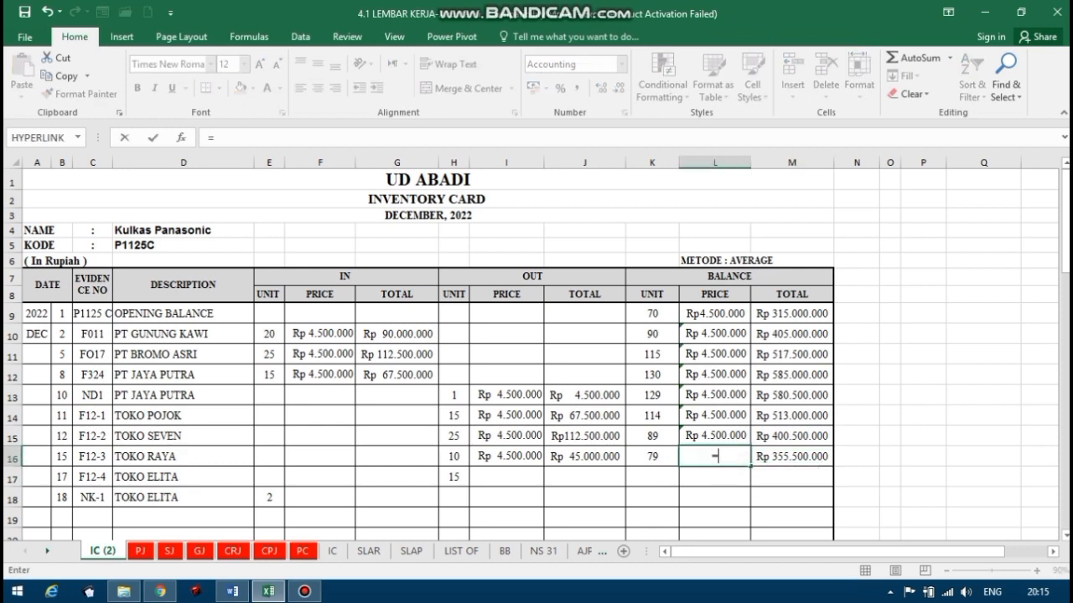
click(782, 460)
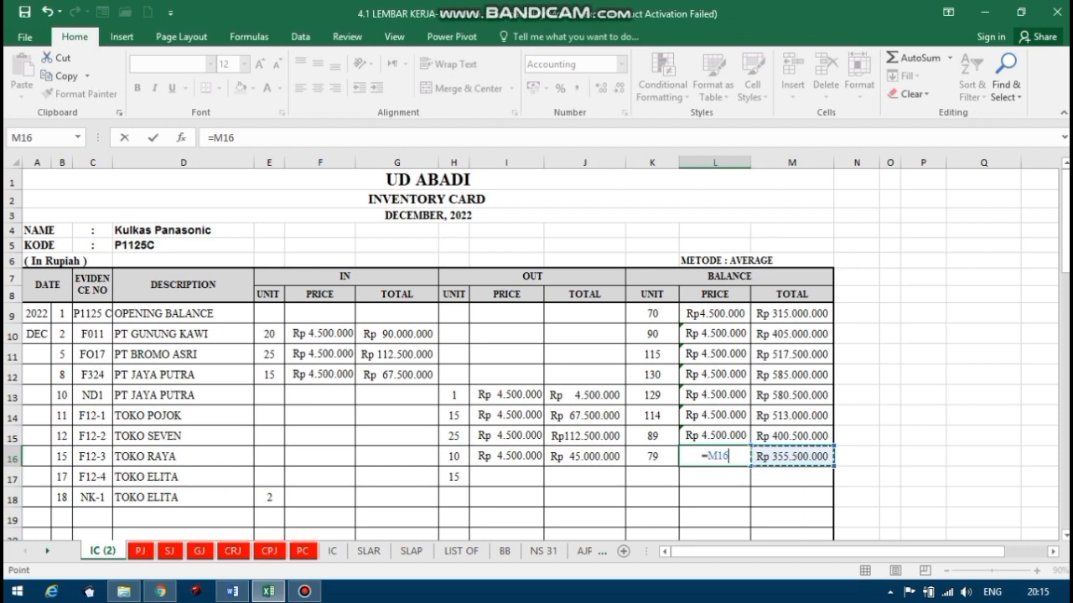
text(/)
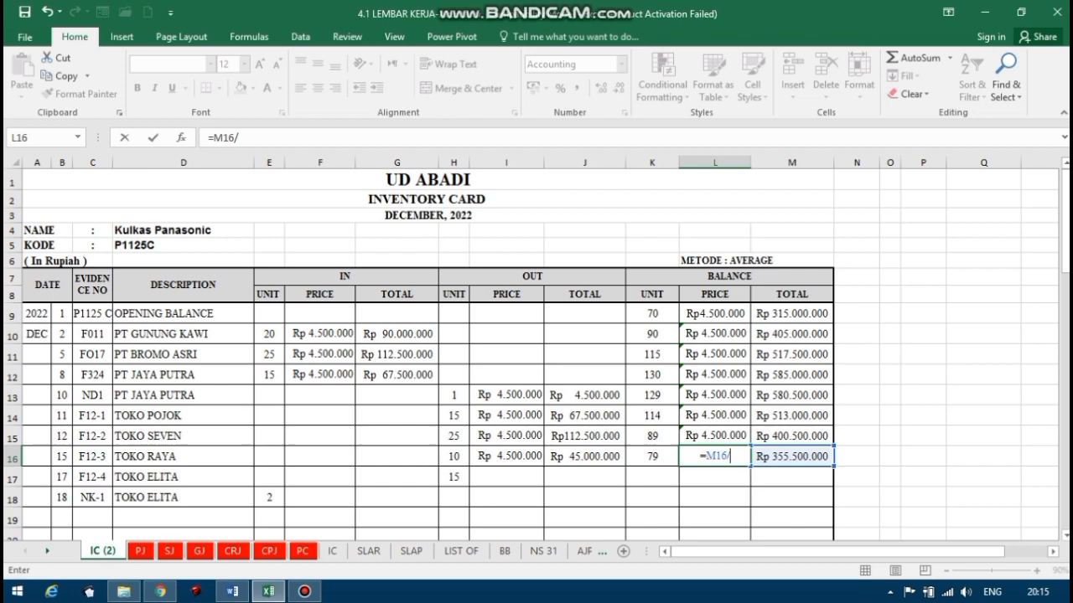
text(K16)
key(Return)
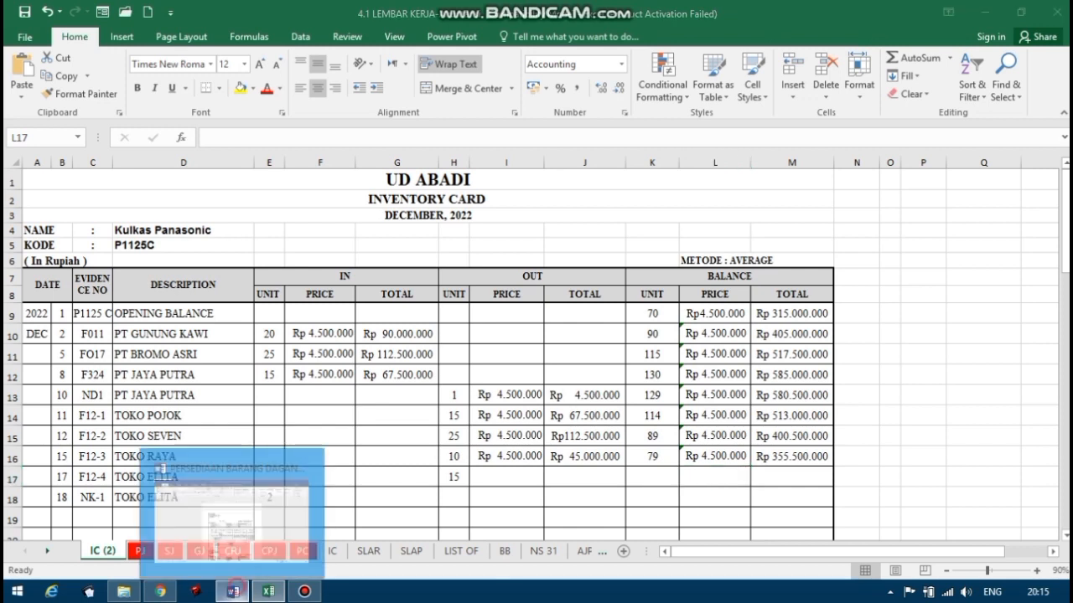
Compare the customer and number of the 17 December Toko Elita invoice F12-4 in Word with the description and evidence number in row 17 in Excel.
click(232, 591)
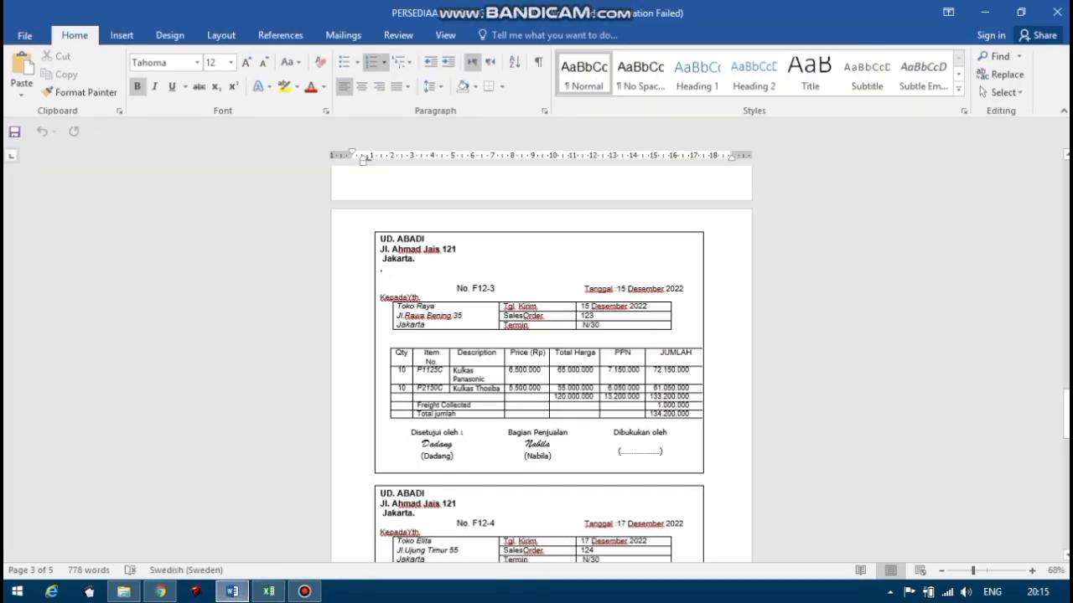
drag(1066, 409, 1066, 424)
drag(1066, 445, 1066, 444)
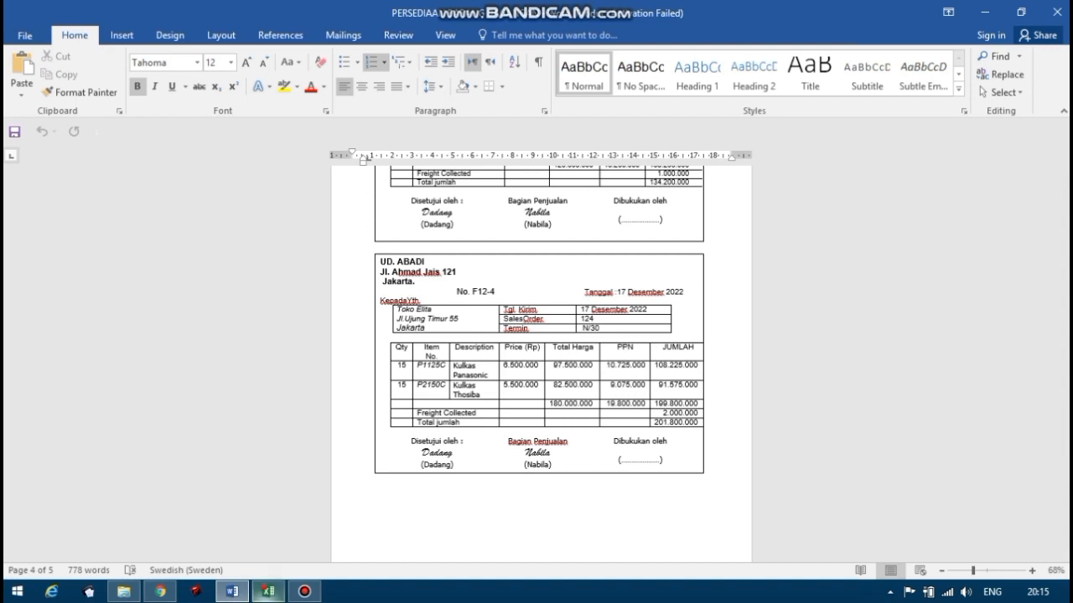
click(268, 591)
click(176, 476)
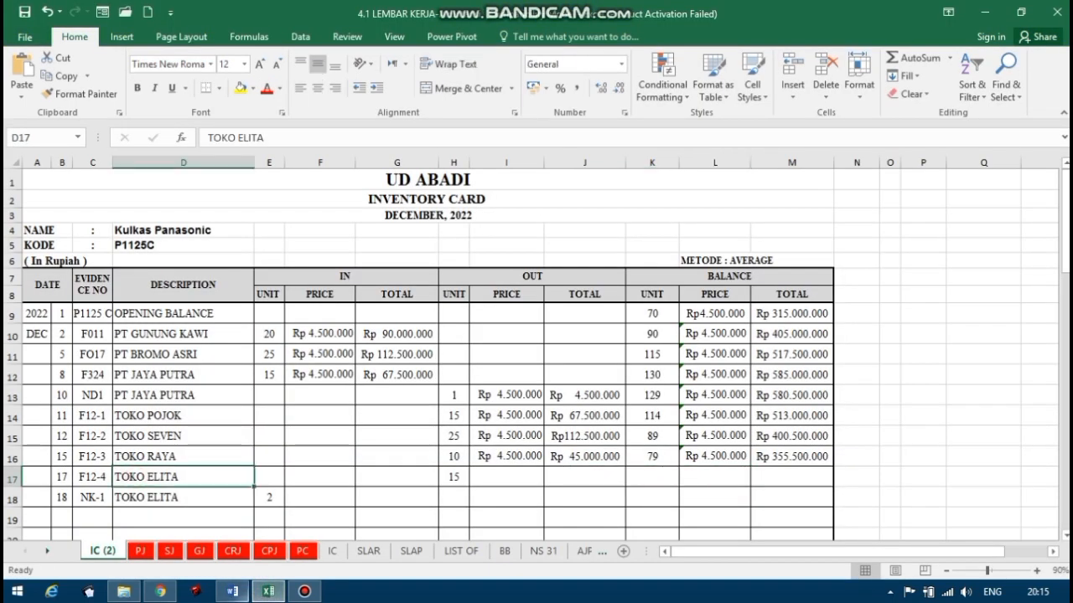
mouse_move(268, 592)
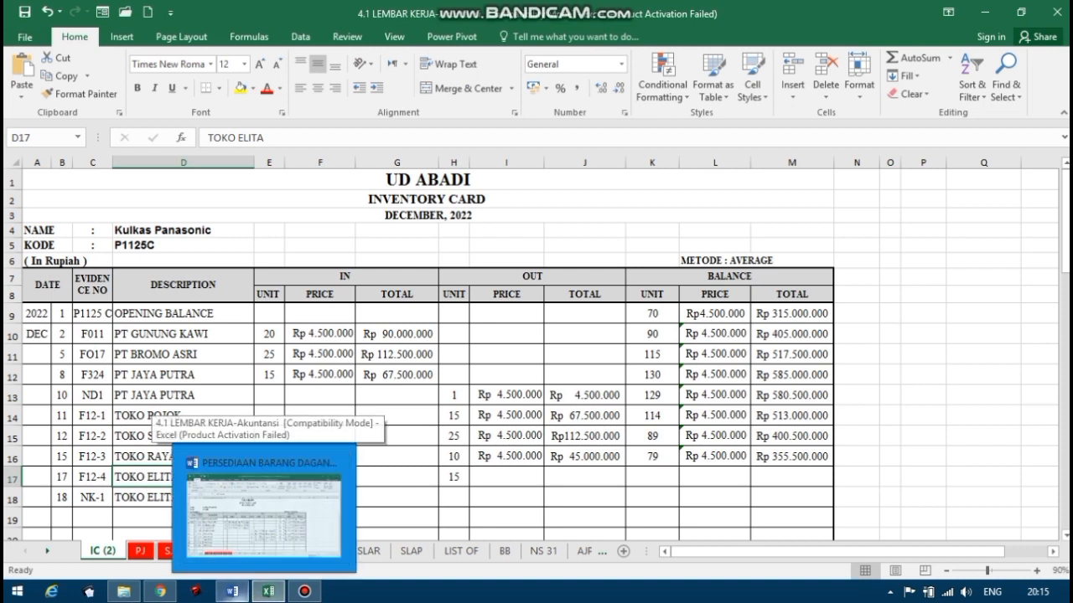
click(232, 592)
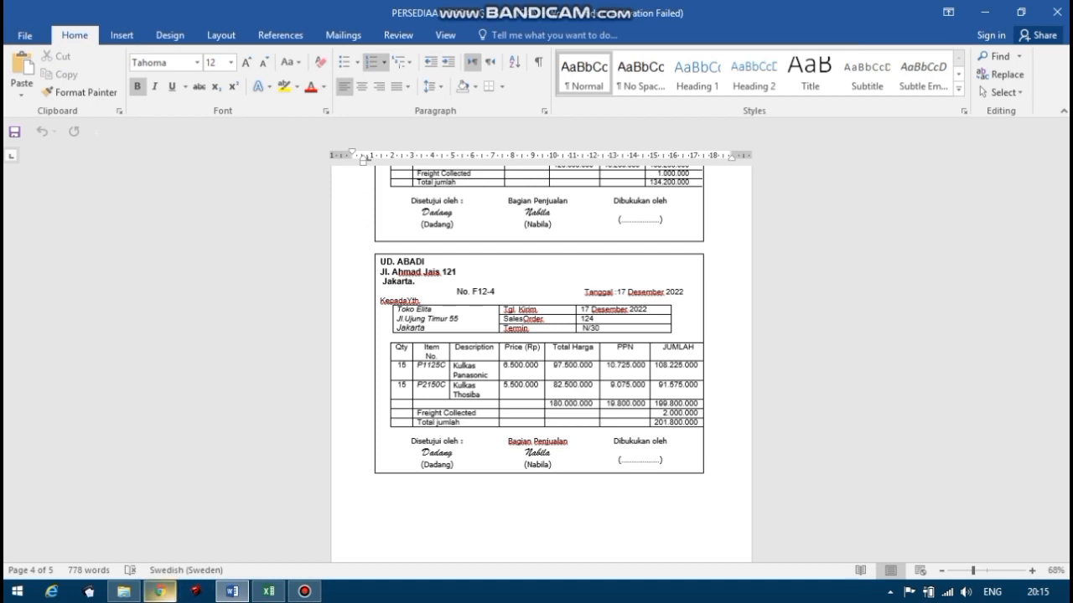
click(271, 594)
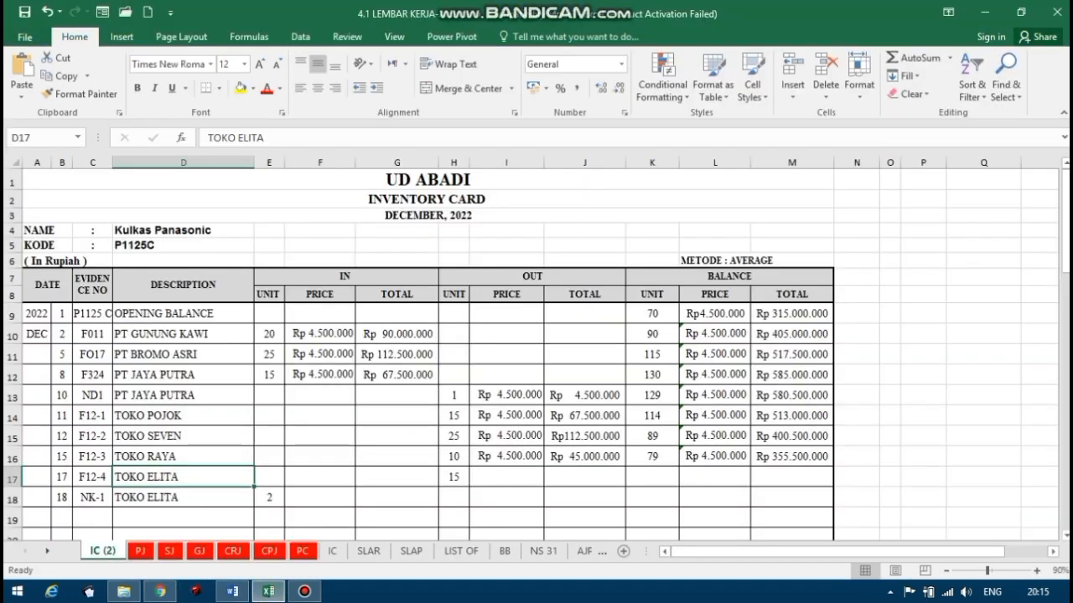
click(94, 478)
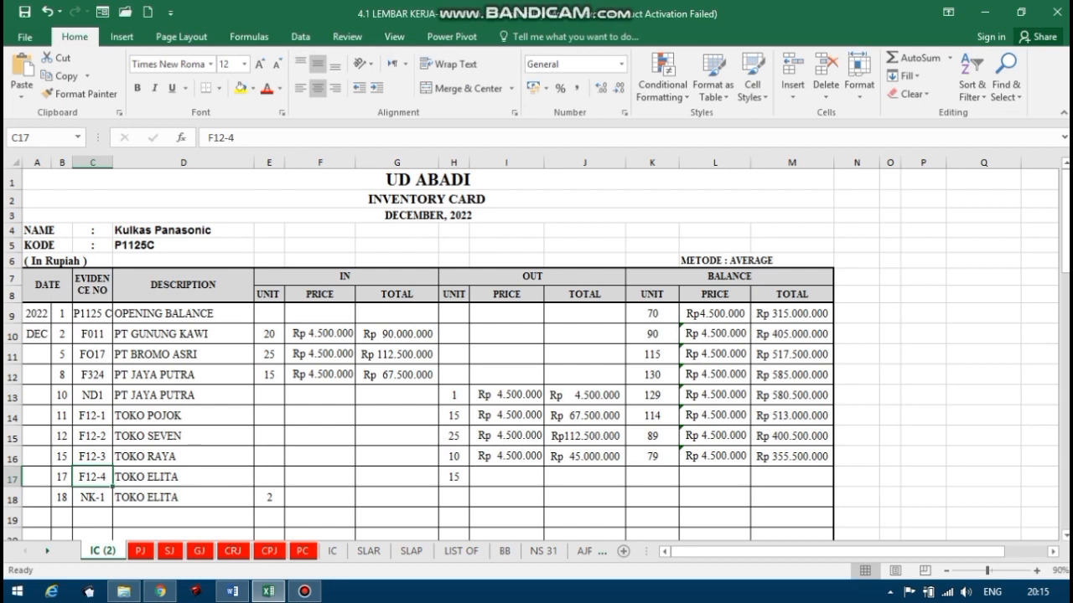
Check the date and OUT units in row 17 in Excel against the Toko Elita invoice F12-4 in Word.
click(232, 592)
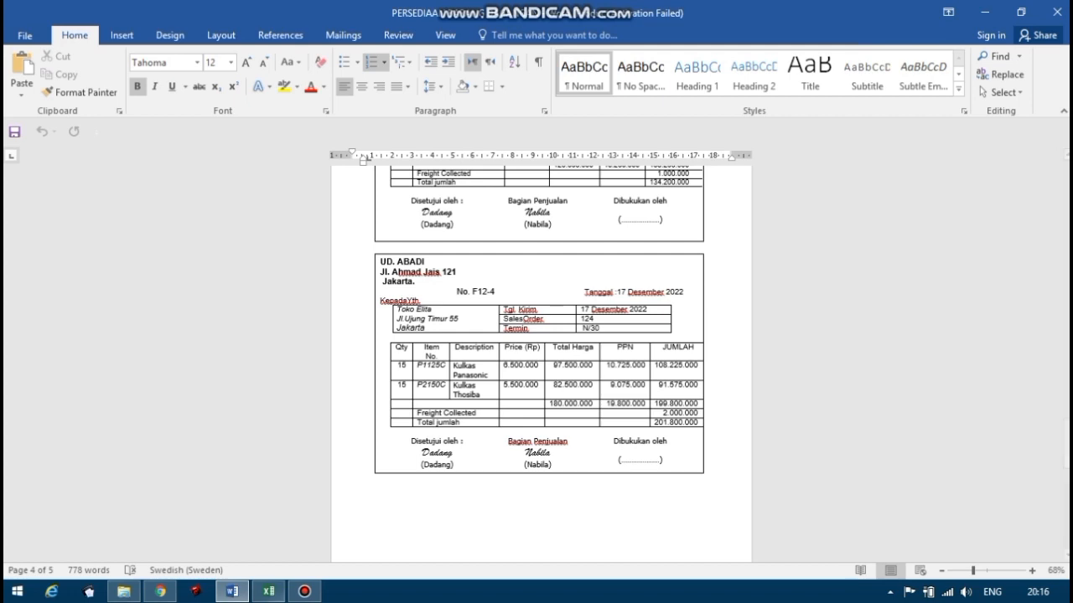
click(268, 591)
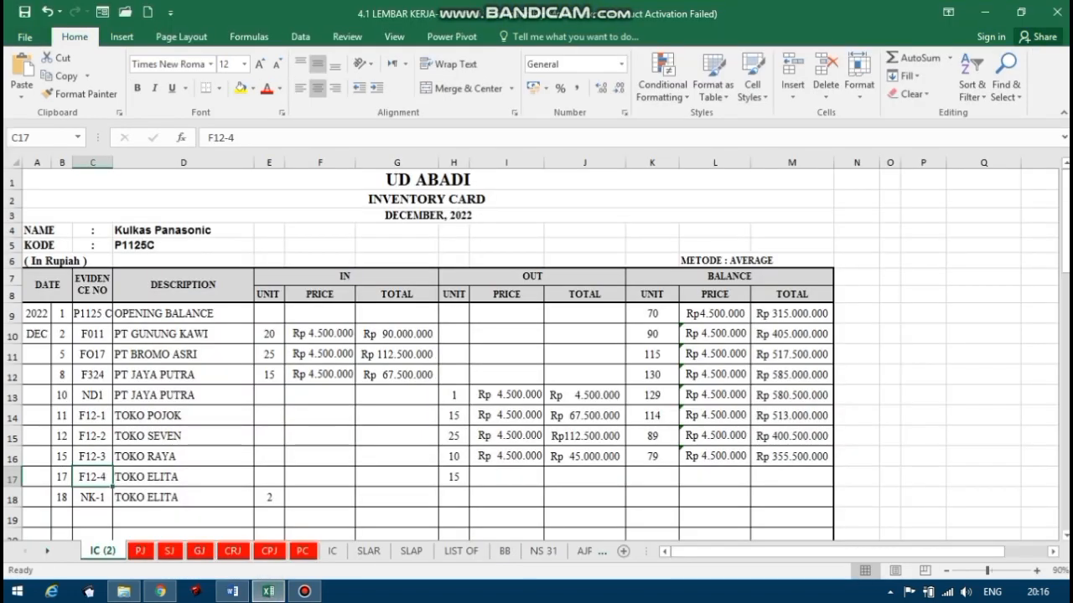
click(62, 497)
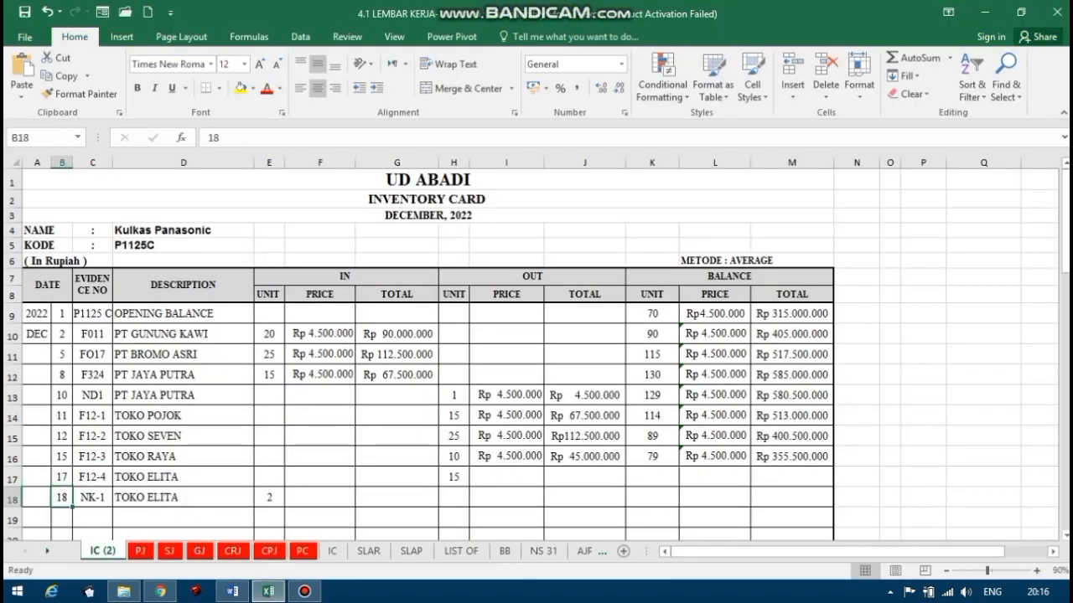
click(62, 477)
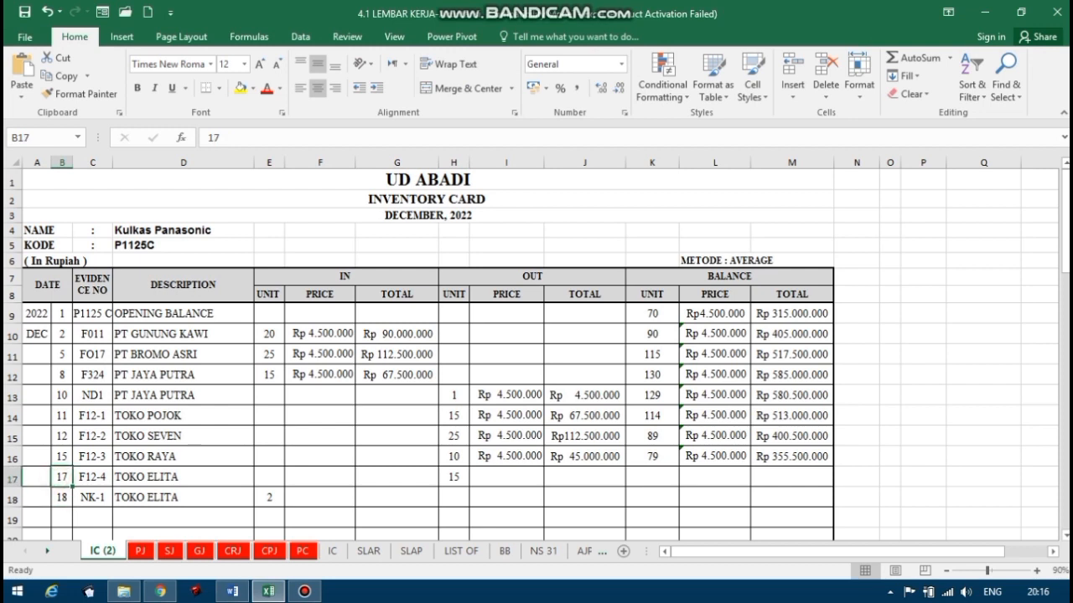
click(453, 477)
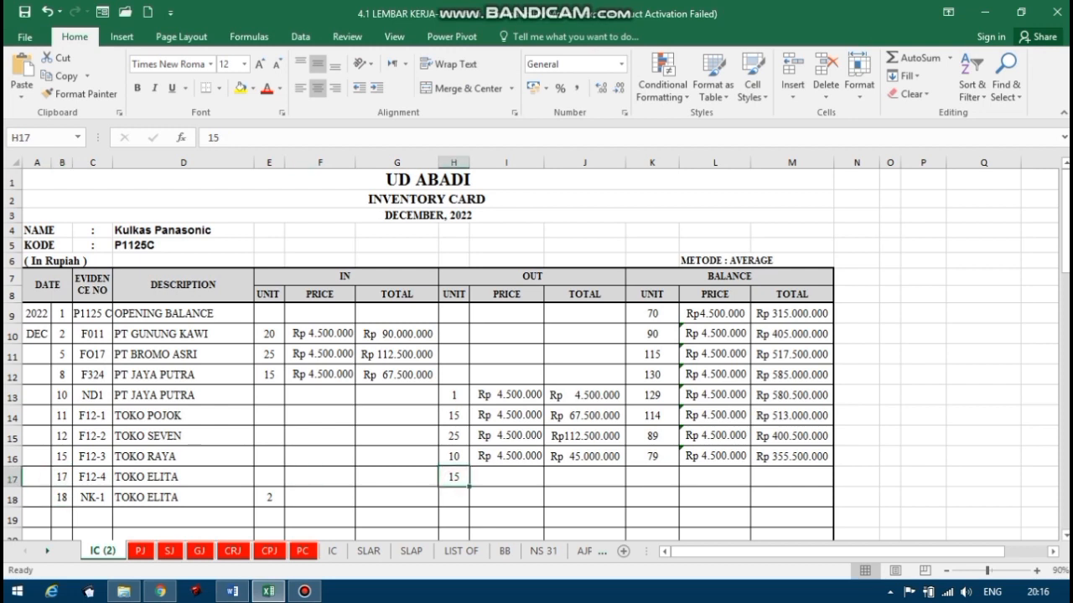
click(232, 592)
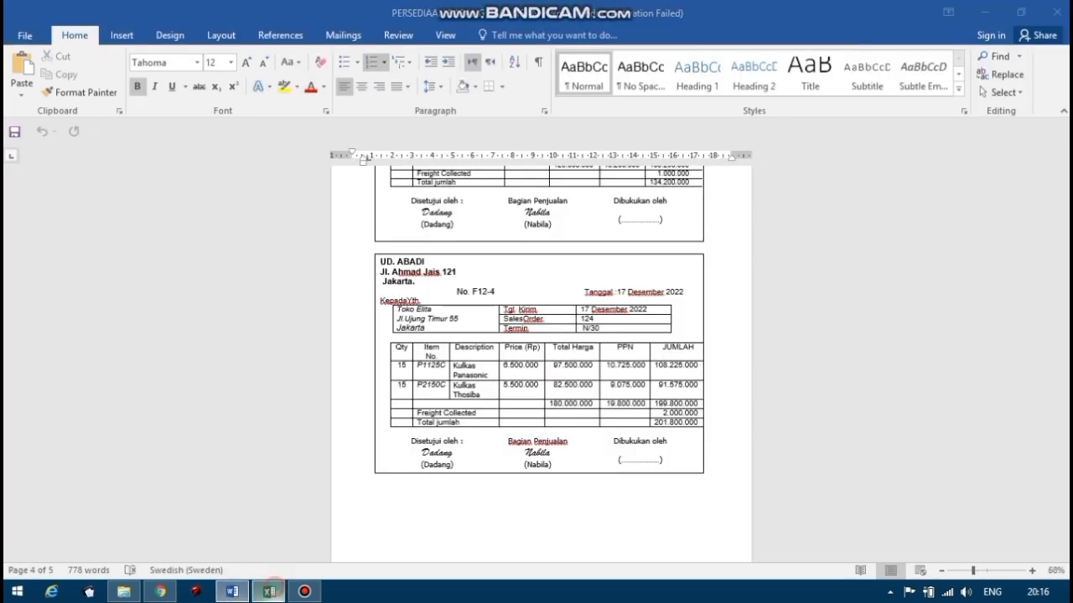
In Excel, enter 15 OUT units in H17 for the 17 December TOKO ELITA sale and set its OUT price in I17 to =L16.
click(269, 592)
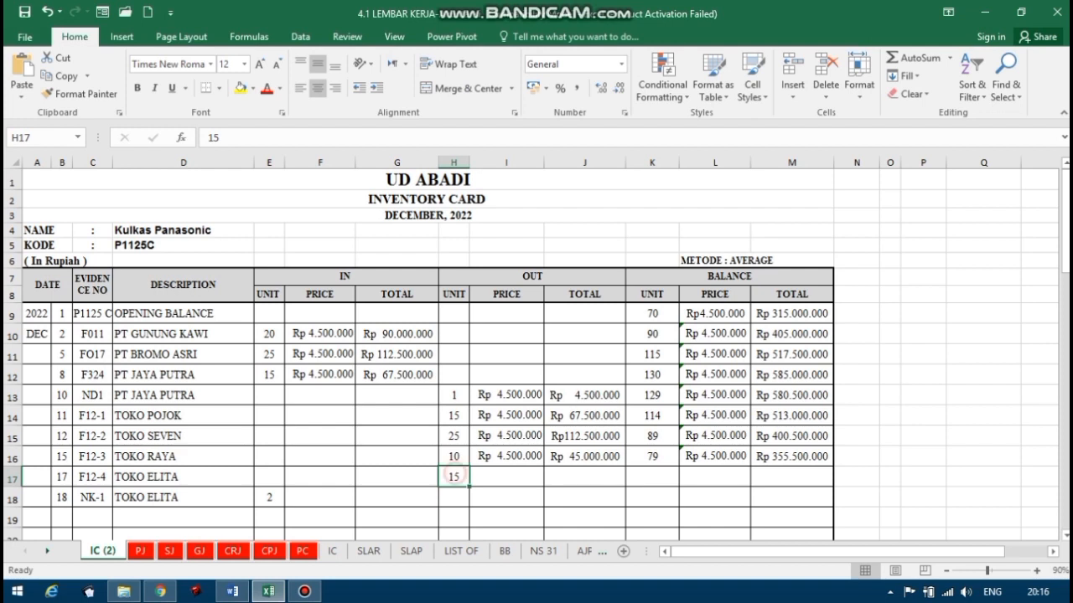
text(15)
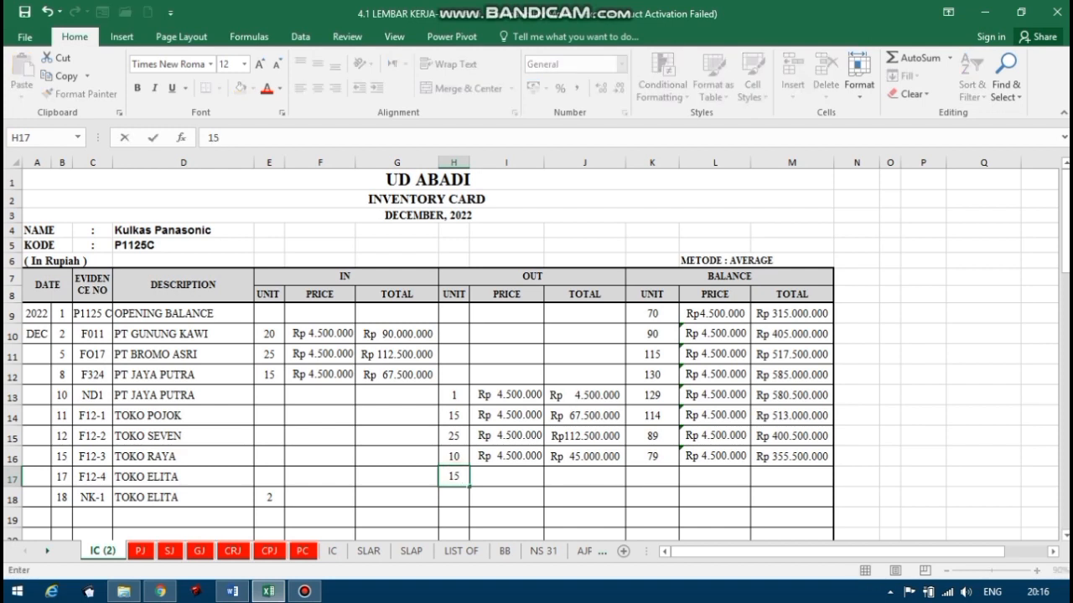
click(500, 474)
text(=)
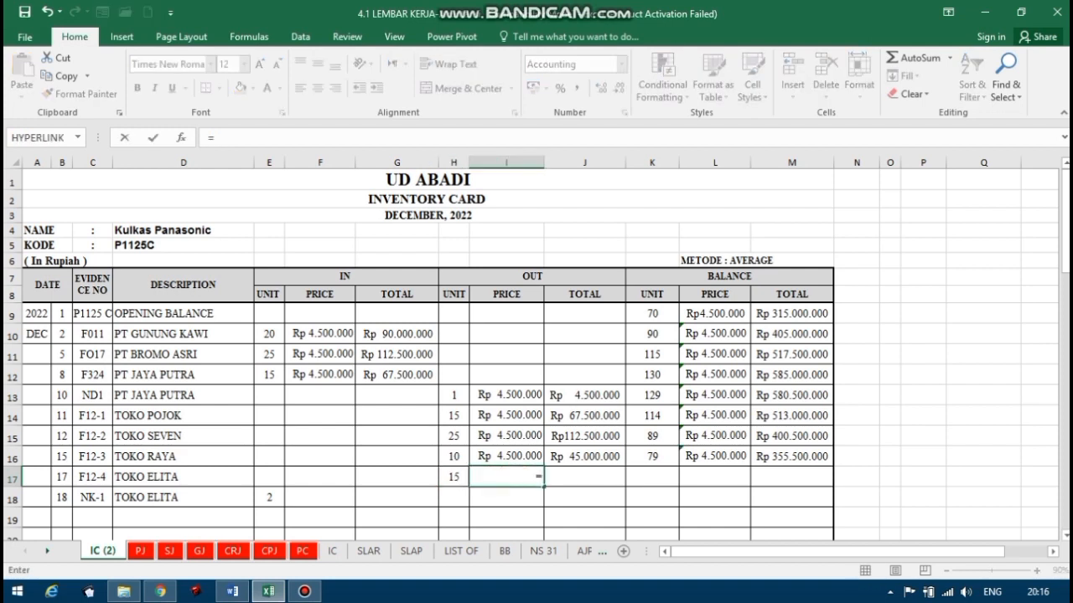
click(733, 459)
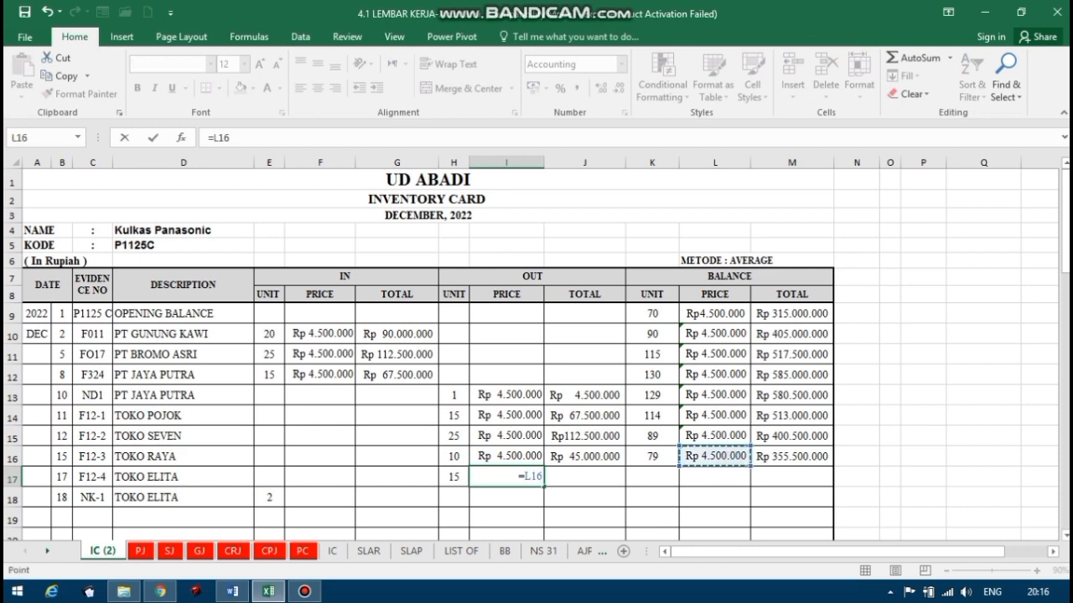
key(Return)
Calculate the OUT total for the 17 December TOKO ELITA sale in J17 with the formula =H17*I17.
click(575, 474)
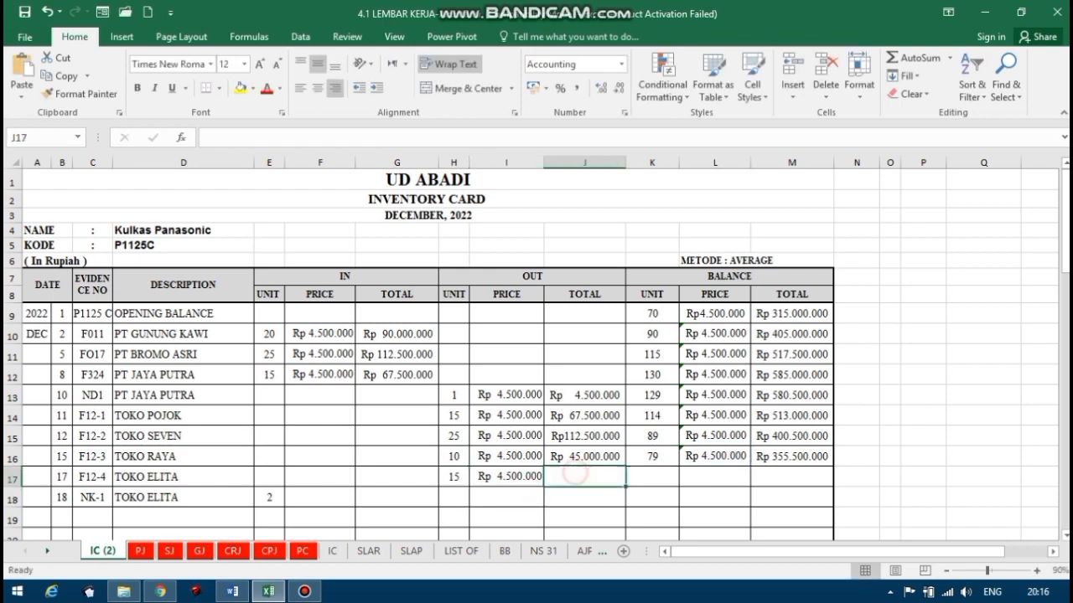
text(=)
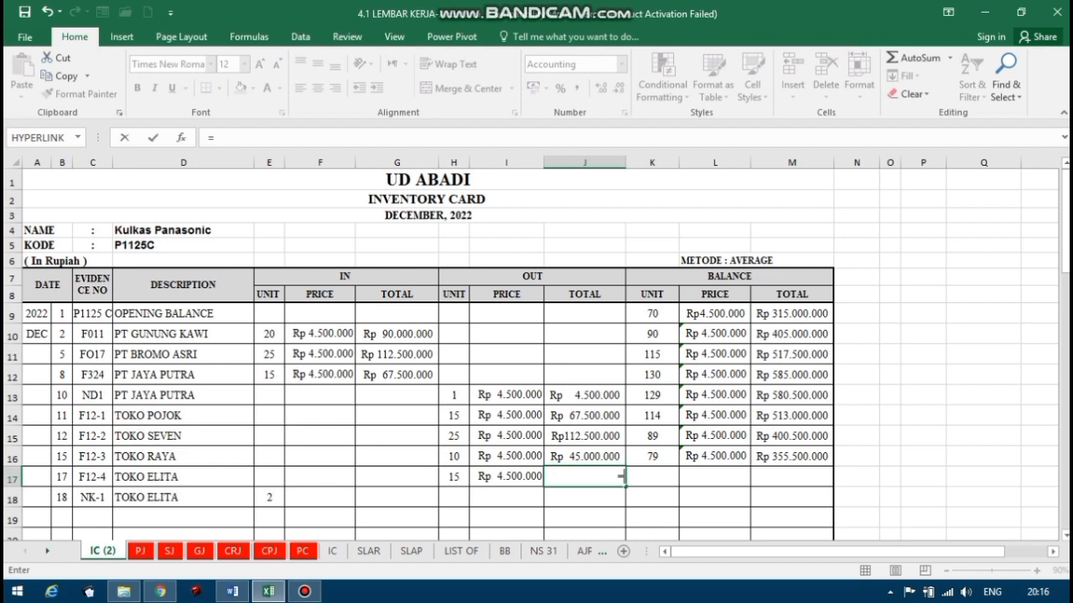
click(453, 476)
text(*)
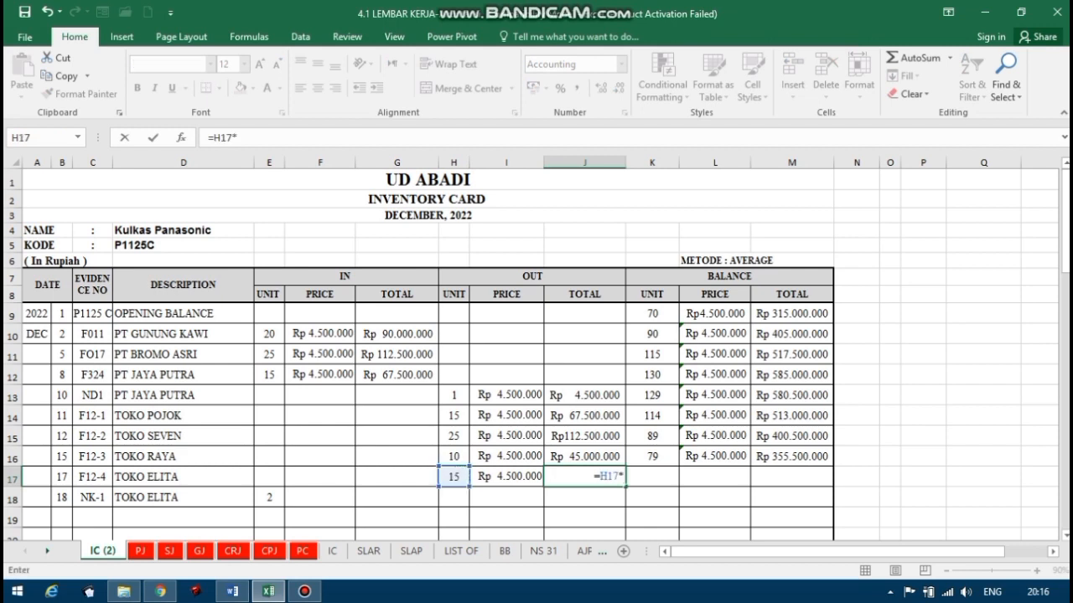
click(507, 477)
key(Return)
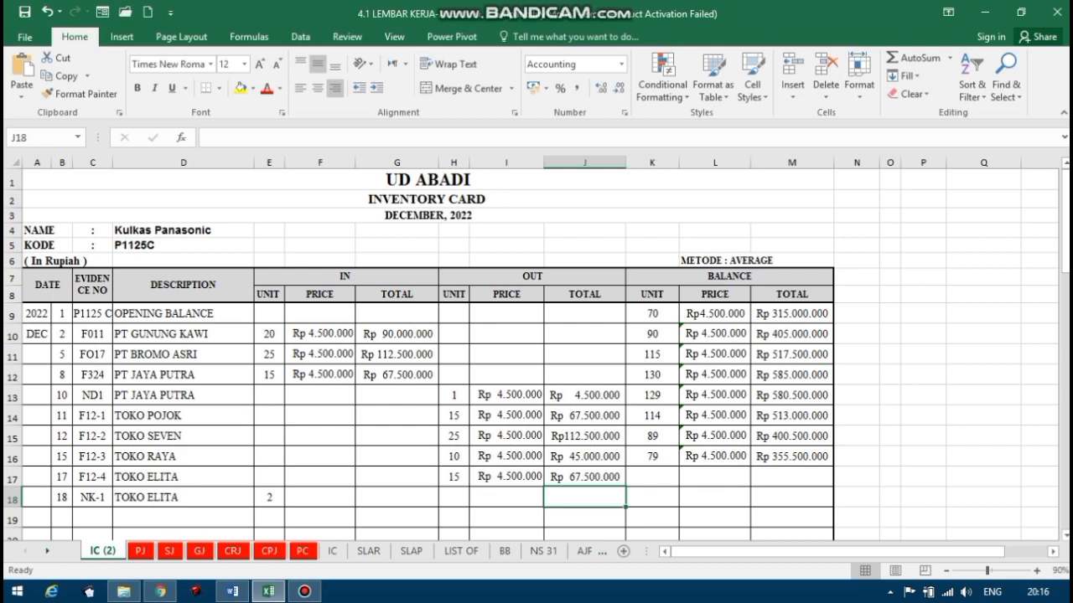
Calculate the balance units for the 17 December TOKO ELITA sale in K17 with the formula =K16-H17.
click(665, 477)
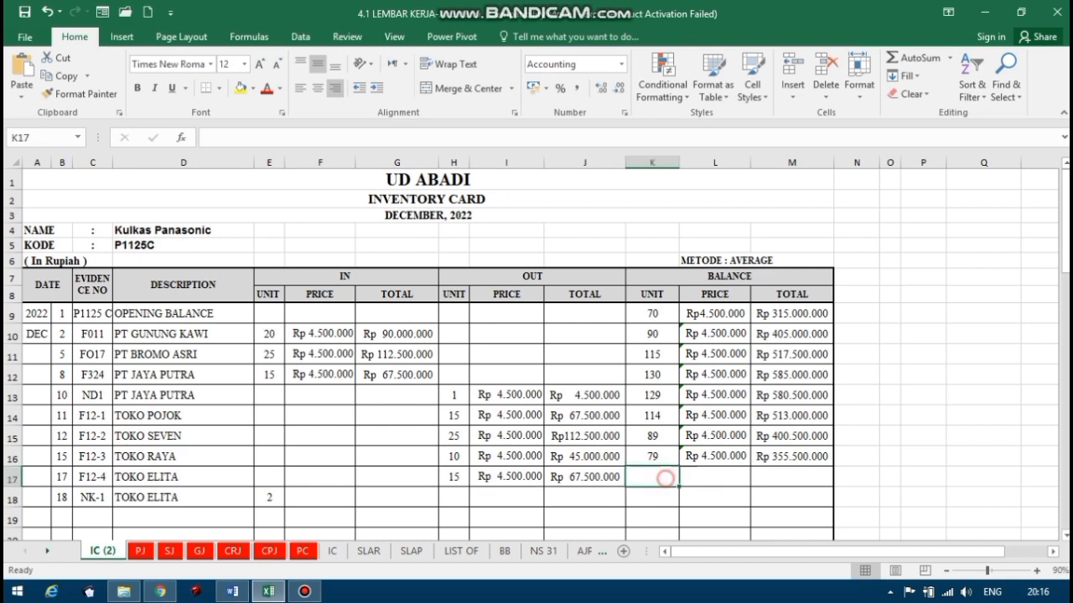
text(=)
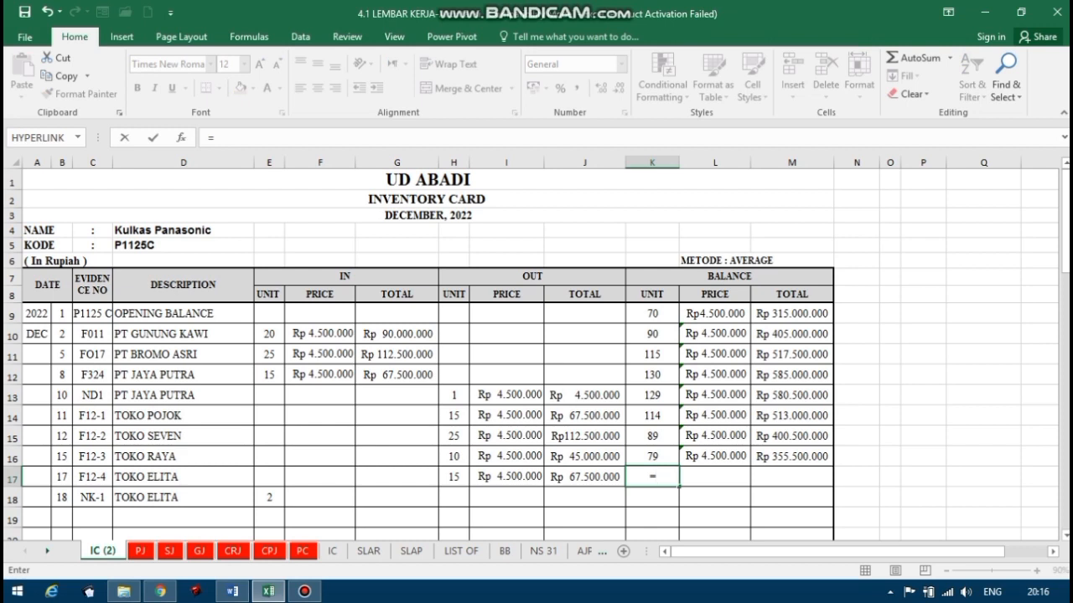
click(659, 457)
text(-)
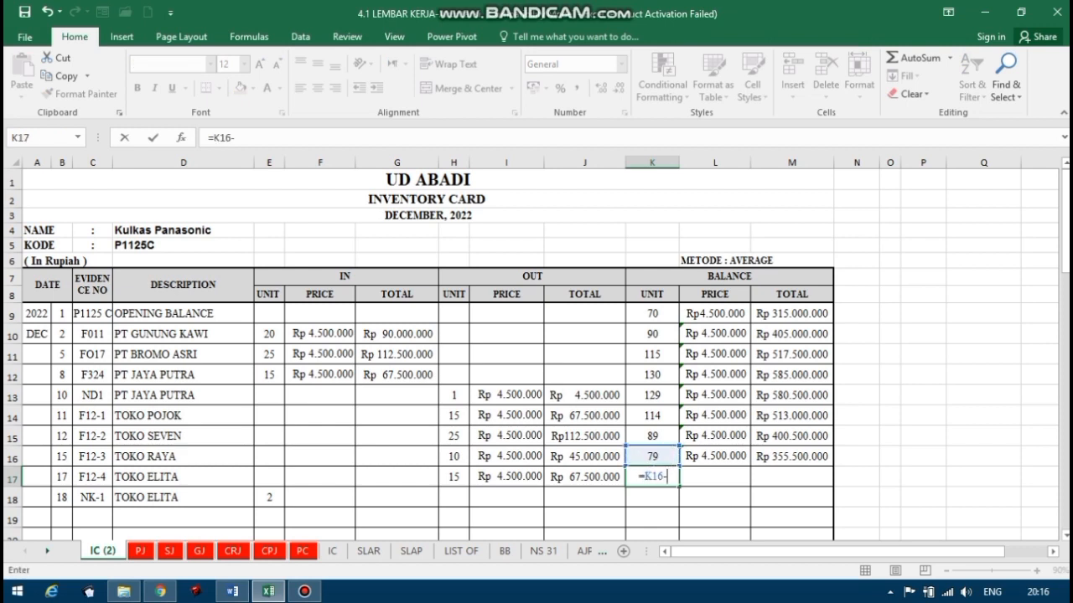
click(453, 477)
key(Return)
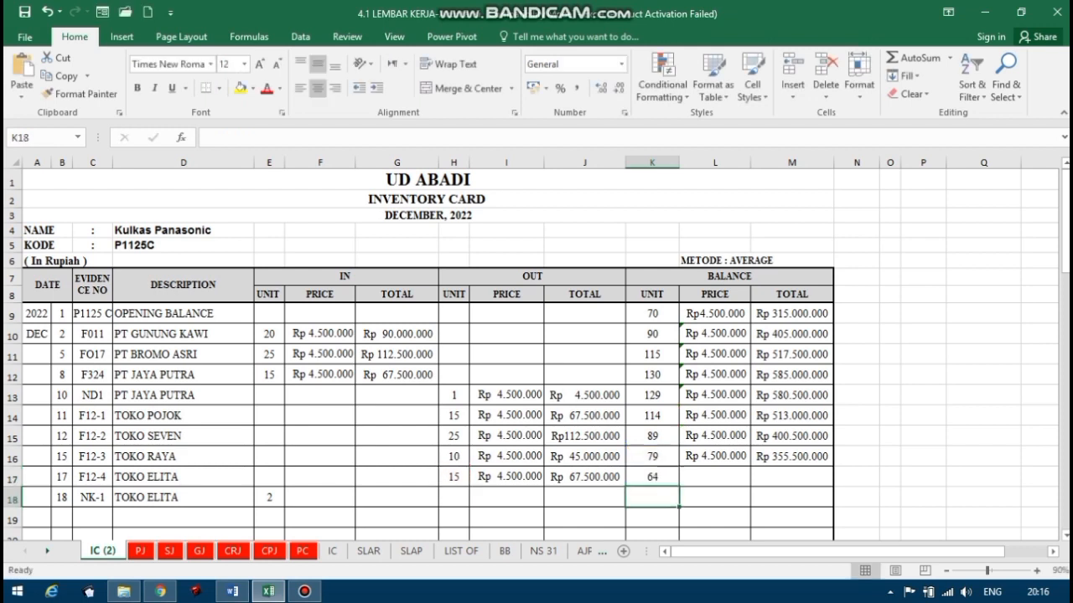
Calculate the balance total for the 17 December TOKO ELITA sale in M17 with the formula =M16-J17.
click(785, 477)
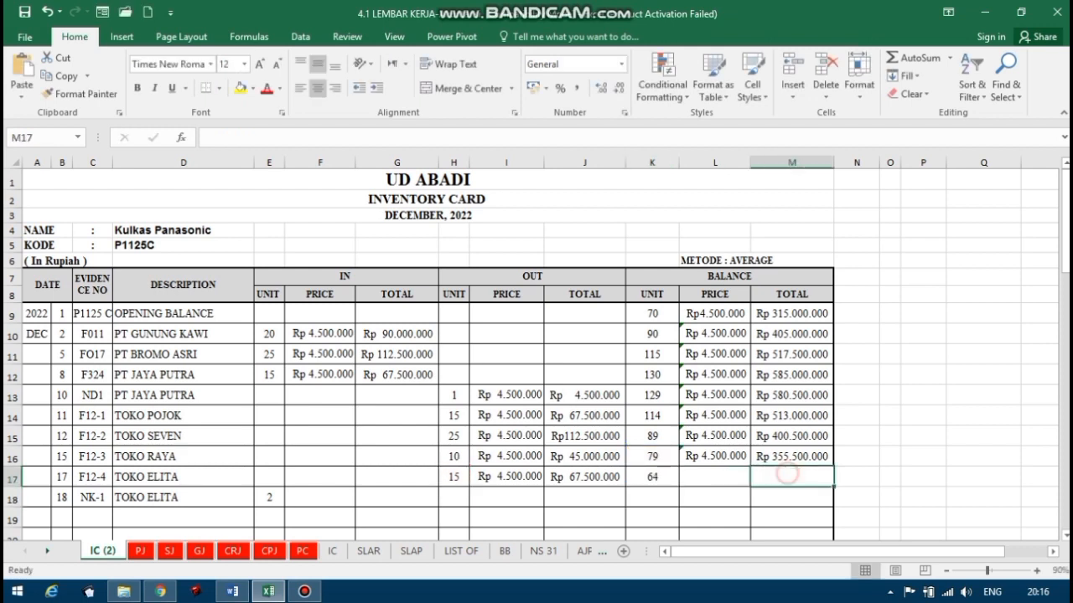
text(=)
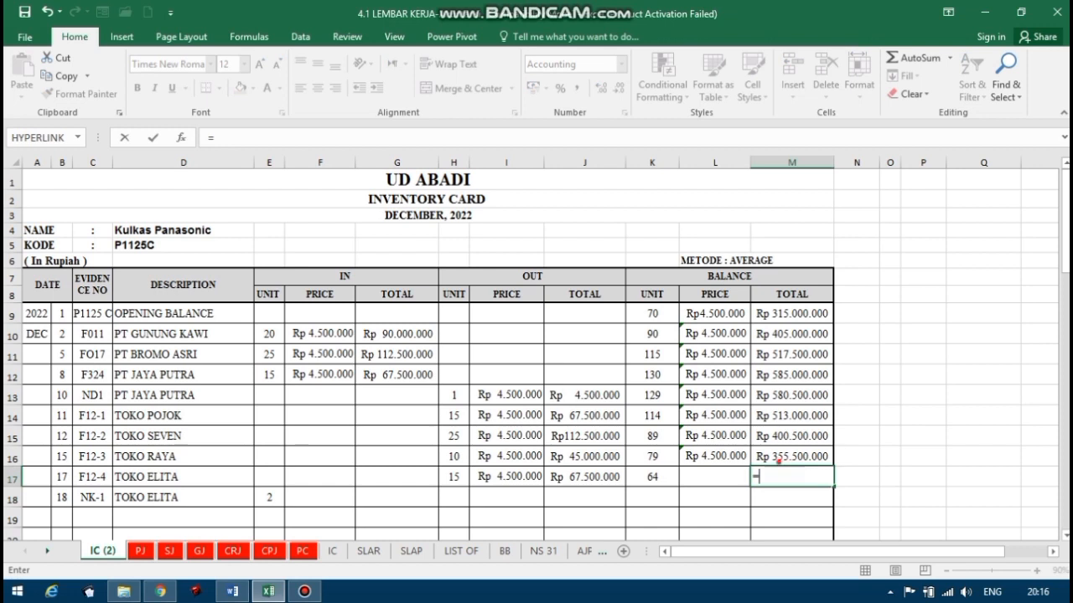
key(Up)
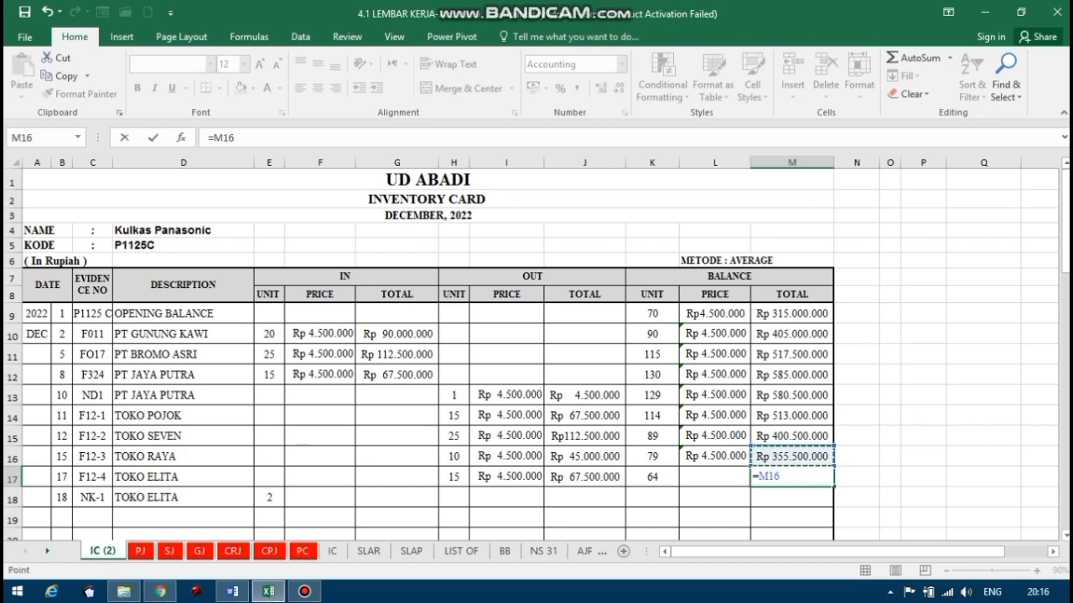
text(-)
click(604, 475)
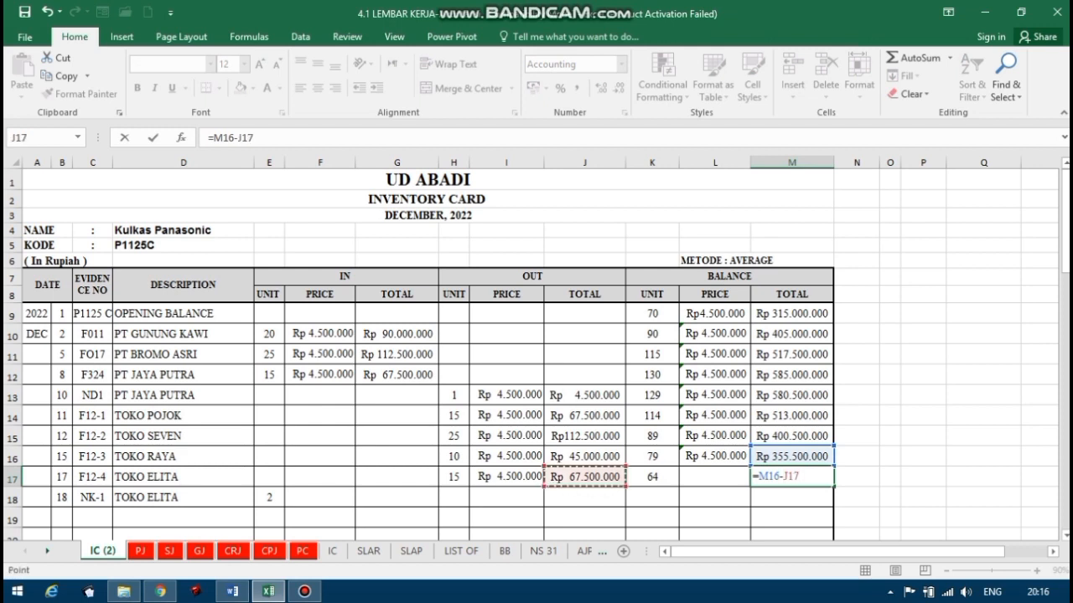
key(Return)
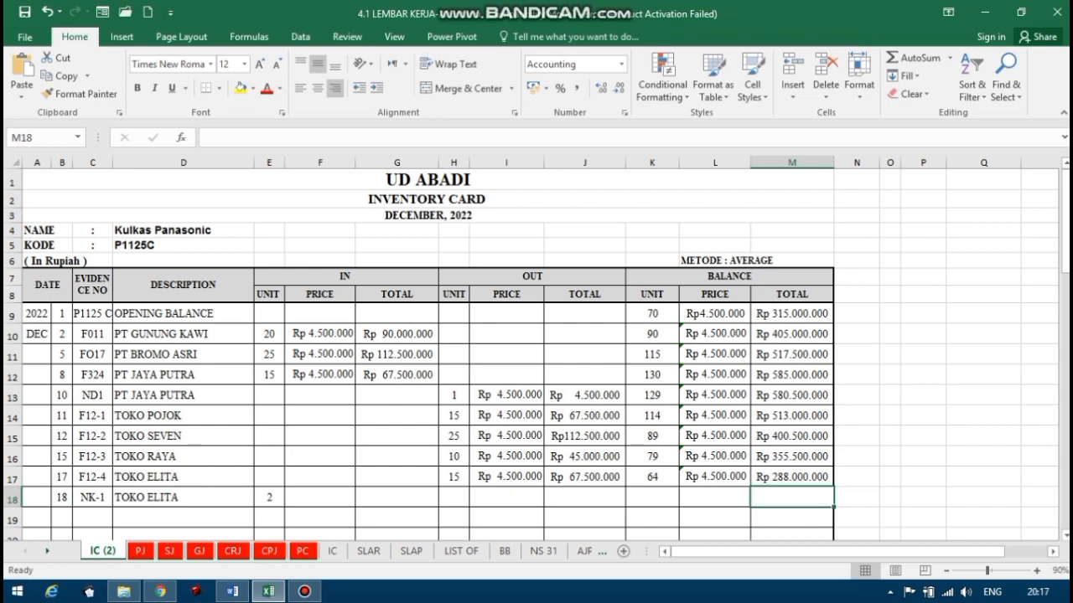
Calculate the average balance price for the 17 December TOKO ELITA sale in L17 with the formula =M17/K17.
click(716, 479)
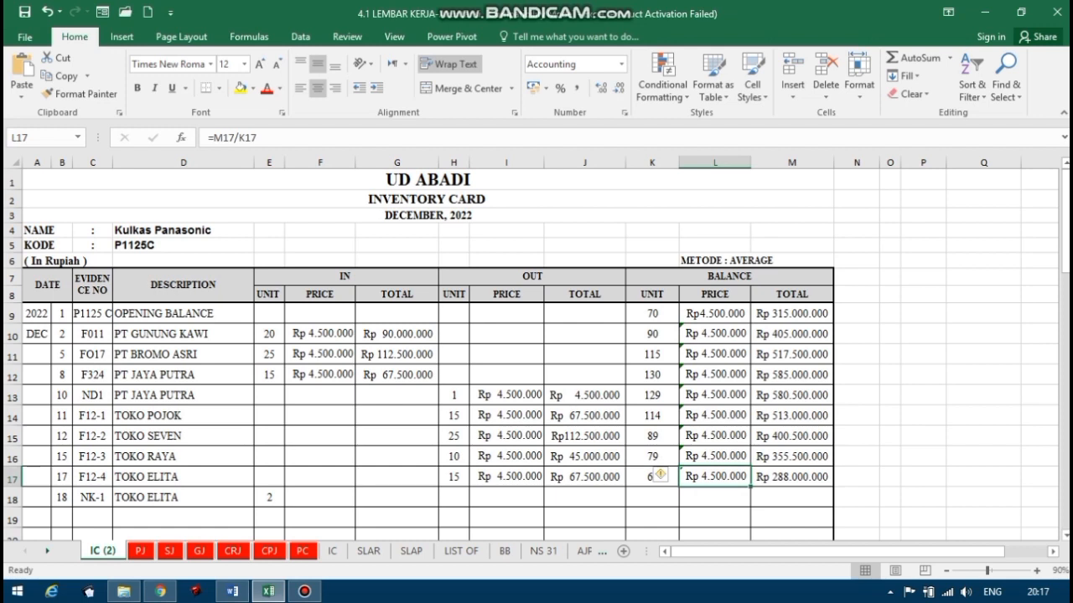
text(=)
key(Right)
text(/)
key(Left)
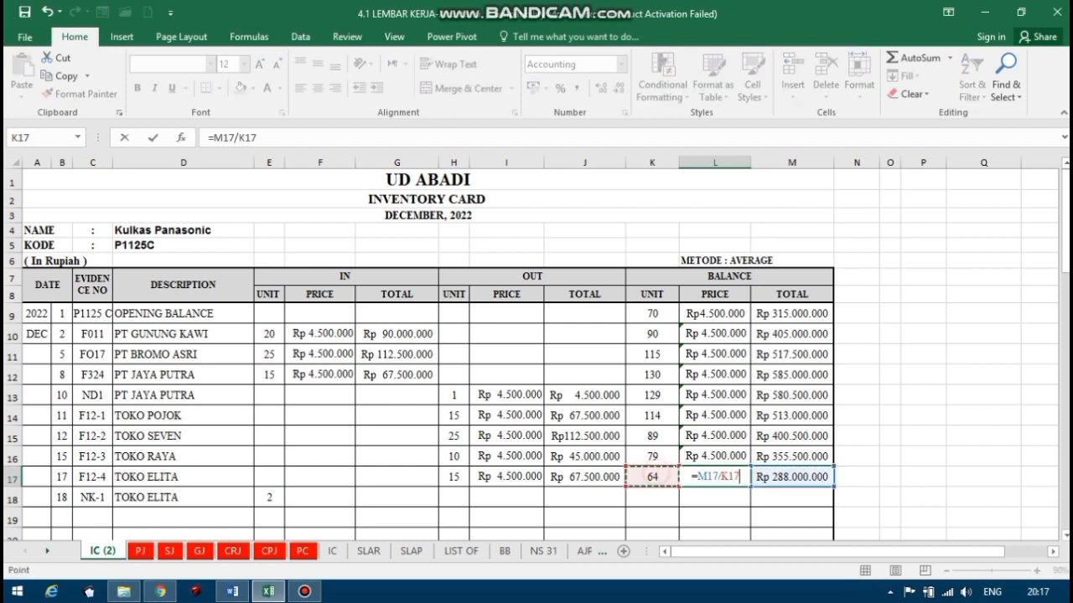
key(Return)
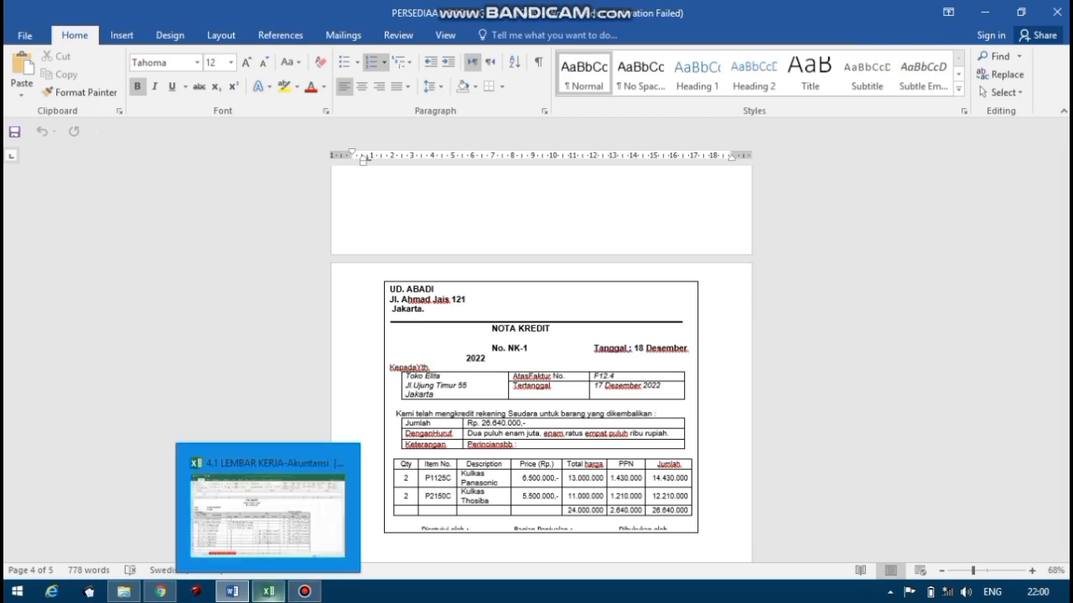
Check the date of the Toko Elita credit note in Word and enter day 18 in B18 in Excel.
click(237, 592)
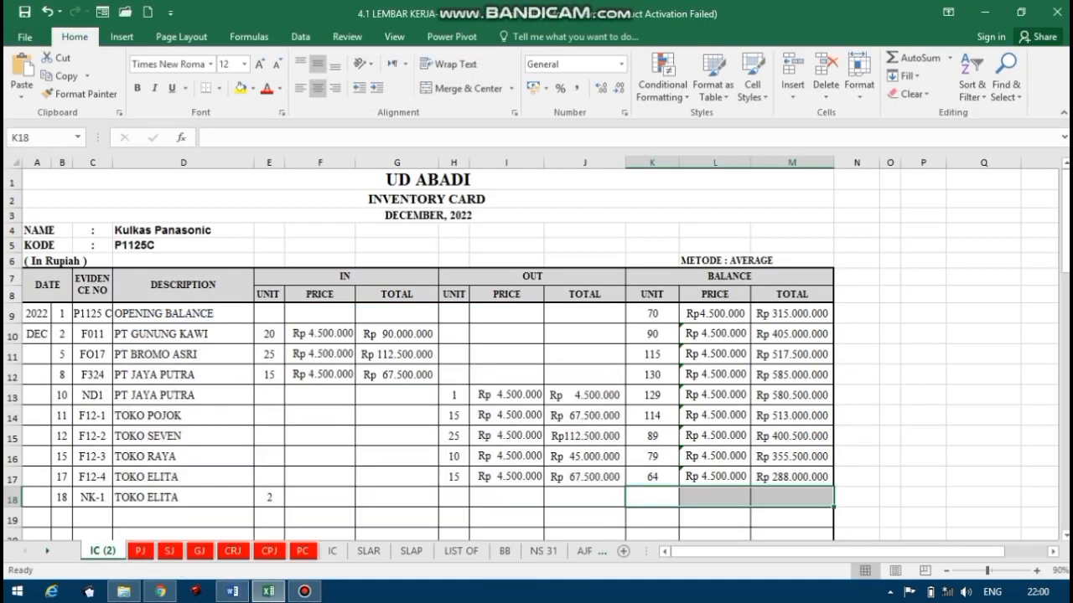
click(233, 592)
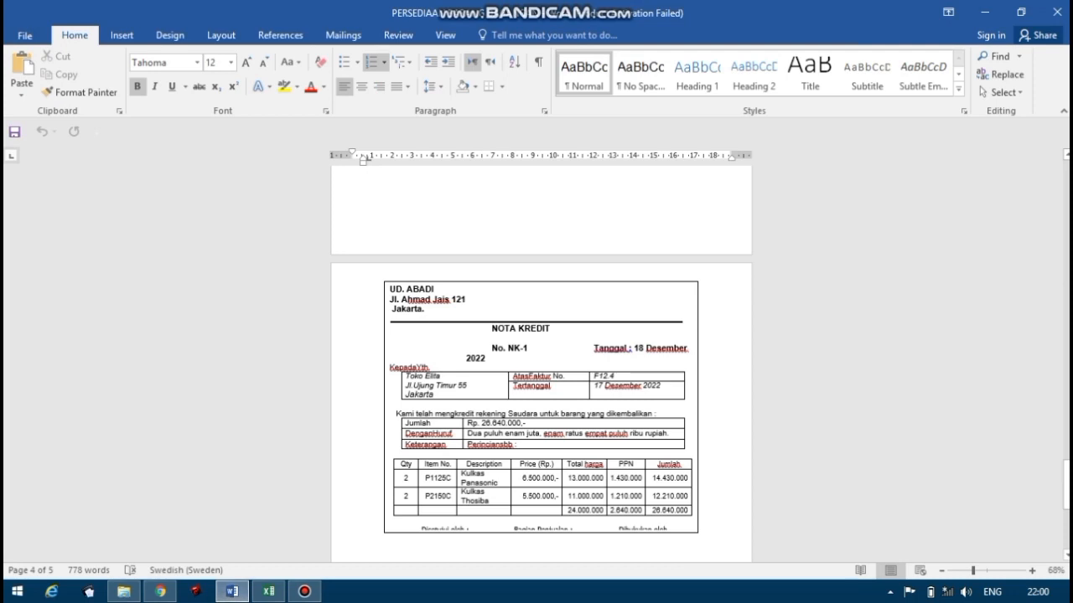
click(268, 591)
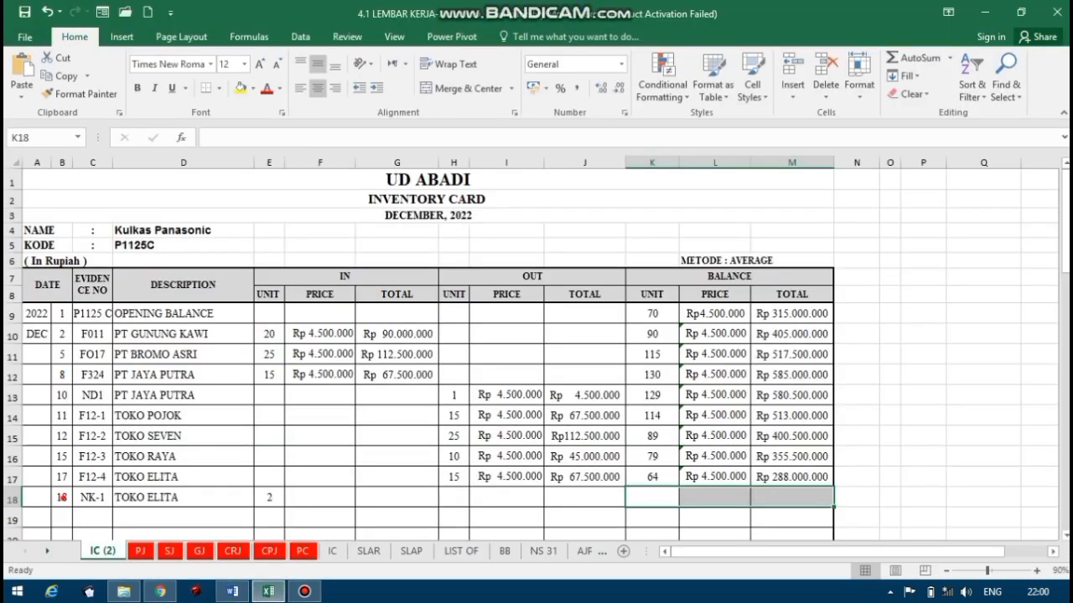
click(62, 497)
text(18)
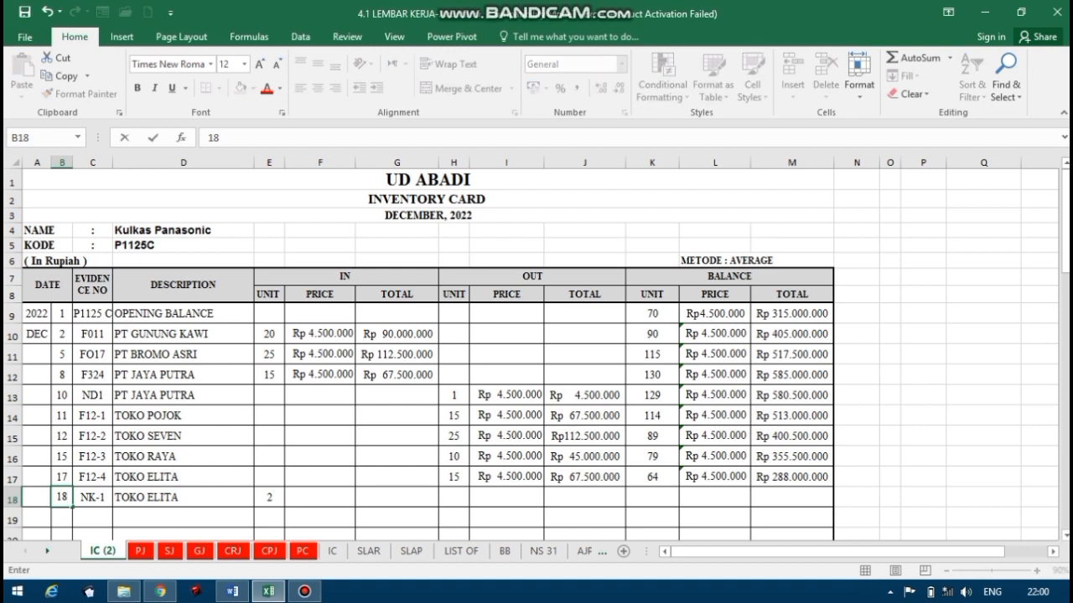
key(Tab)
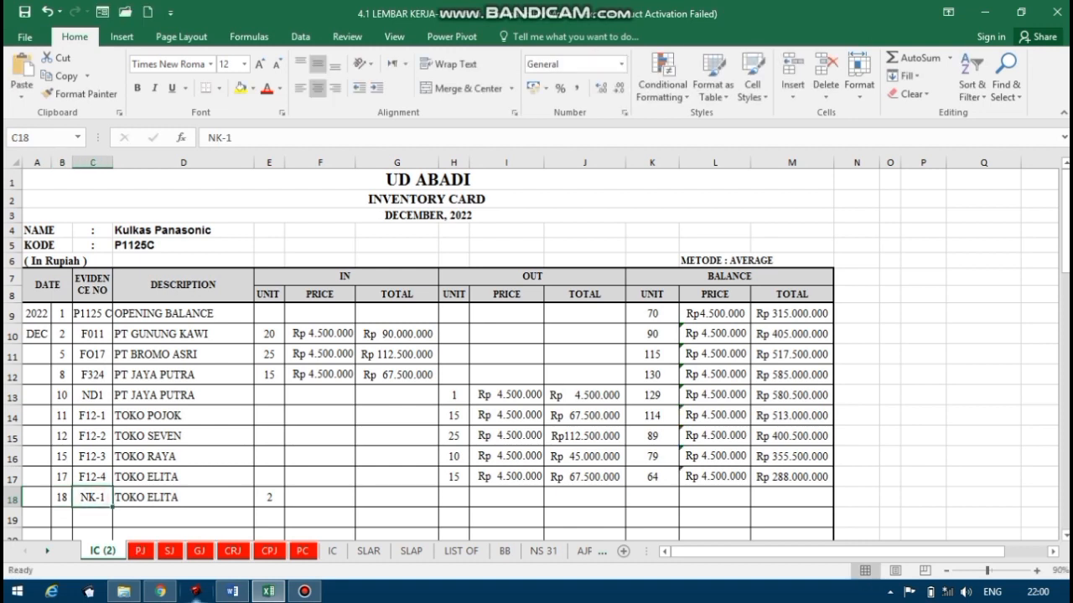
Compare the number and customer of credit note NK-1 in Word with the evidence number and description in row 18 in Excel.
click(232, 592)
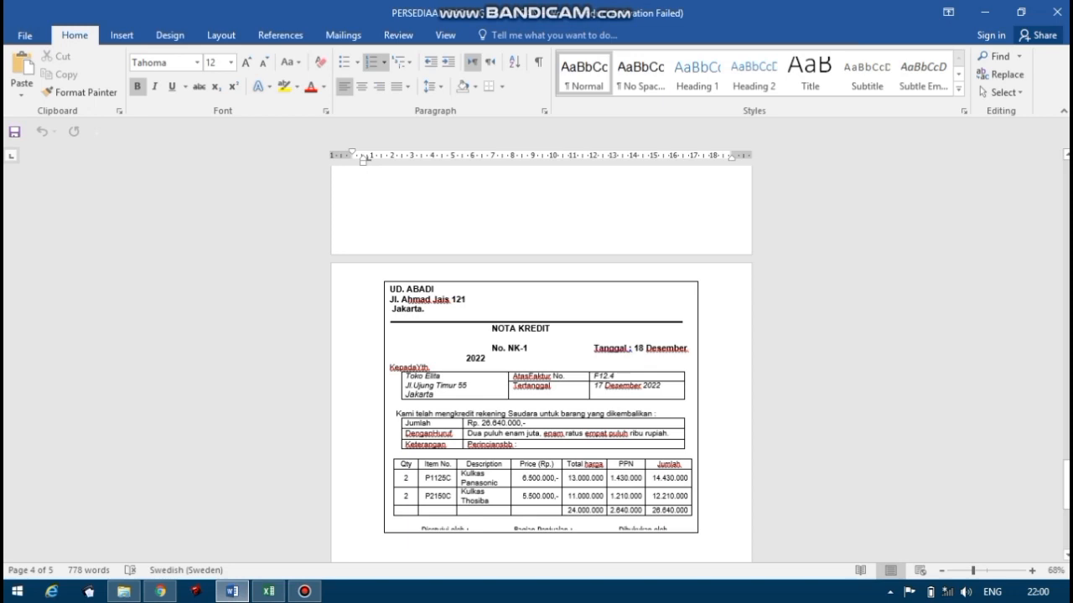
click(508, 348)
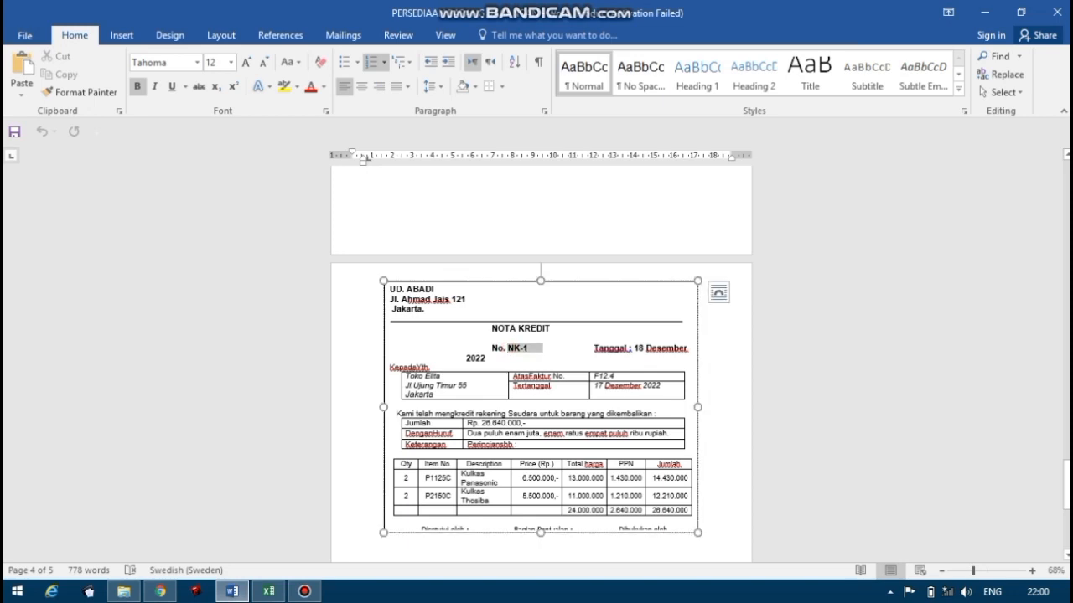
double_click(517, 348)
click(268, 592)
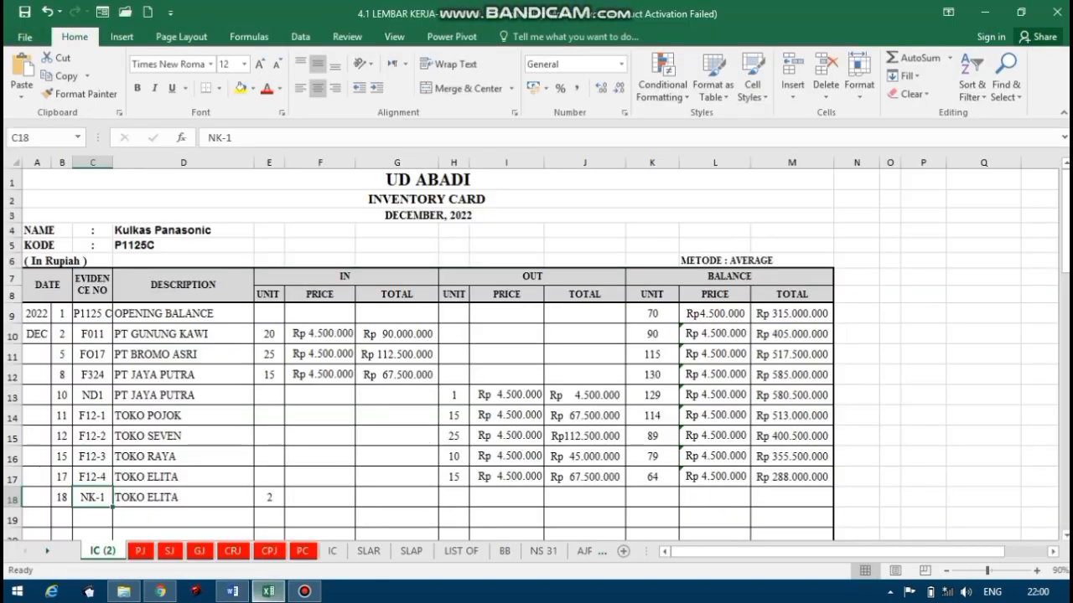
click(149, 498)
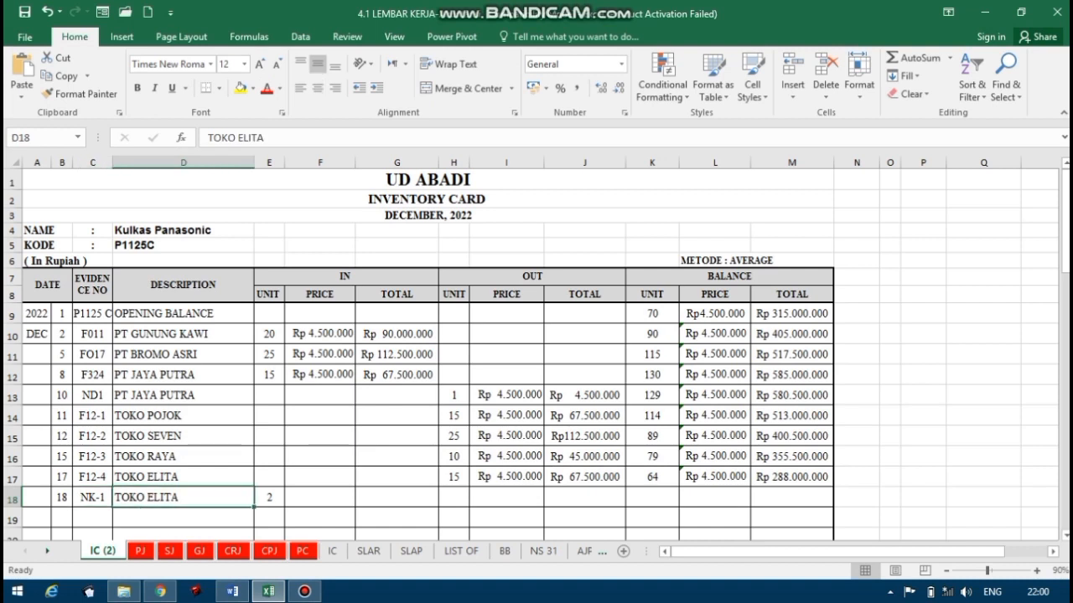
click(237, 593)
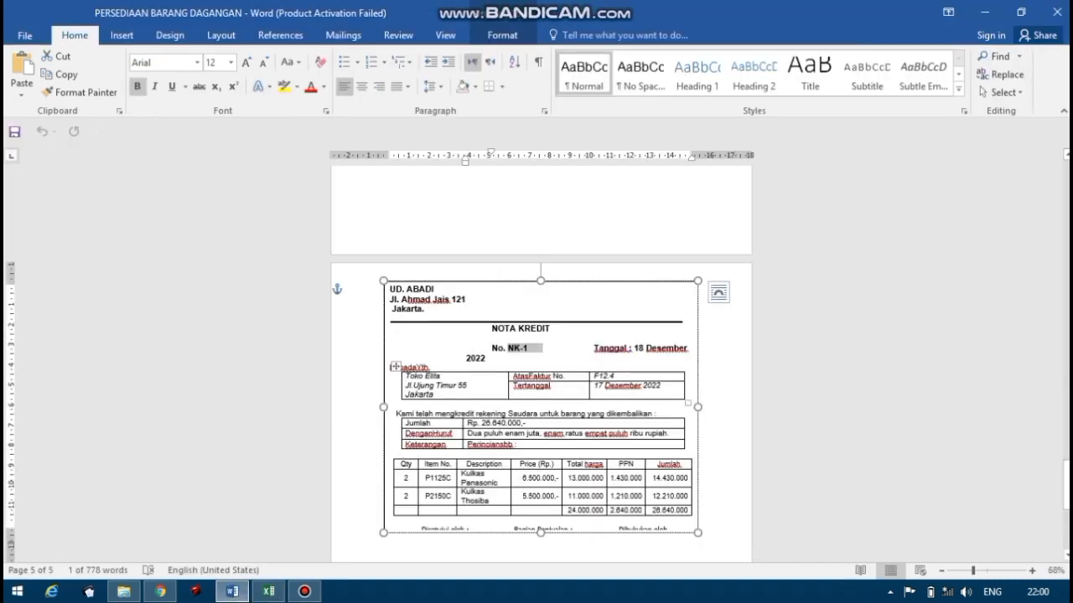
click(268, 592)
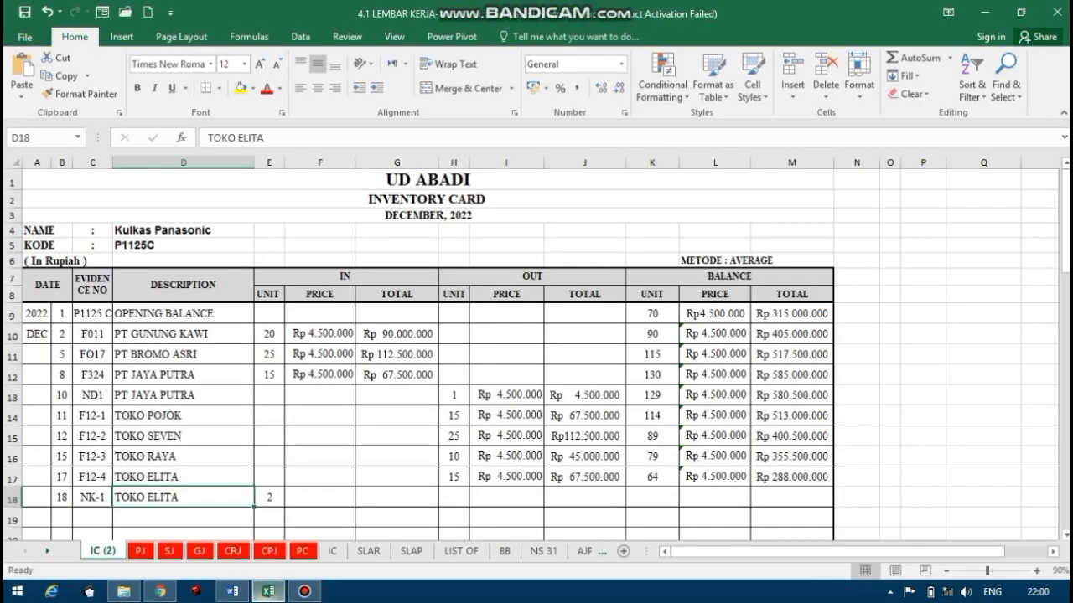
Clear the IN units in E18, check the P1125C quantity on credit note NK-1 in Word, and enter 2 in E18 in Excel.
key(Right)
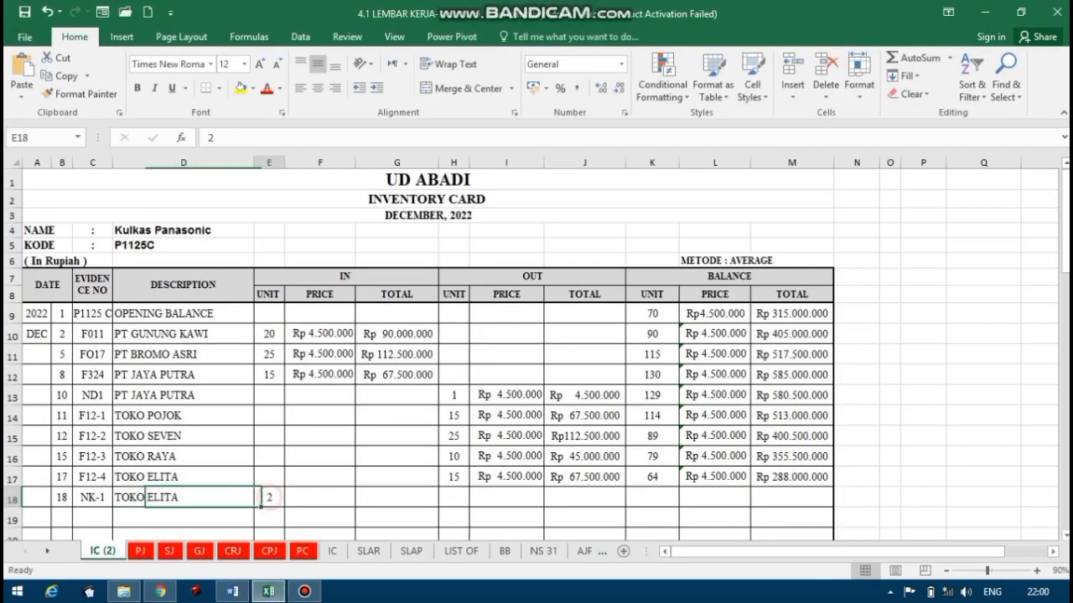
key(Delete)
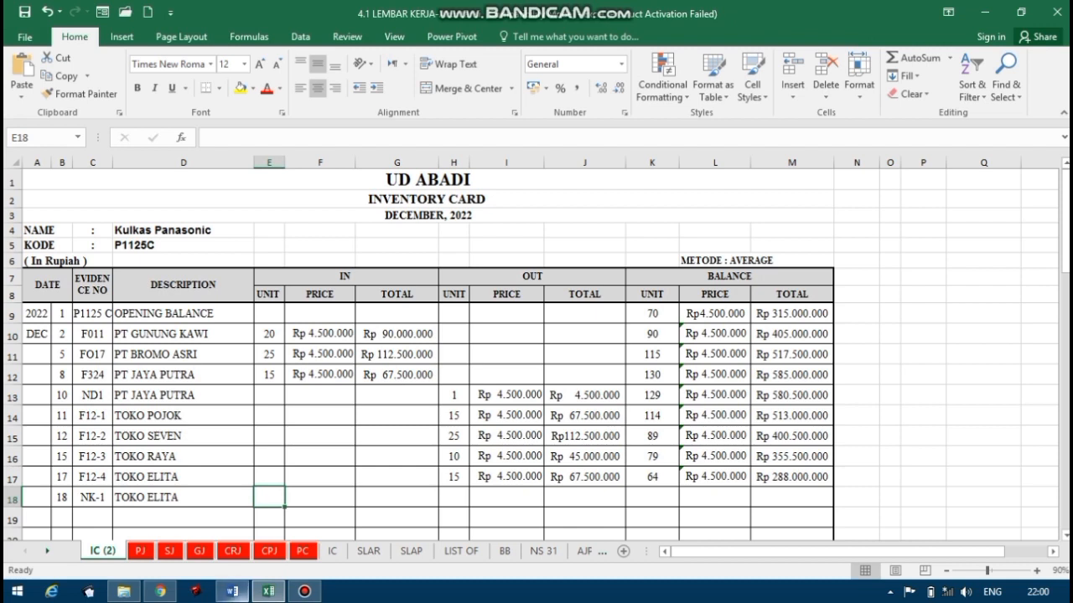
click(232, 592)
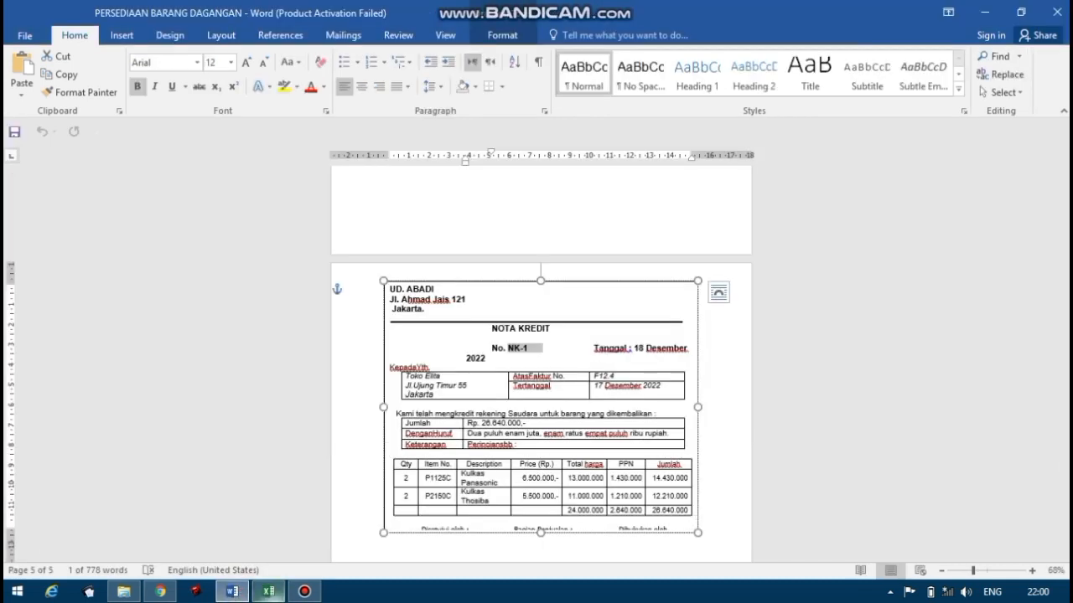
click(268, 591)
text(2)
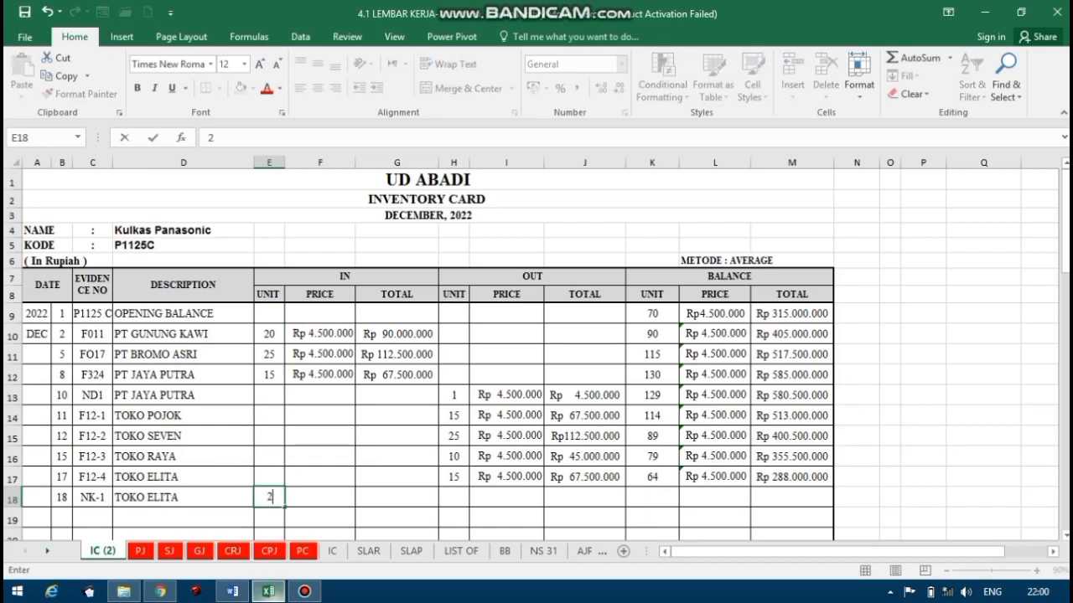
Link the IN price of the 18 December NK-1 return in F18 to the previous balance price with =L17.
click(315, 500)
text(=)
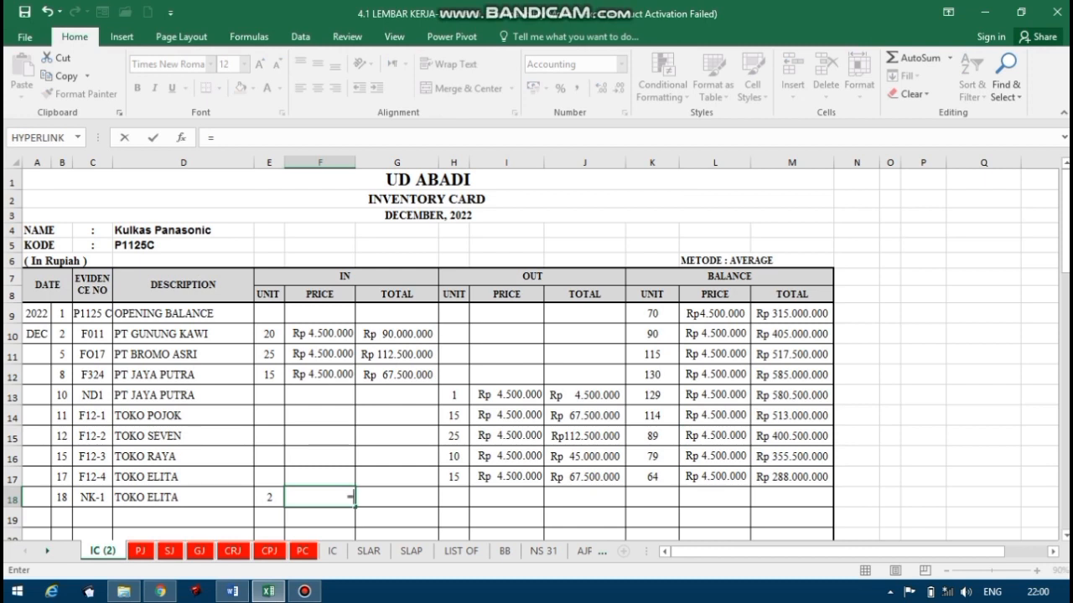
click(712, 477)
key(Return)
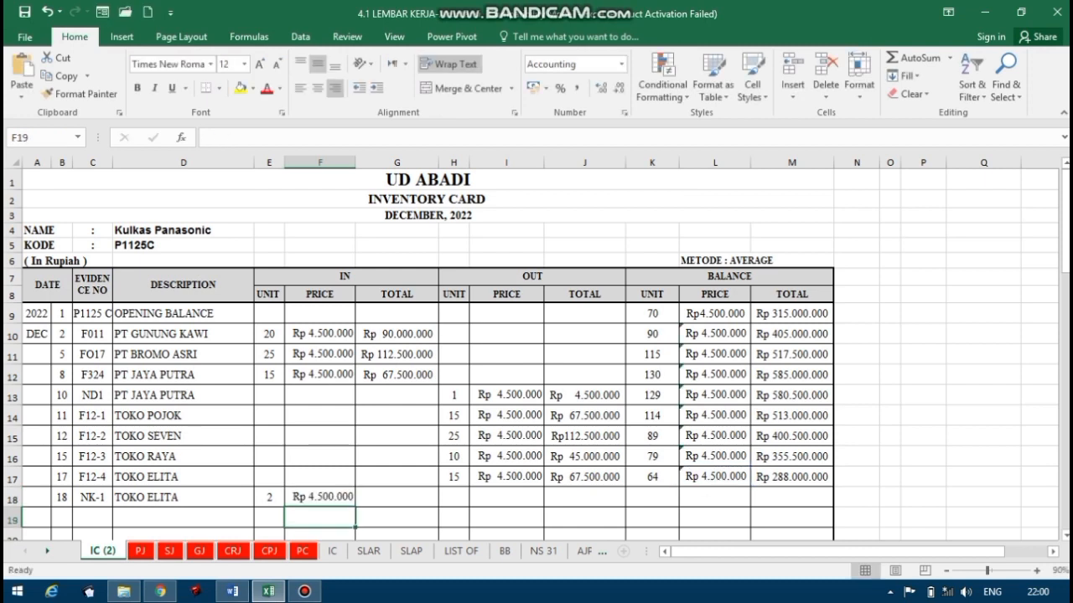
Calculate the IN total of the NK-1 return in G18 with the formula =E18*F18.
click(403, 497)
text(=)
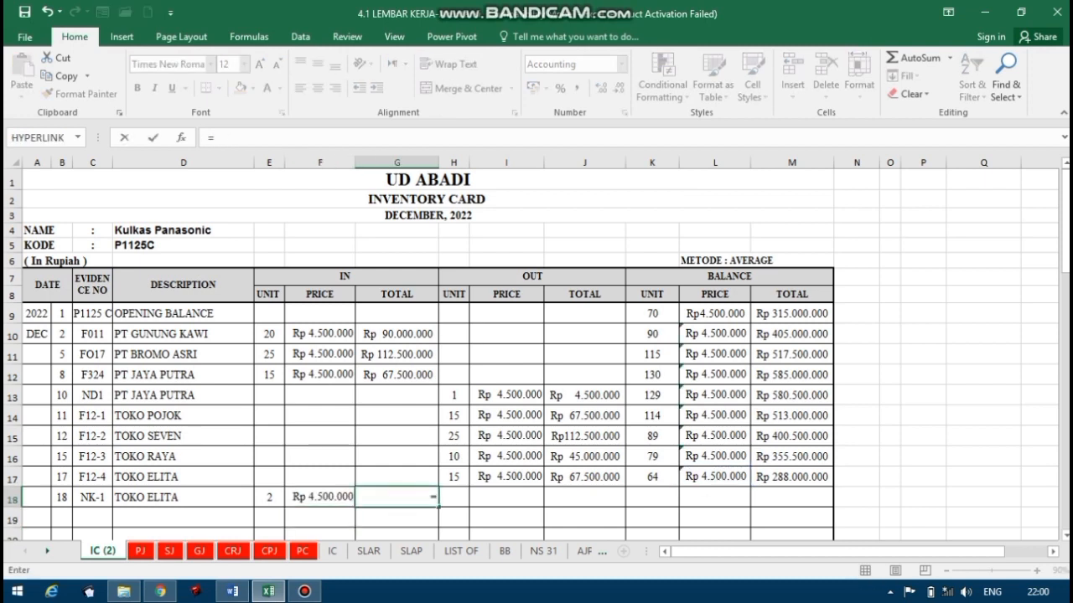
click(269, 497)
text(*)
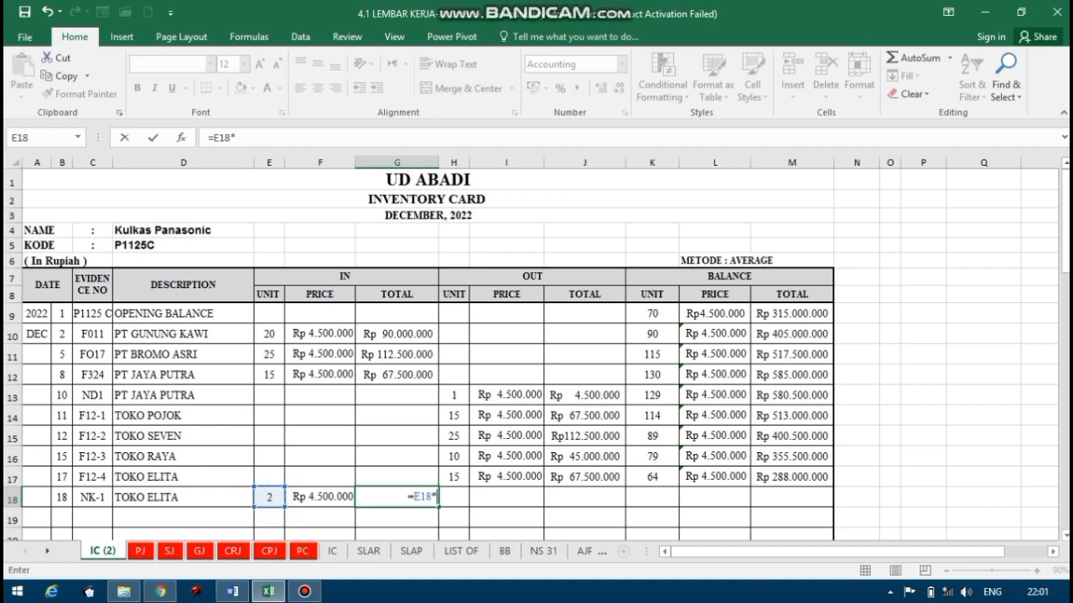
click(319, 497)
key(Return)
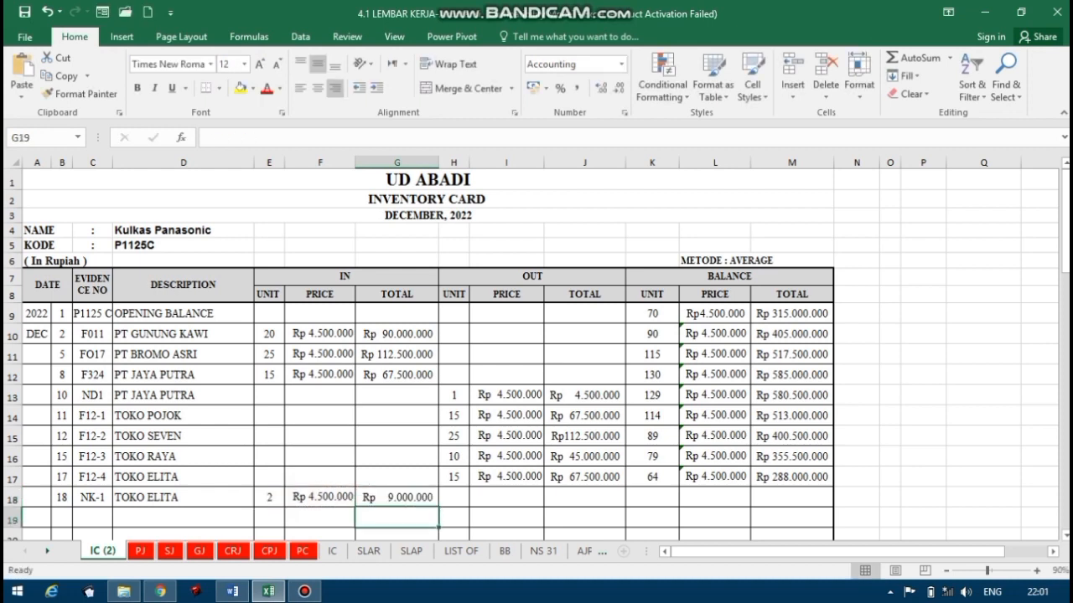
Calculate the balance units after the NK-1 return in K18 with the formula =K17+E18.
click(653, 497)
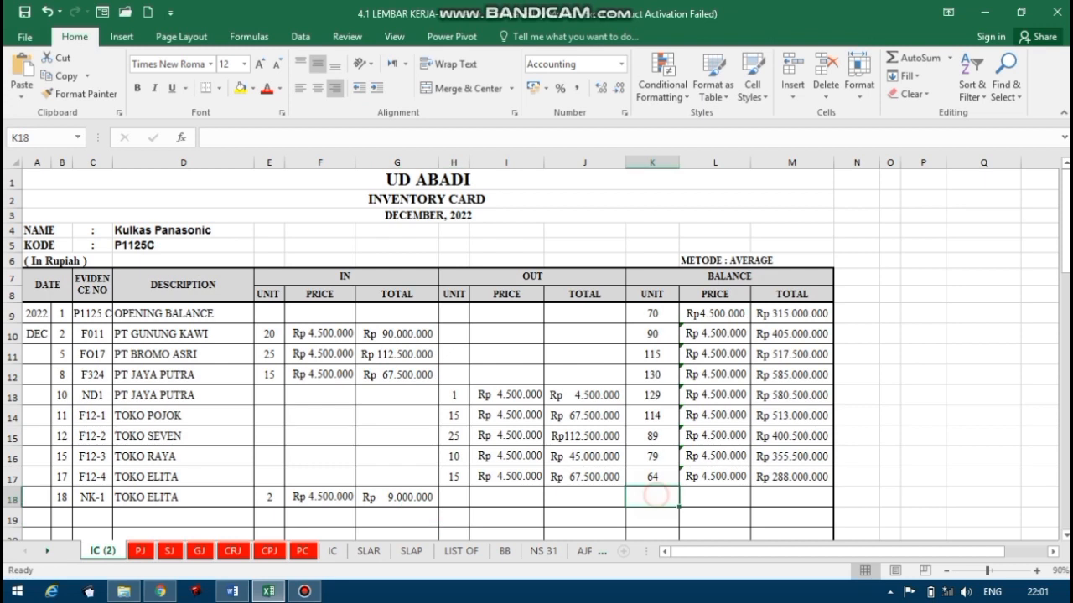
text(=)
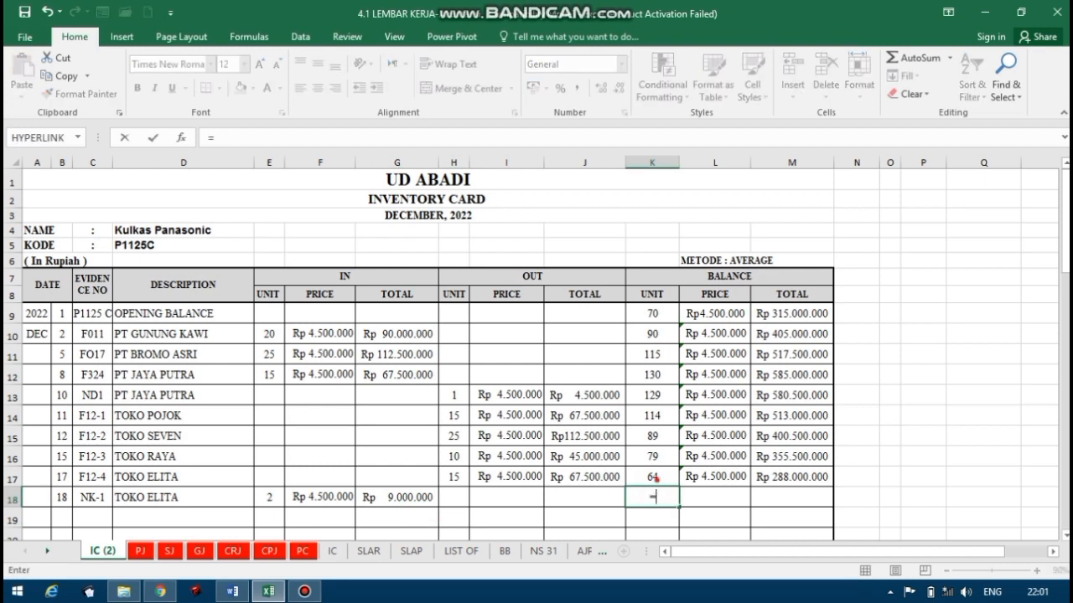
click(652, 476)
text(+)
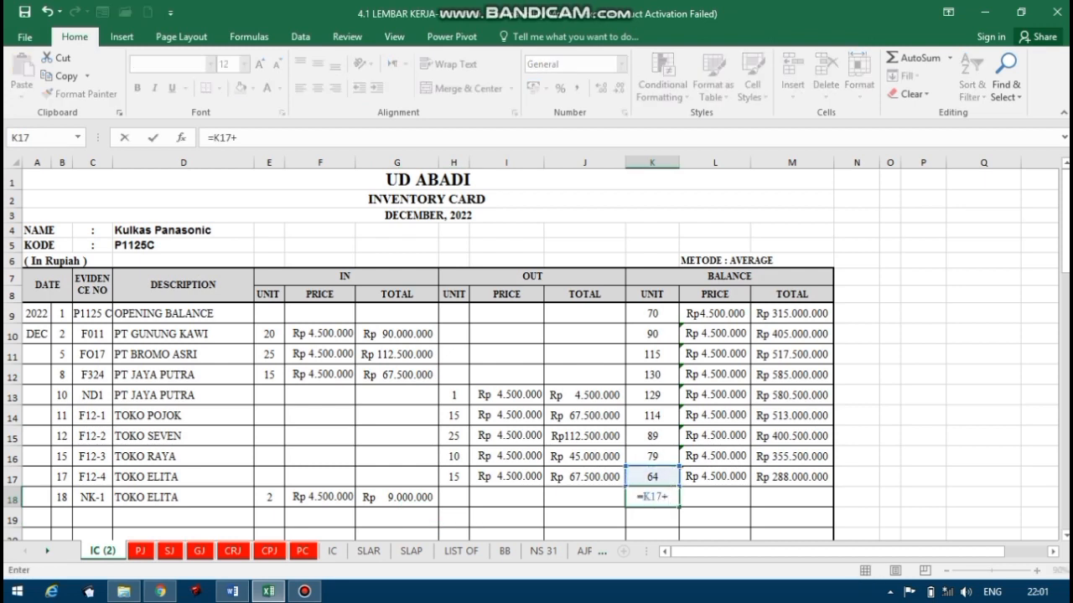
click(269, 497)
key(Return)
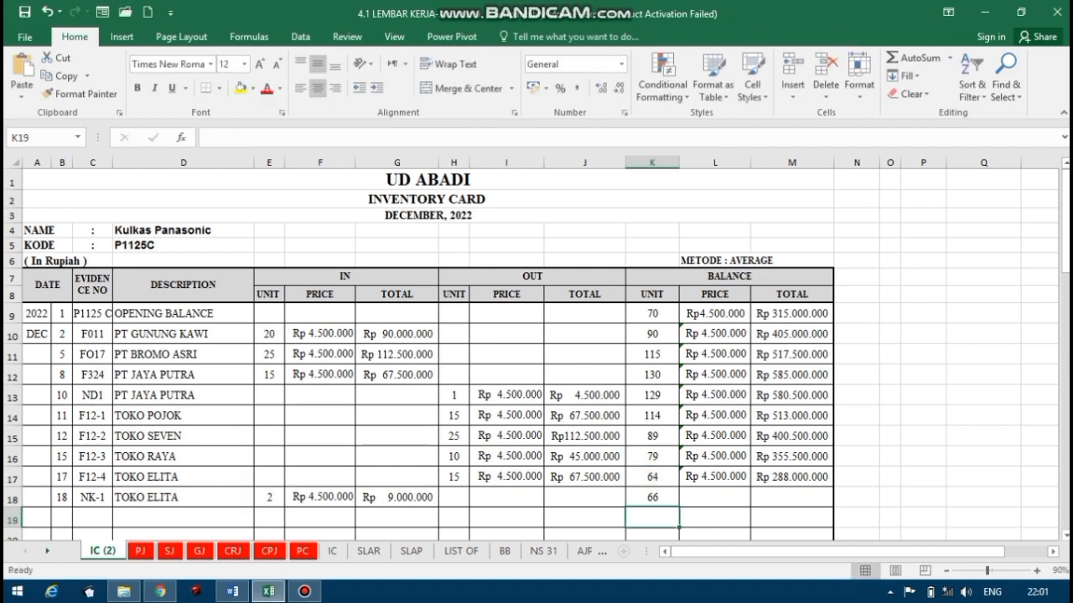
Calculate the balance total after the NK-1 return in M18 with the formula =M17+G18.
click(701, 497)
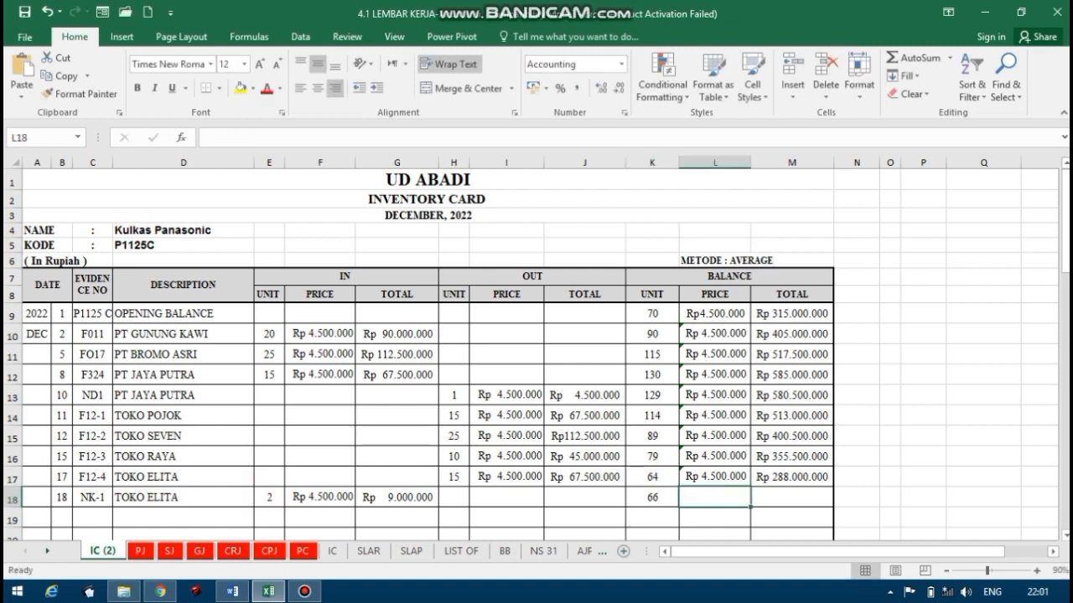
click(772, 497)
text(=)
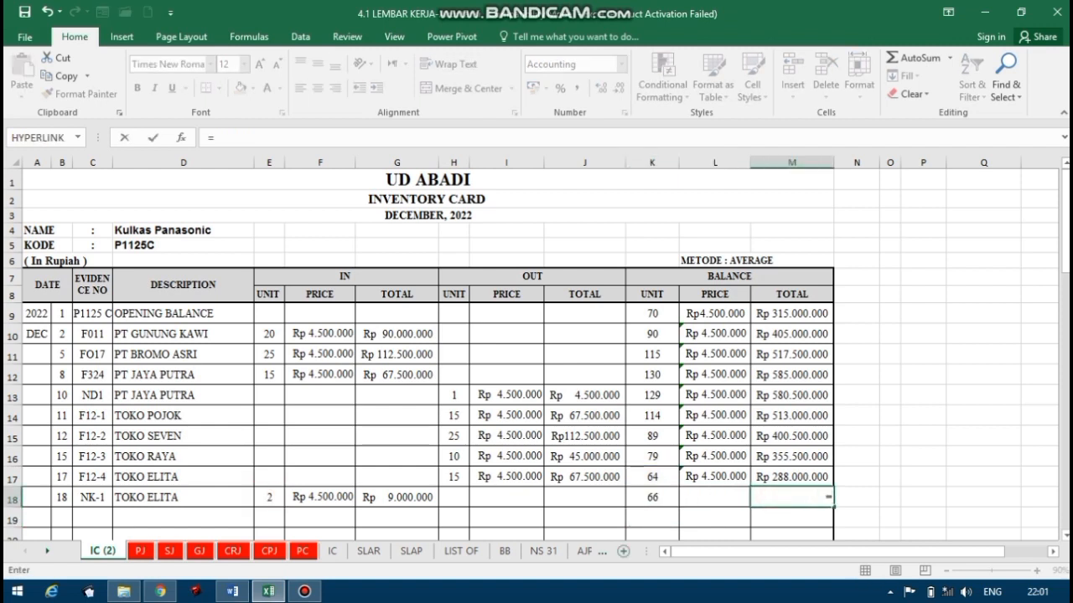
click(790, 477)
text(+)
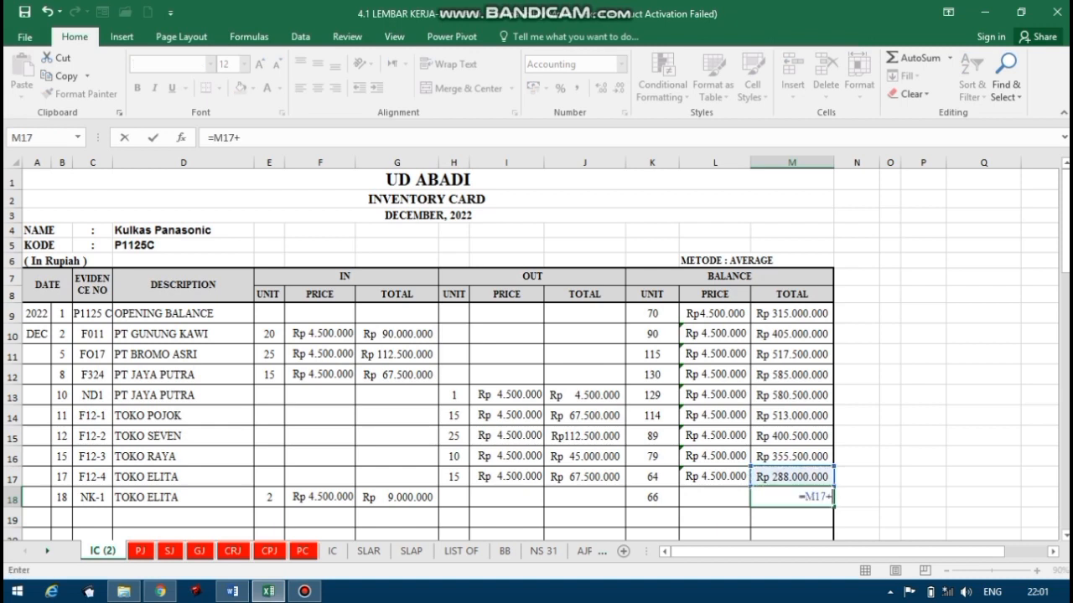
click(421, 497)
key(Return)
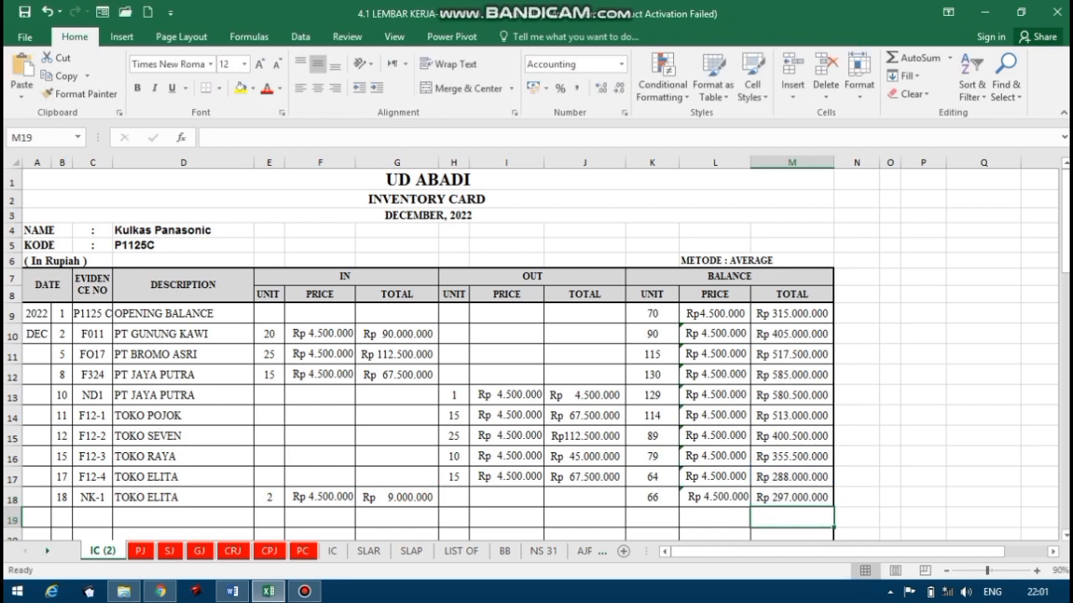
Calculate the average balance price for the NK-1 return in L18 with the formula =M18/K18.
click(742, 497)
text(=)
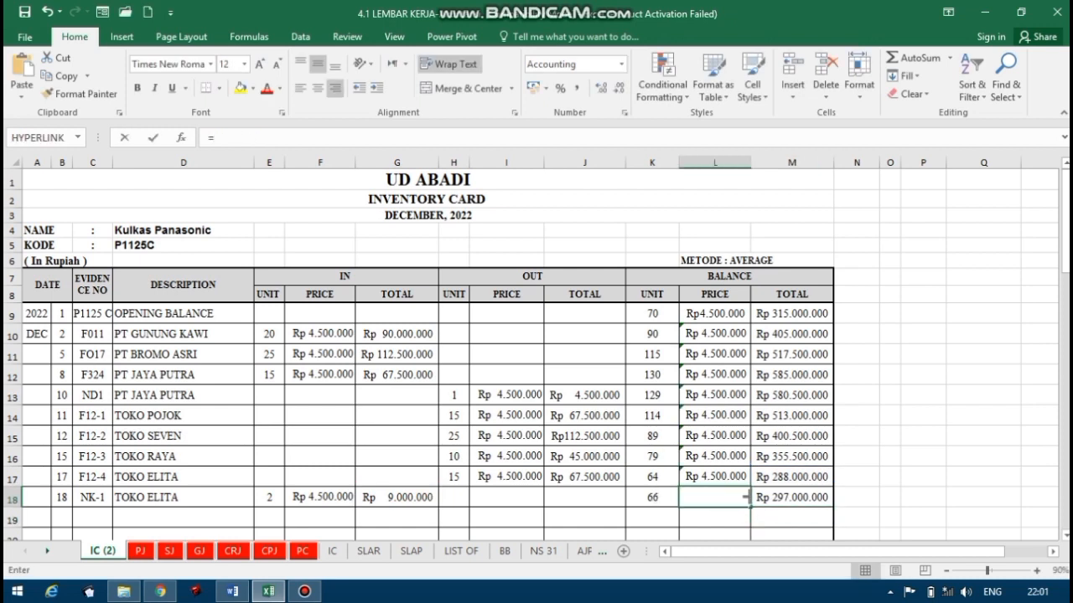
click(753, 497)
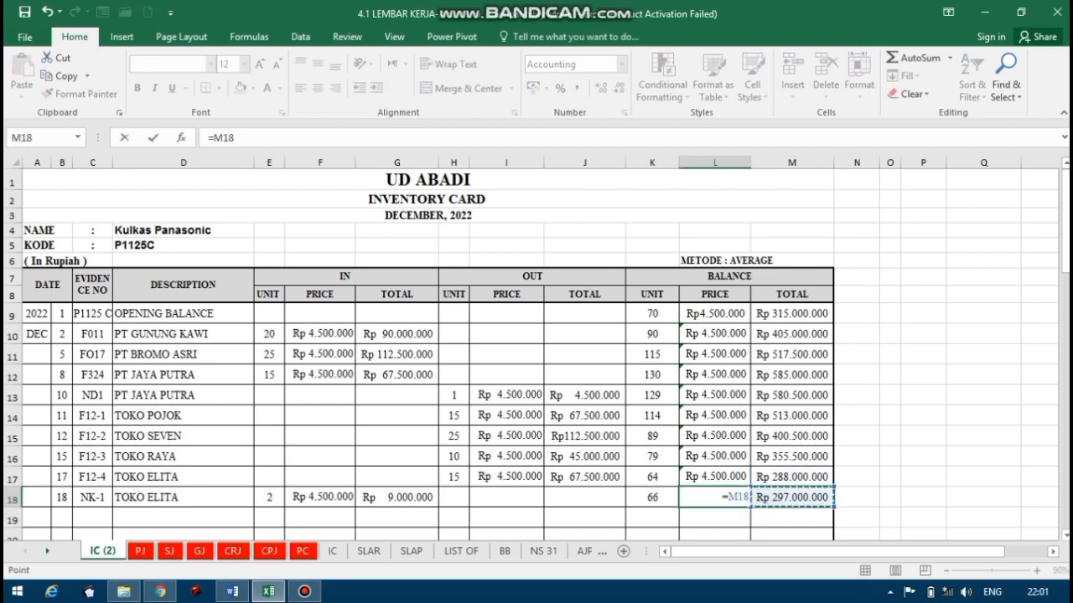
text(/)
click(658, 497)
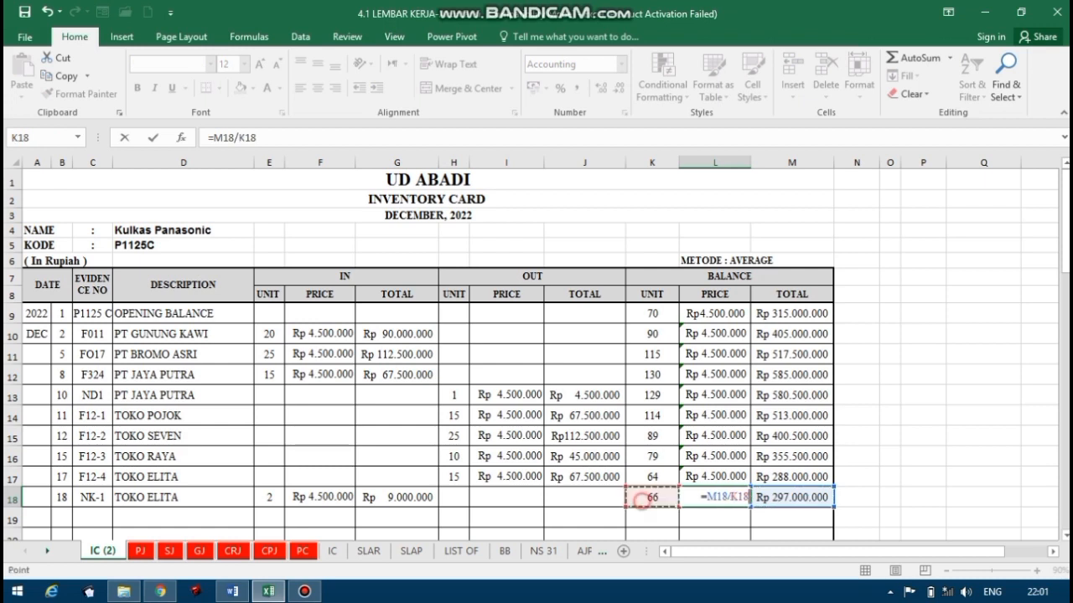
key(ctrl+Return)
key(Return)
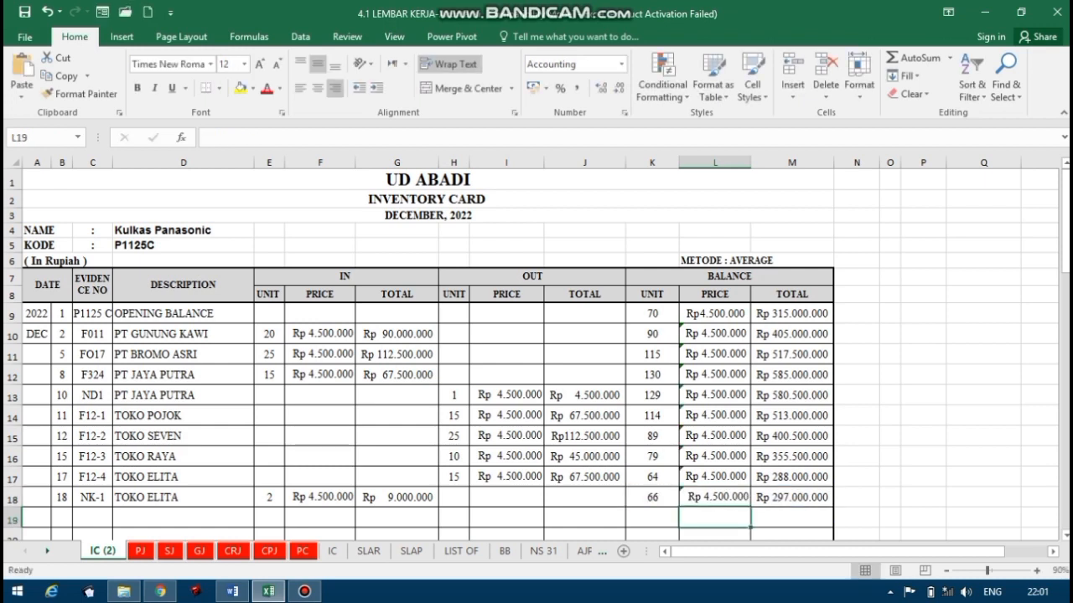